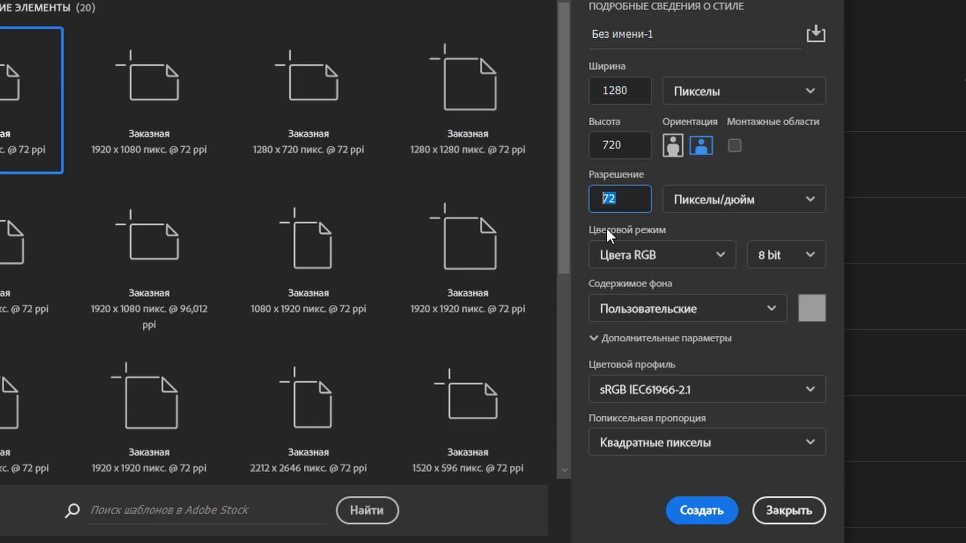
Create a 1280×720 document at 72 ppi with the sRGB profile and a custom grey background.
{"action": "left_click", "coordinate": [809, 392]}
{"action": "key", "text": "Escape"}
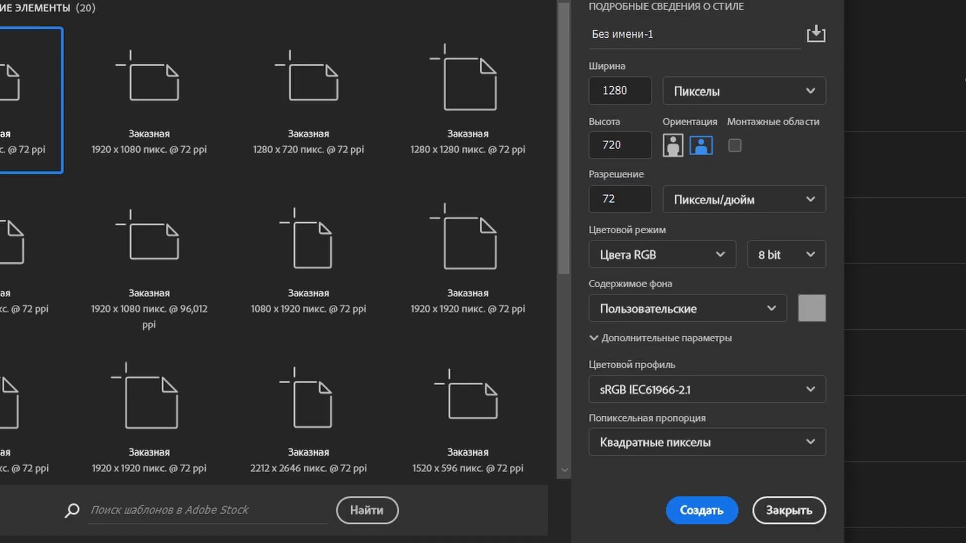
{"action": "left_click", "coordinate": [812, 313]}
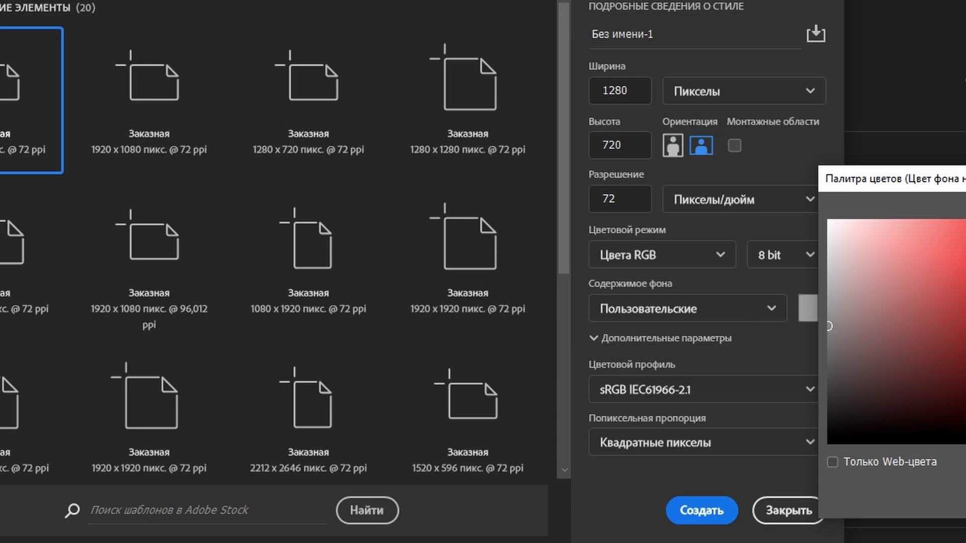
{"action": "left_click", "coordinate": [734, 513]}
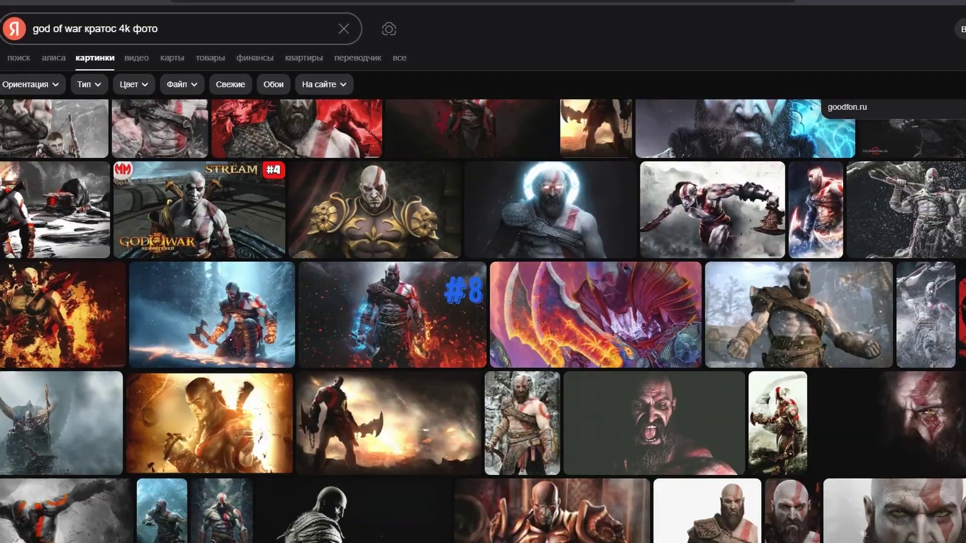
Find the Kratos-with-axe picture in Yandex Images, open the original and copy it.
{"action": "scroll", "coordinate": [483, 321], "scroll_direction": "down", "scroll_amount": 5}
{"action": "scroll", "coordinate": [483, 322], "scroll_direction": "down", "scroll_amount": 5}
{"action": "scroll", "coordinate": [482, 322], "scroll_direction": "down", "scroll_amount": 5}
{"action": "scroll", "coordinate": [483, 321], "scroll_direction": "down", "scroll_amount": 5}
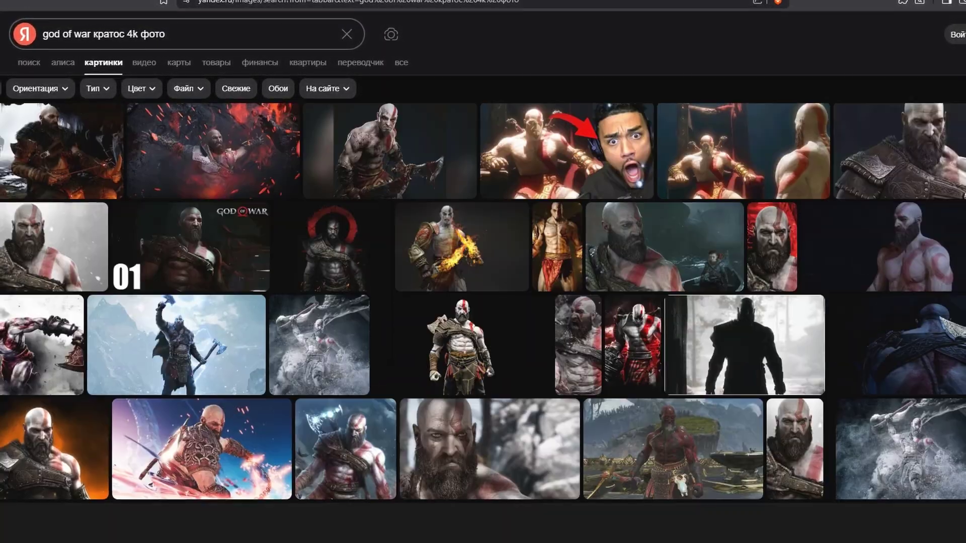
{"action": "scroll", "coordinate": [483, 322], "scroll_direction": "down", "scroll_amount": 5}
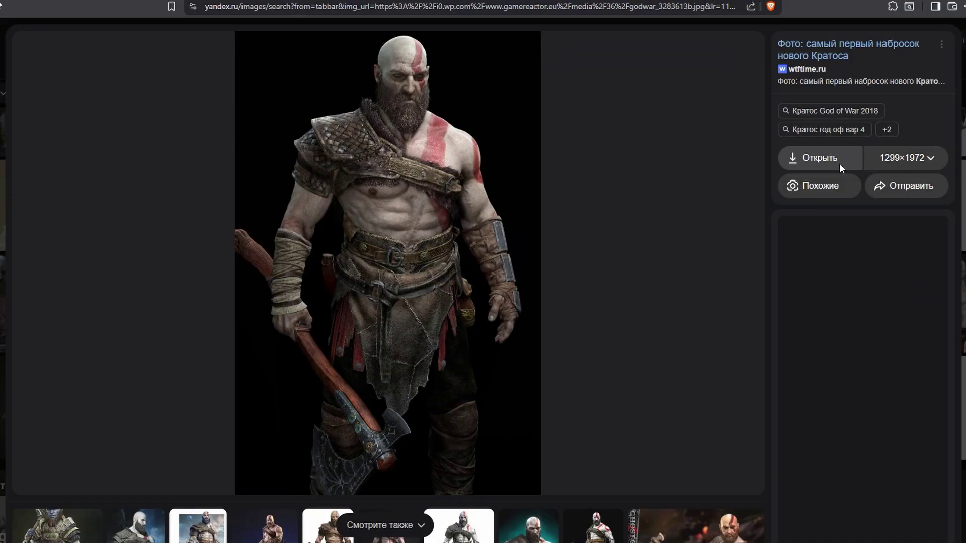
{"action": "left_click", "coordinate": [839, 164]}
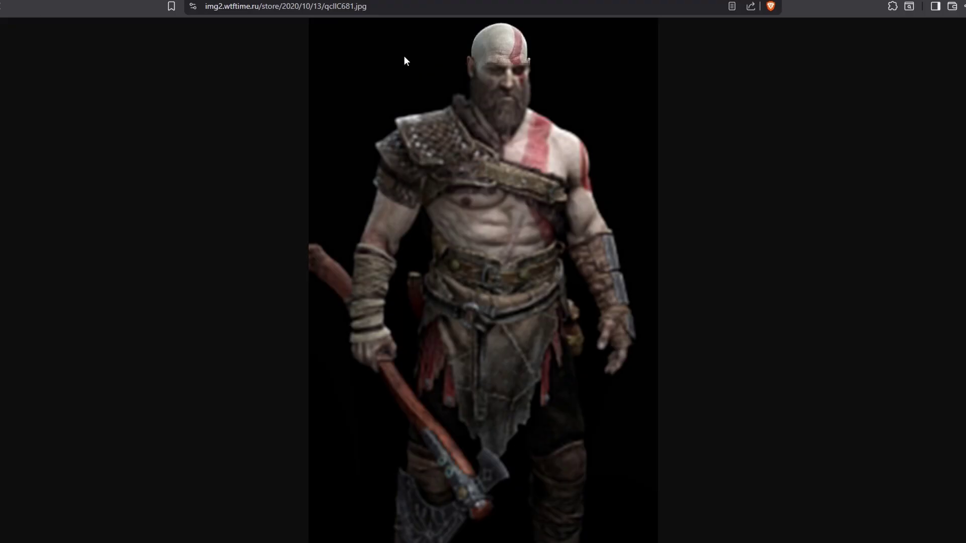
{"action": "left_click", "coordinate": [510, 58]}
{"action": "right_click", "coordinate": [509, 175]}
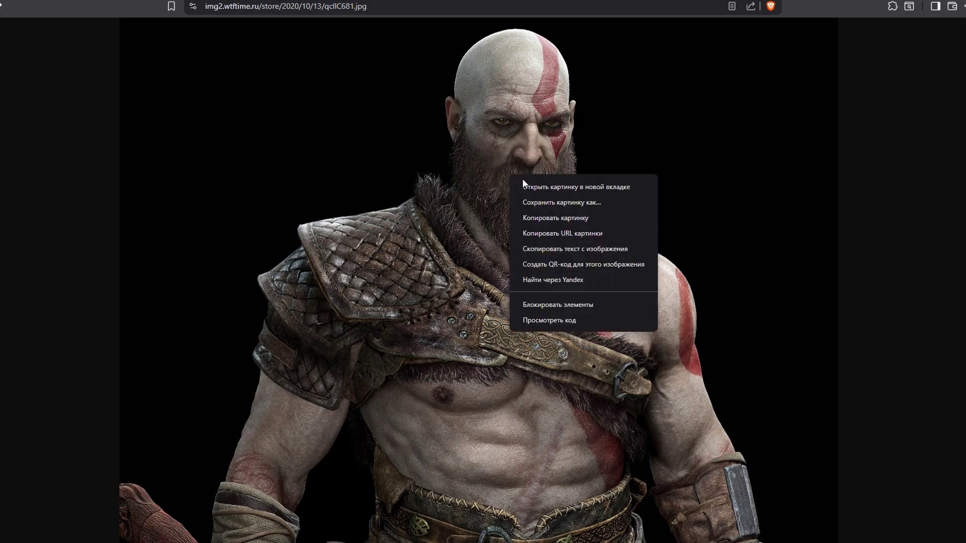
{"action": "left_click", "coordinate": [544, 216]}
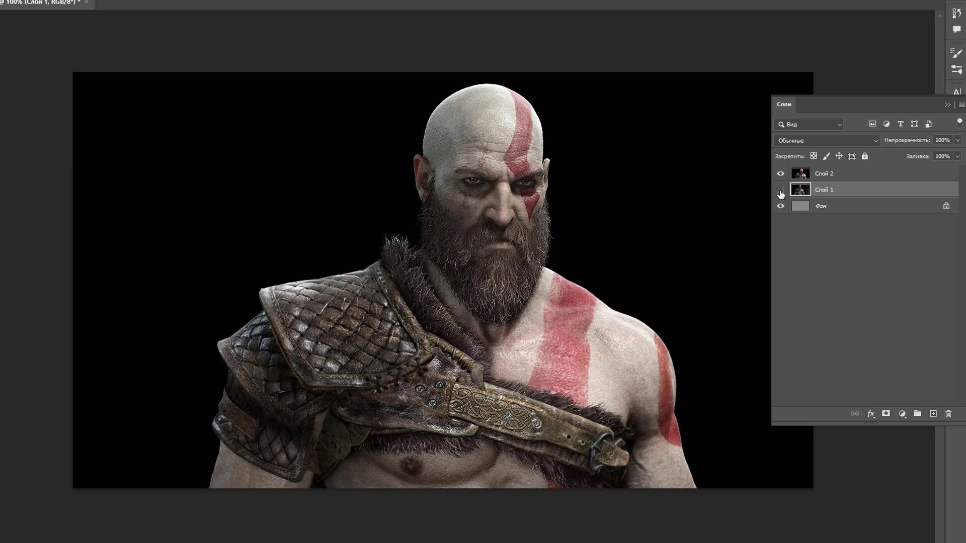
Convert the pasted Kratos layer to a smart object.
{"action": "left_click", "coordinate": [830, 176]}
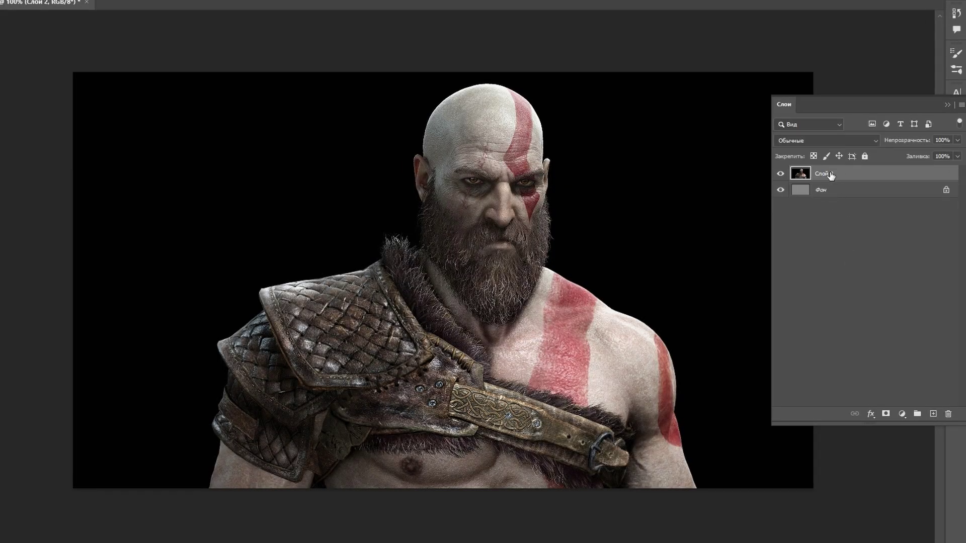
{"action": "right_click", "coordinate": [829, 175]}
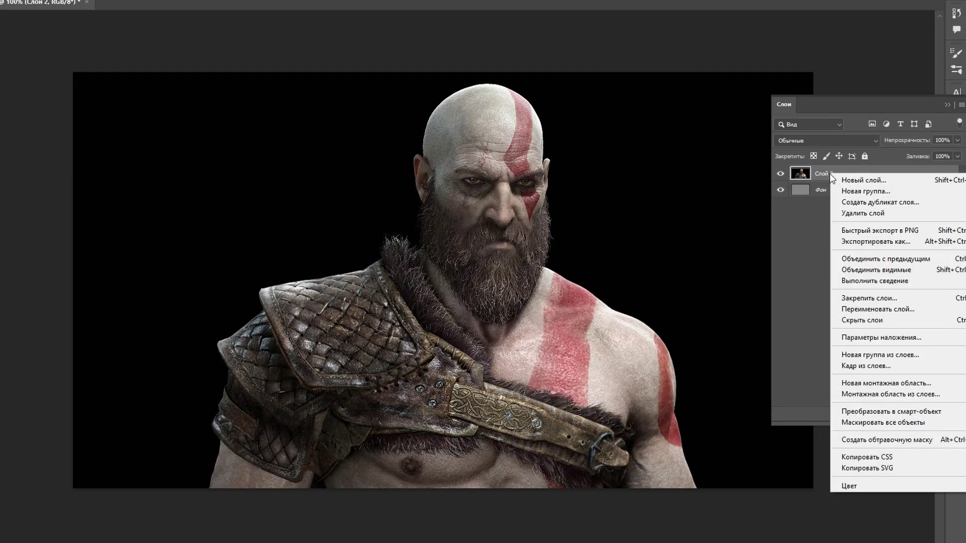
{"action": "left_click", "coordinate": [877, 416]}
{"action": "left_click", "coordinate": [948, 105]}
{"action": "scroll", "coordinate": [386, 167], "scroll_direction": "down", "scroll_amount": 3}
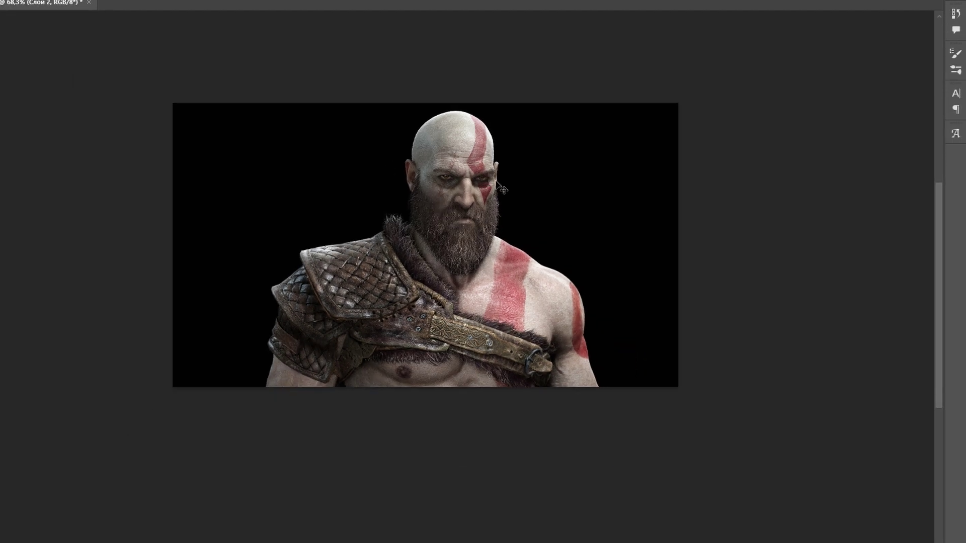
Scale Kratos to 474×720 px so he fills the canvas height, centred.
{"action": "key", "text": "ctrl+t"}
{"action": "scroll", "coordinate": [534, 186], "scroll_direction": "down", "scroll_amount": 3}
{"action": "left_click_drag", "start_coordinate": [633, 379], "coordinate": [626, 382]}
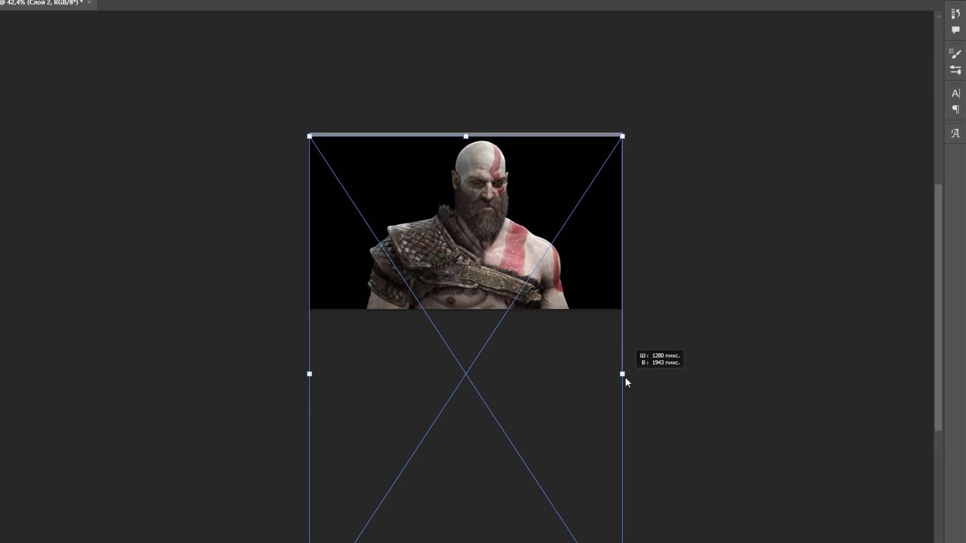
{"action": "scroll", "coordinate": [473, 379], "scroll_direction": "down", "scroll_amount": 2}
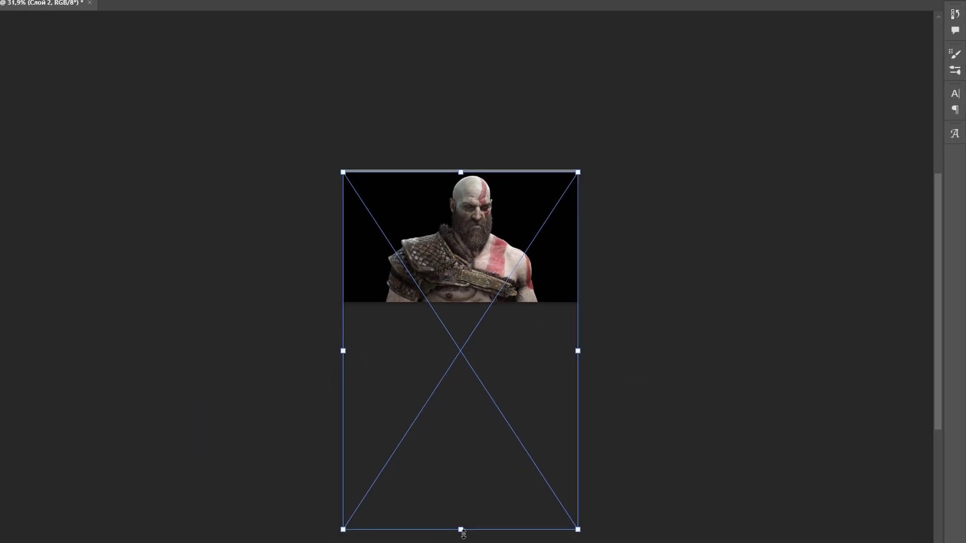
{"action": "left_click_drag", "start_coordinate": [461, 531], "coordinate": [470, 302]}
{"action": "scroll", "coordinate": [463, 207], "scroll_direction": "up", "scroll_amount": 3}
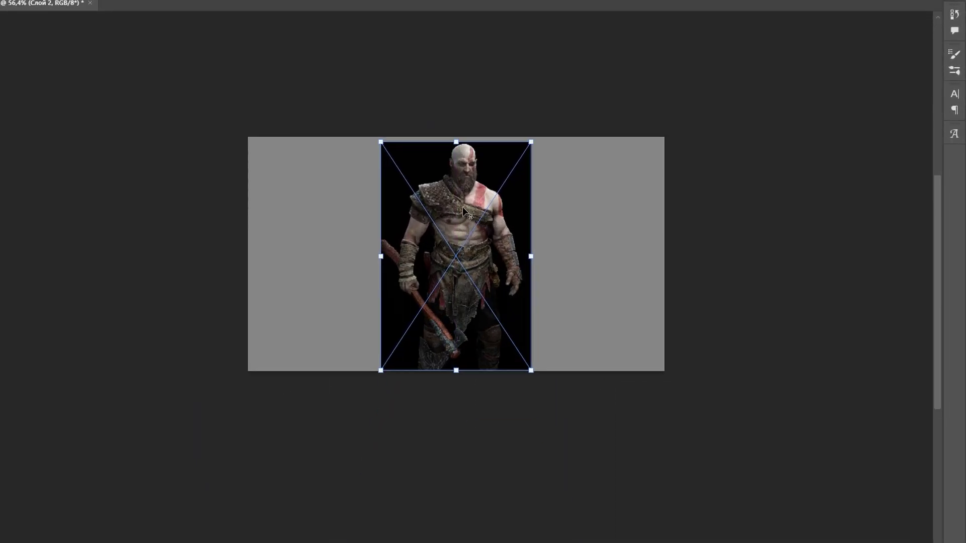
{"action": "scroll", "coordinate": [462, 207], "scroll_direction": "up", "scroll_amount": 5}
{"action": "left_click_drag", "start_coordinate": [446, 47], "coordinate": [446, 42]}
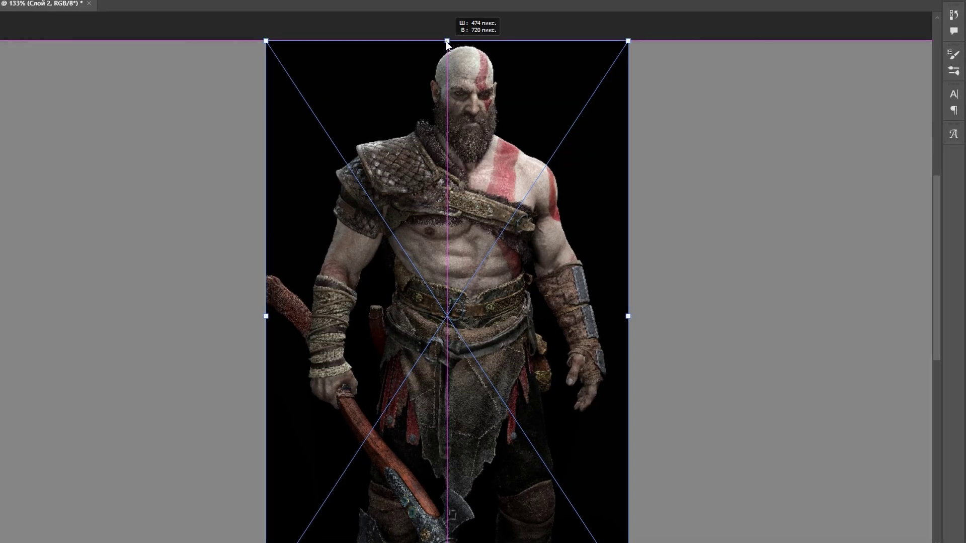
{"action": "key", "text": "Return"}
{"action": "scroll", "coordinate": [413, 147], "scroll_direction": "down", "scroll_amount": 3}
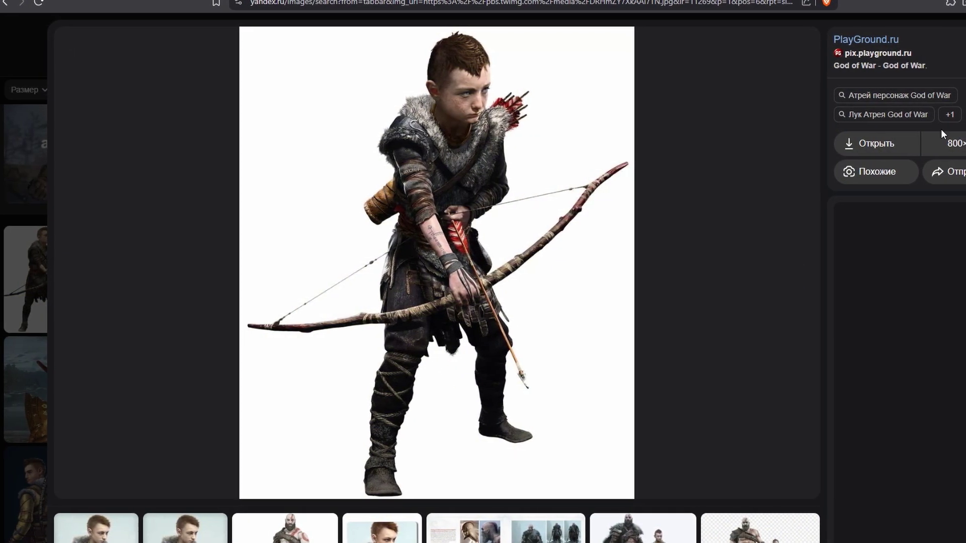
Open the largest size of the Atreus image and copy it.
{"action": "left_click", "coordinate": [951, 144]}
{"action": "left_click", "coordinate": [951, 177]}
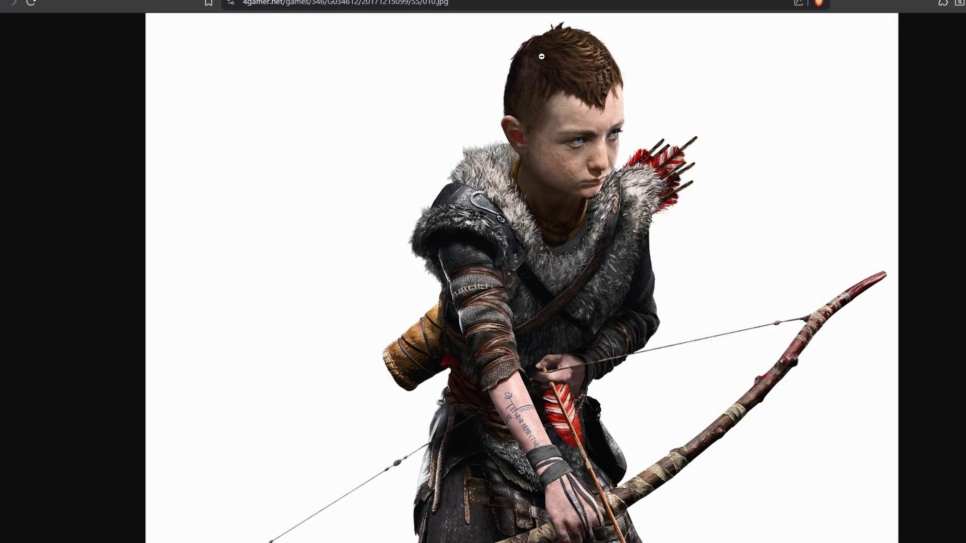
{"action": "right_click", "coordinate": [563, 135]}
{"action": "left_click", "coordinate": [573, 161]}
Make the Atreus layer a smart object and scale it to fit the canvas height.
{"action": "right_click", "coordinate": [845, 176]}
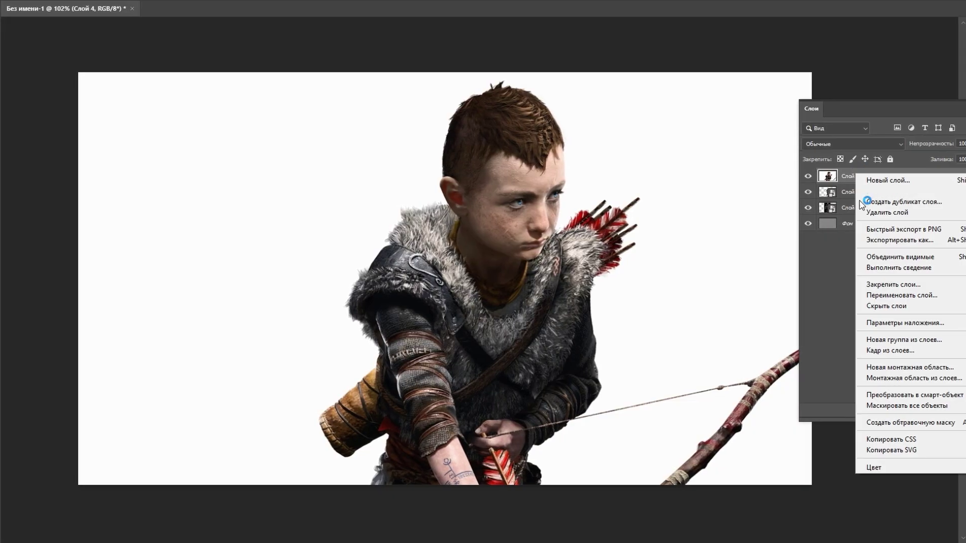
{"action": "left_click", "coordinate": [916, 395]}
{"action": "key", "text": "ctrl+t"}
{"action": "scroll", "coordinate": [426, 208], "scroll_direction": "down", "scroll_amount": 5}
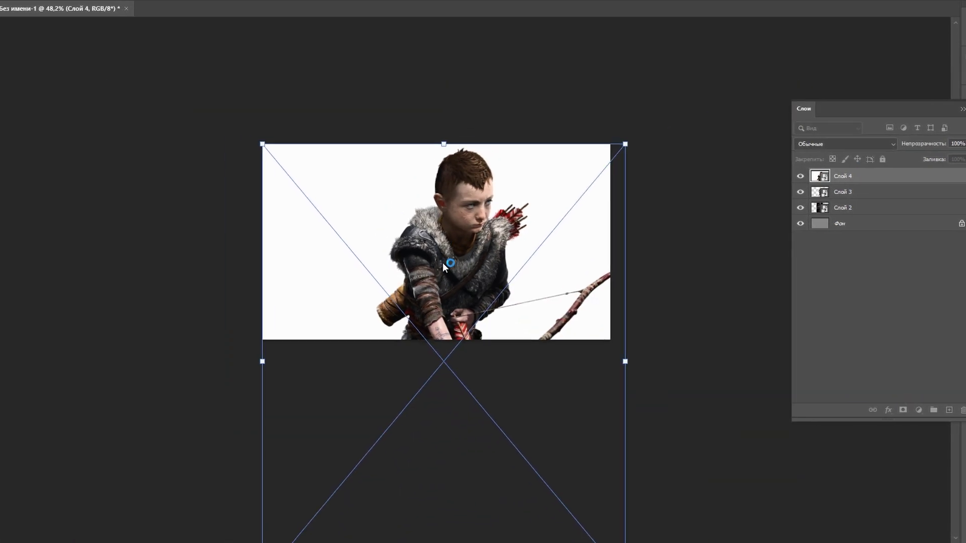
{"action": "left_click_drag", "start_coordinate": [630, 362], "coordinate": [608, 360]}
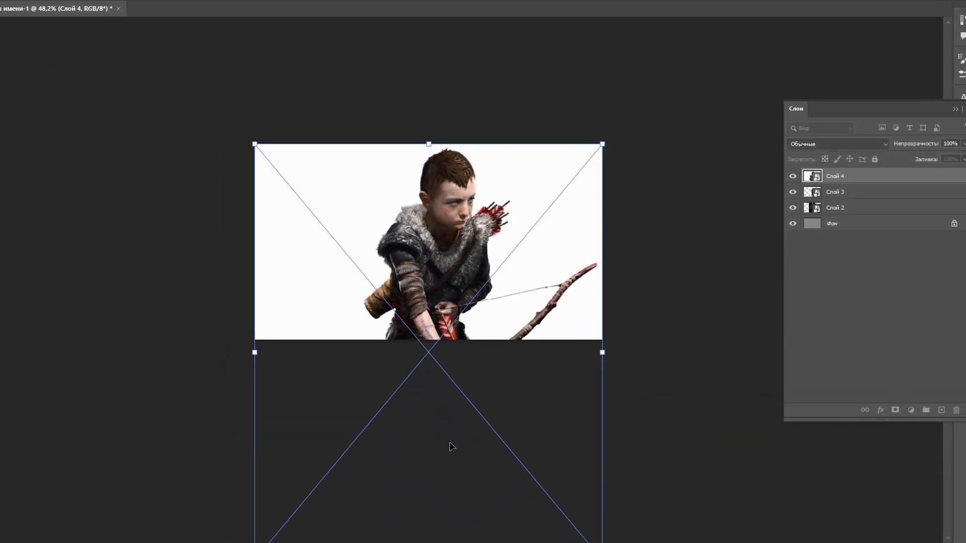
{"action": "scroll", "coordinate": [440, 468], "scroll_direction": "down", "scroll_amount": 3}
{"action": "left_click_drag", "start_coordinate": [438, 481], "coordinate": [439, 261]}
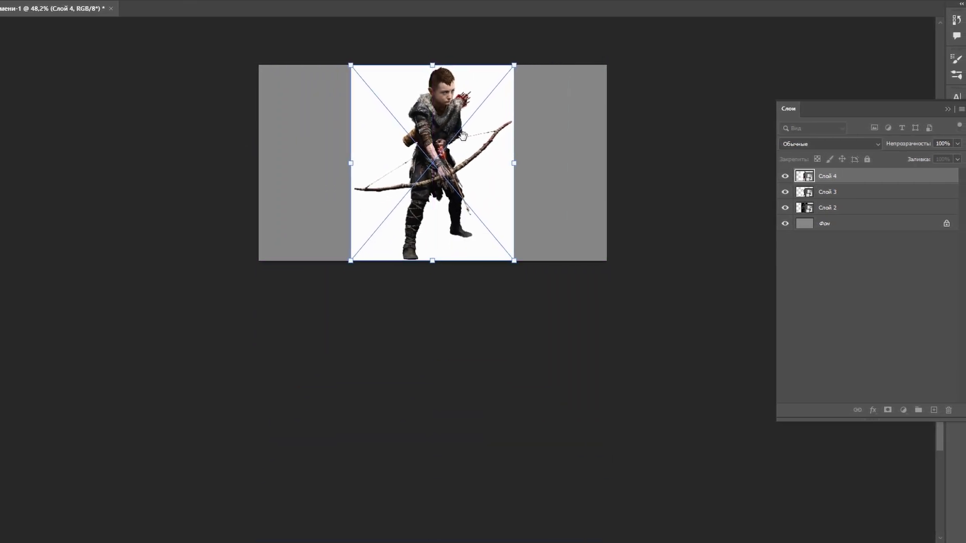
{"action": "scroll", "coordinate": [420, 269], "scroll_direction": "up", "scroll_amount": 1}
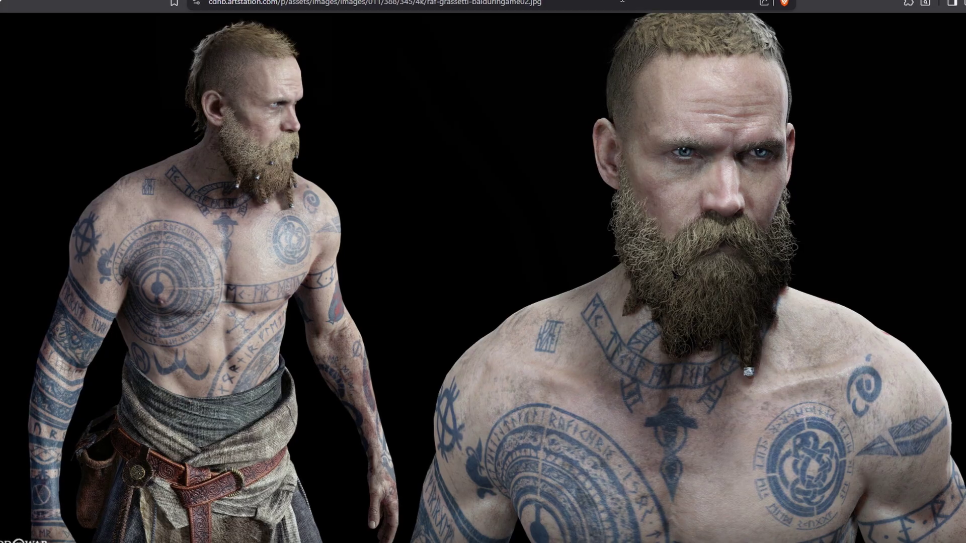
Copy the Baldur image, paste it into the thumbnail and convert it to a smart object.
{"action": "right_click", "coordinate": [161, 240]}
{"action": "left_click", "coordinate": [216, 282]}
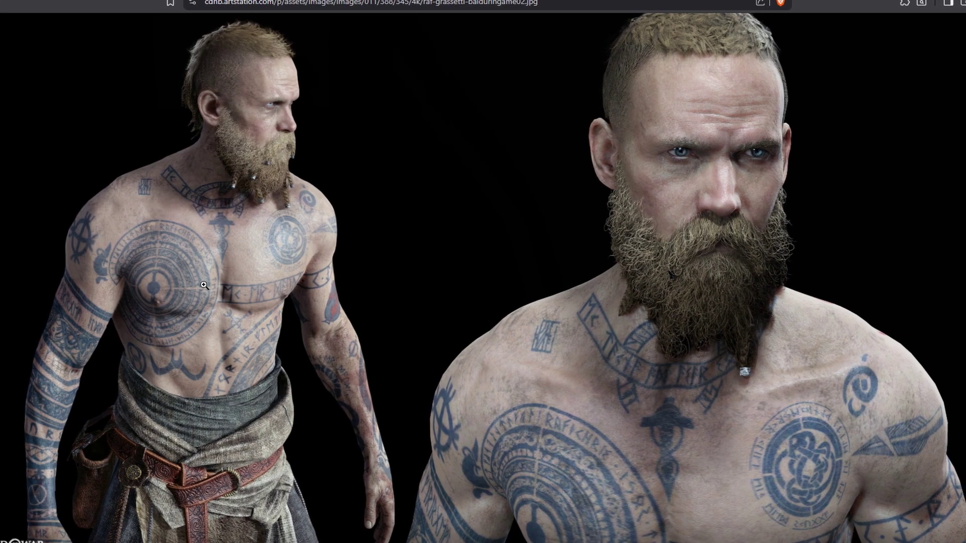
{"action": "key", "text": "ctrl+v"}
{"action": "right_click", "coordinate": [809, 177]}
{"action": "left_click", "coordinate": [855, 396]}
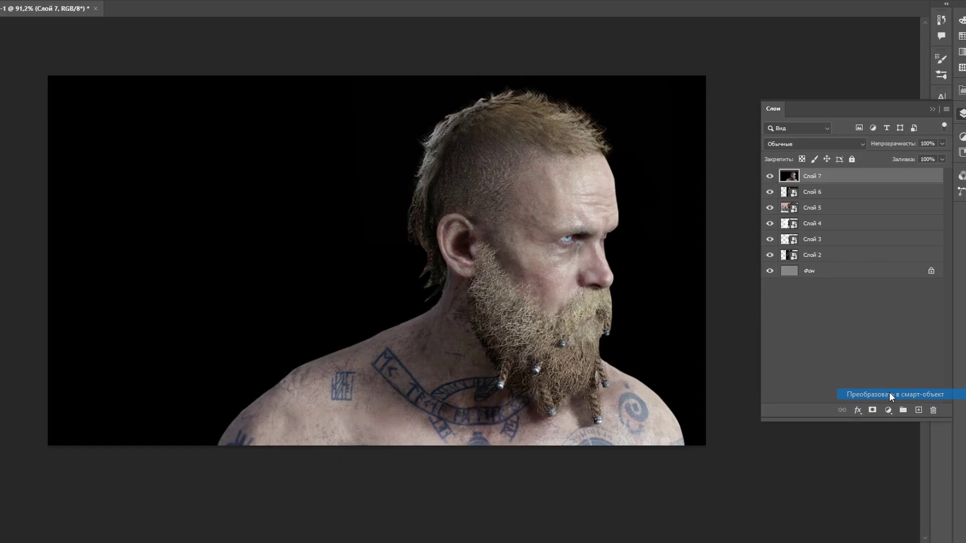
Scale Baldur down and move him left into the canvas.
{"action": "key", "text": "ctrl+t"}
{"action": "scroll", "coordinate": [421, 290], "scroll_direction": "down", "scroll_amount": 5}
{"action": "left_click_drag", "start_coordinate": [578, 511], "coordinate": [579, 319]}
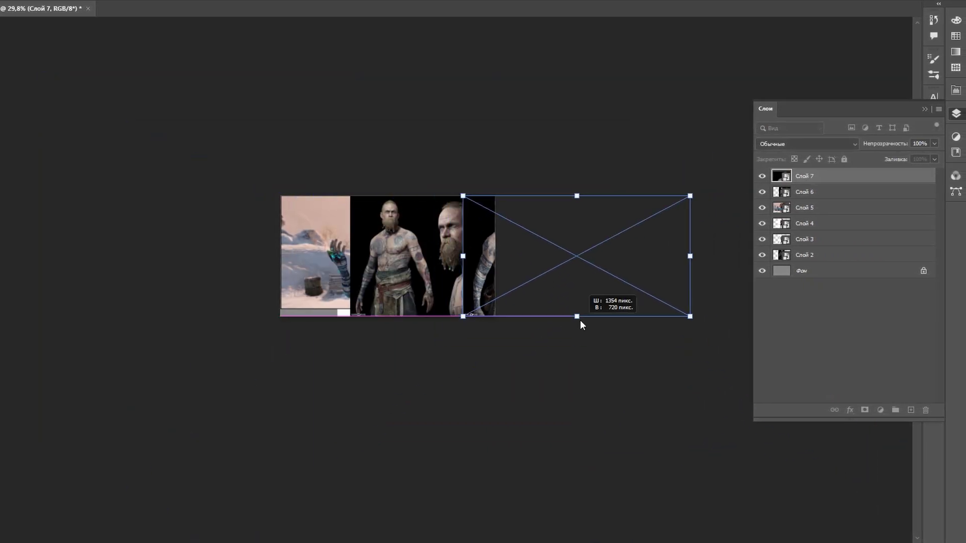
{"action": "scroll", "coordinate": [579, 318], "scroll_direction": "up", "scroll_amount": 2}
{"action": "scroll", "coordinate": [447, 239], "scroll_direction": "up", "scroll_amount": 3}
{"action": "left_click_drag", "start_coordinate": [447, 239], "coordinate": [316, 267]}
{"action": "key", "text": "Return"}
Copy the serpent image, paste it into the thumbnail and make it a smart object.
{"action": "key", "text": "alt+Tab"}
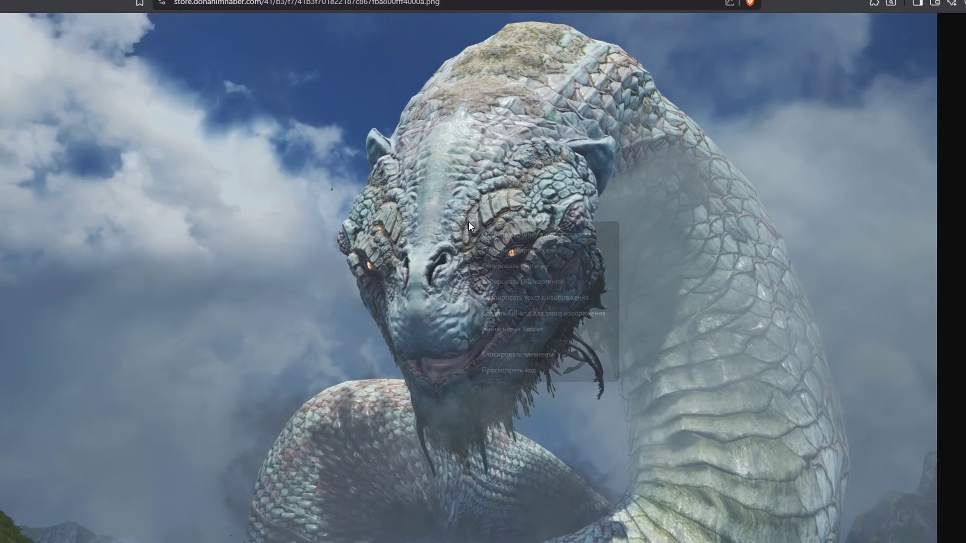
{"action": "right_click", "coordinate": [468, 222]}
{"action": "left_click", "coordinate": [511, 264]}
{"action": "key", "text": "alt+Tab"}
{"action": "key", "text": "ctrl+v"}
{"action": "right_click", "coordinate": [786, 176]}
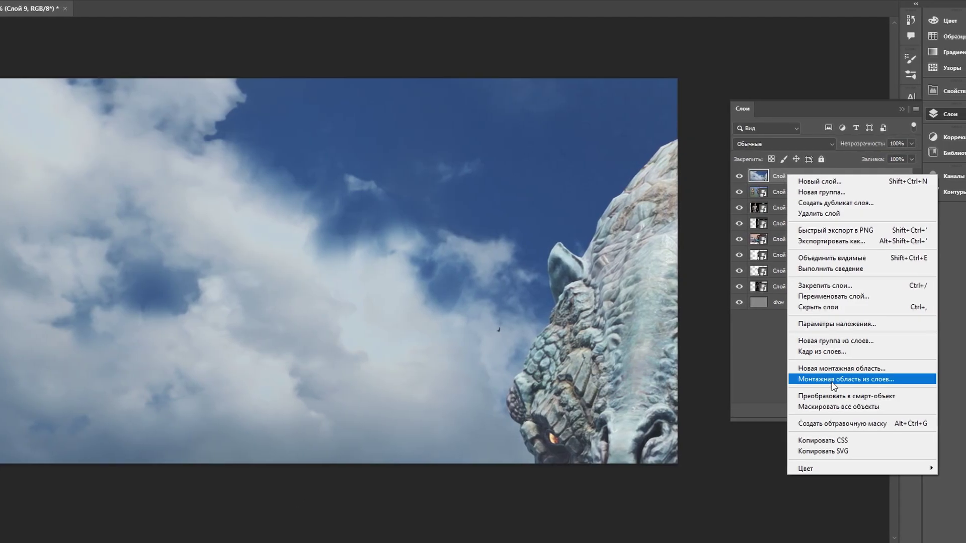
{"action": "left_click", "coordinate": [840, 396]}
Scale the serpent to 1334×751, move it up, then hide Слой 9 and Слой 8.
{"action": "key", "text": "ctrl+t"}
{"action": "key", "text": "ctrl+minus"}
{"action": "key", "text": "ctrl+minus"}
{"action": "key", "text": "ctrl+minus"}
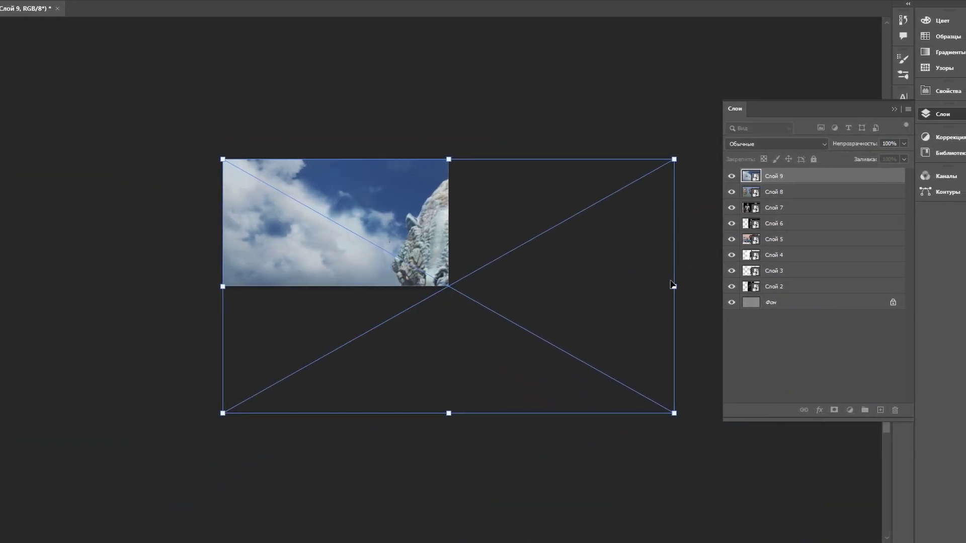
{"action": "left_click_drag", "start_coordinate": [674, 411], "coordinate": [441, 285]}
{"action": "key", "text": "ctrl+plus"}
{"action": "key", "text": "ctrl+plus"}
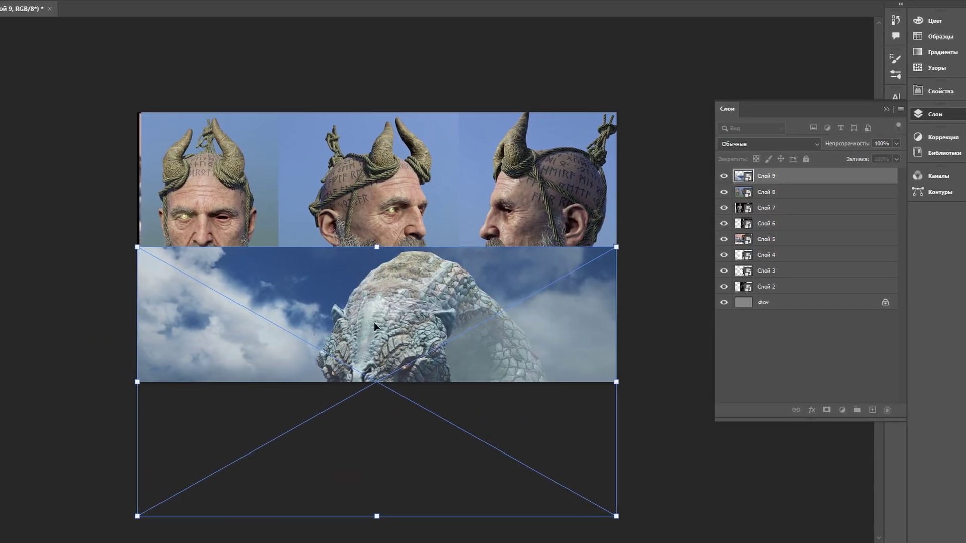
{"action": "left_click_drag", "start_coordinate": [373, 321], "coordinate": [363, 192]}
{"action": "key", "text": "Return"}
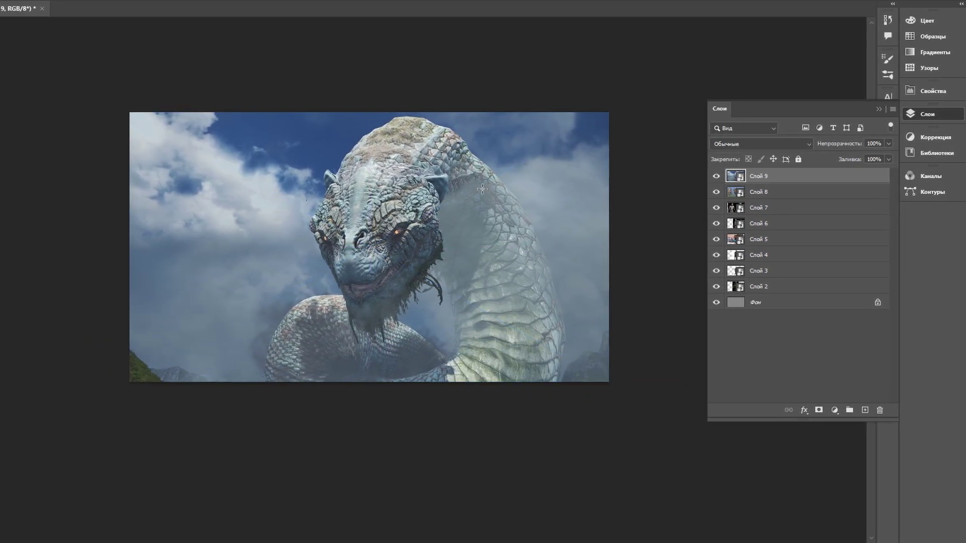
{"action": "left_click", "coordinate": [722, 176]}
{"action": "left_click", "coordinate": [411, 211]}
Hide Слой 7, Слой 6 and the snowy landscape Слой 5.
{"action": "left_click", "coordinate": [411, 246]}
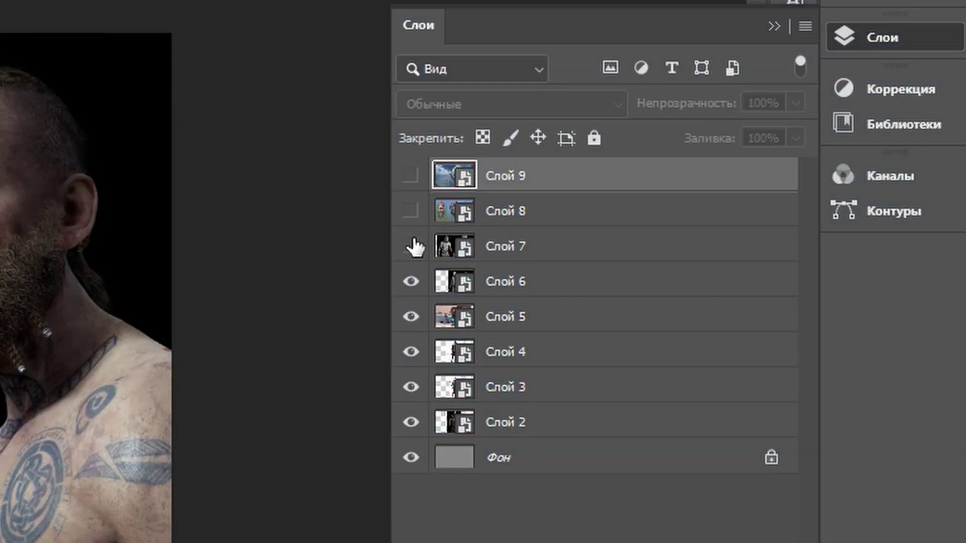
{"action": "left_click", "coordinate": [410, 282]}
{"action": "left_click", "coordinate": [411, 317]}
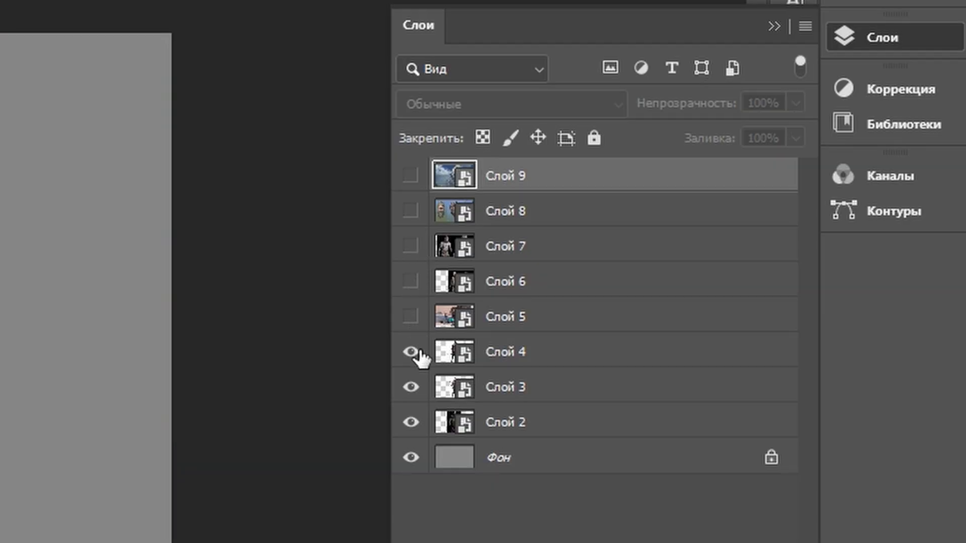
Enlarge Kratos (Слой 2) and move him about 300 px down into an upper-body close-up.
{"action": "left_click", "coordinate": [503, 422]}
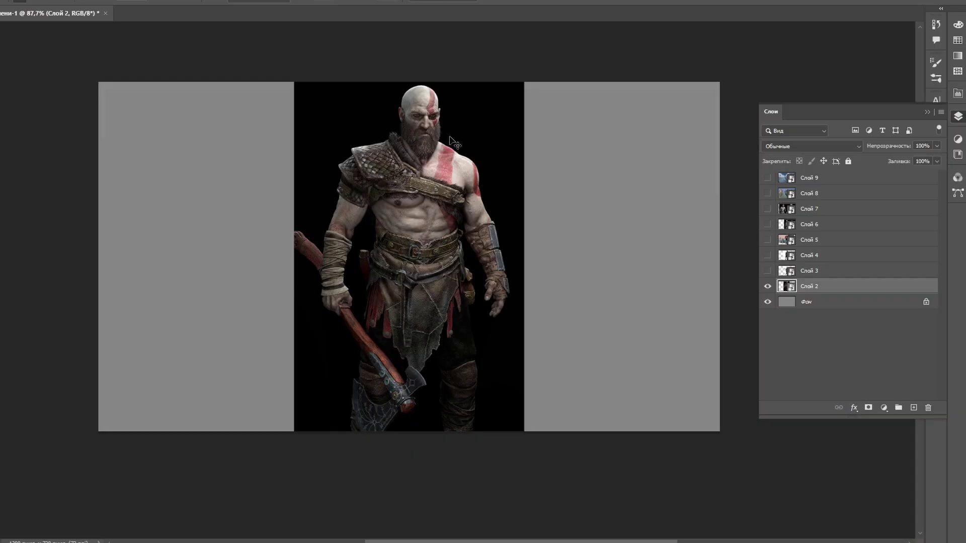
{"action": "key", "text": "ctrl+t"}
{"action": "left_click_drag", "start_coordinate": [526, 255], "coordinate": [616, 250]}
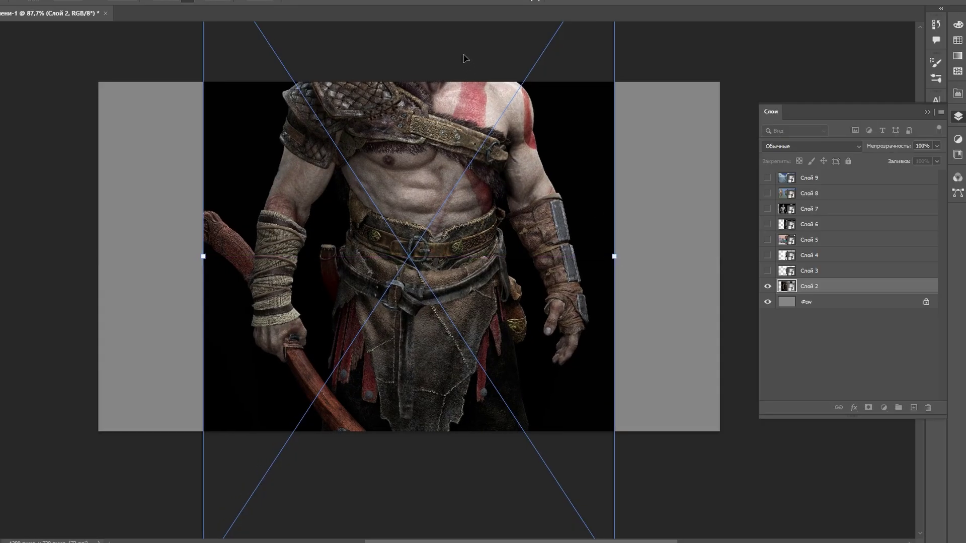
{"action": "left_click_drag", "start_coordinate": [465, 59], "coordinate": [461, 201]}
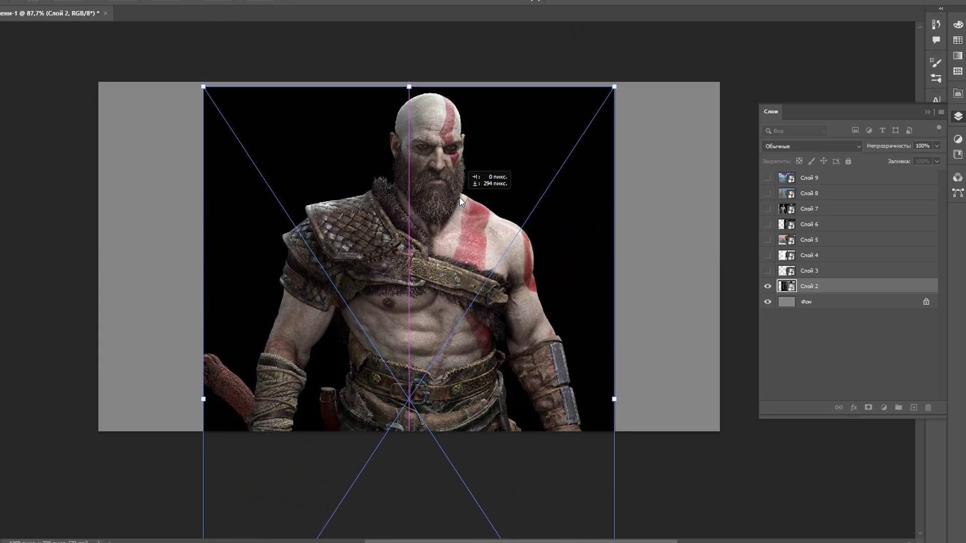
{"action": "left_click_drag", "start_coordinate": [460, 202], "coordinate": [460, 205]}
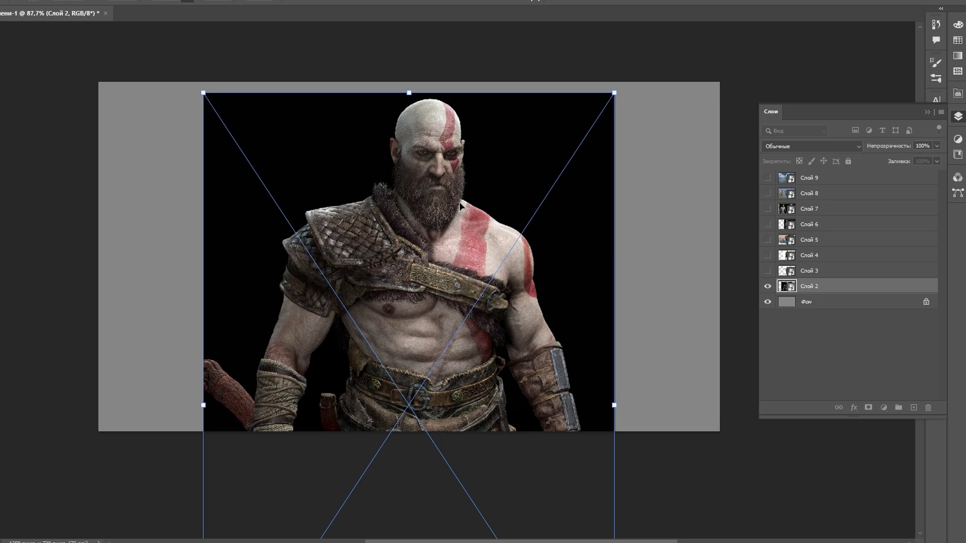
{"action": "key", "text": "Return"}
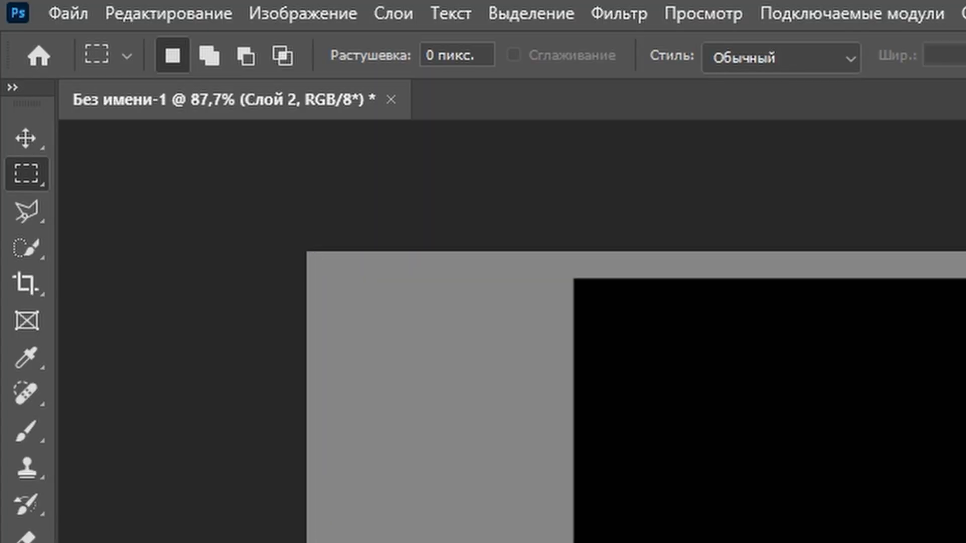
Select Kratos with Object Selection and add a layer mask hiding his black background.
{"action": "left_click", "coordinate": [19, 248]}
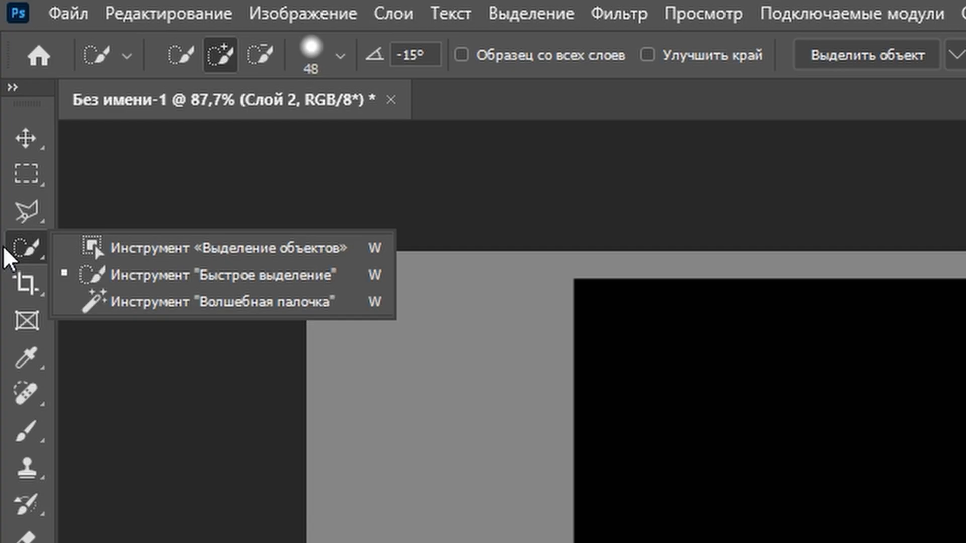
{"action": "left_click", "coordinate": [306, 248]}
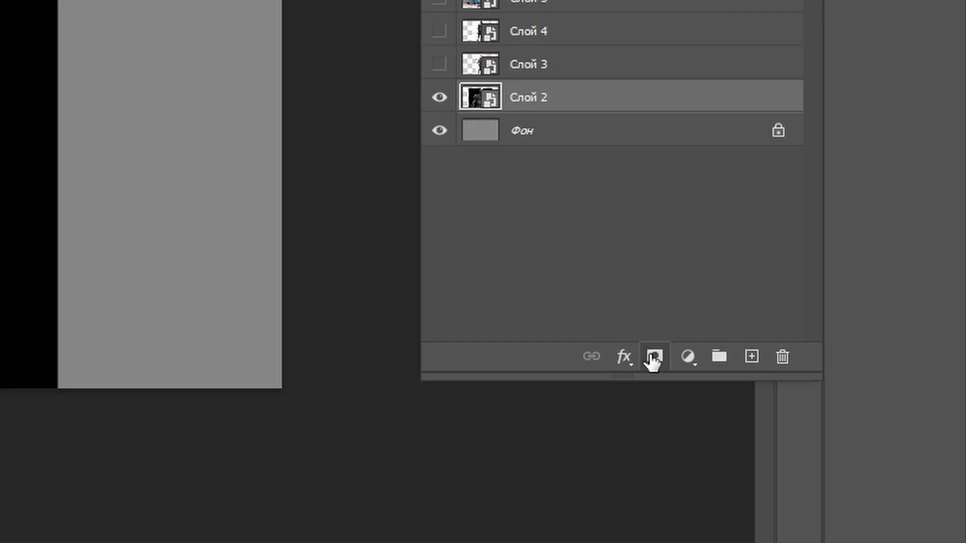
{"action": "left_click", "coordinate": [653, 357]}
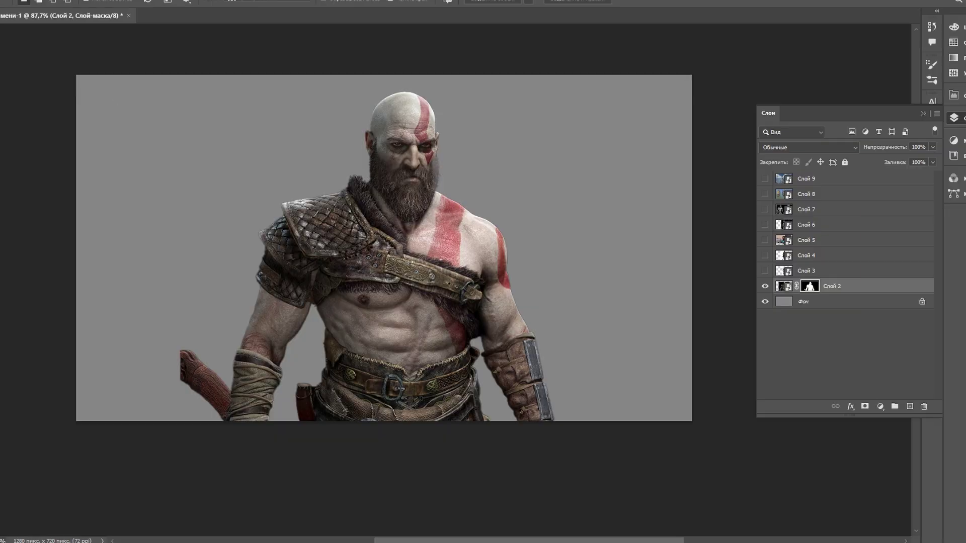
In Camera Raw, set Kratos's Highlights −7, Shadows +77, Whites +4, Blacks +33, Texture +36.
{"action": "scroll", "coordinate": [370, 155], "scroll_direction": "up", "scroll_amount": 3}
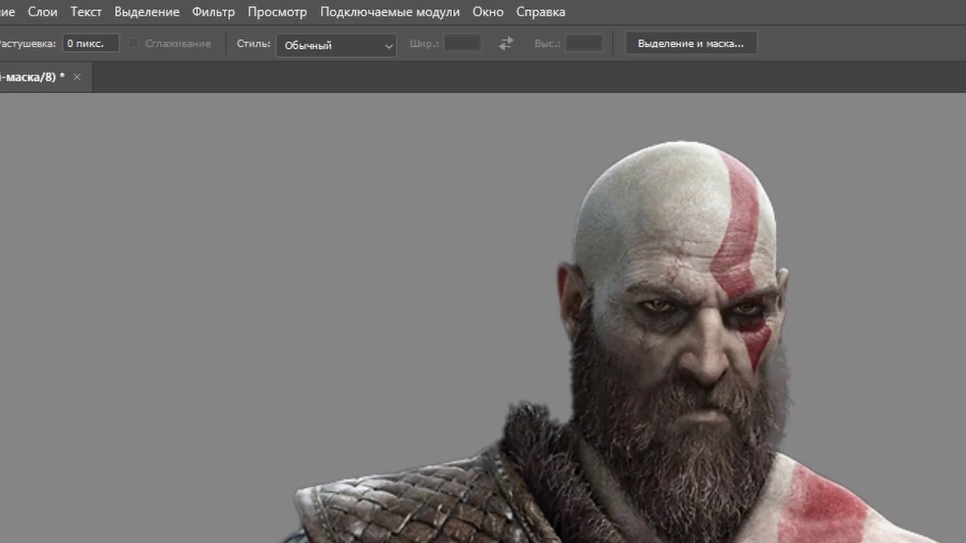
{"action": "left_click", "coordinate": [224, 11]}
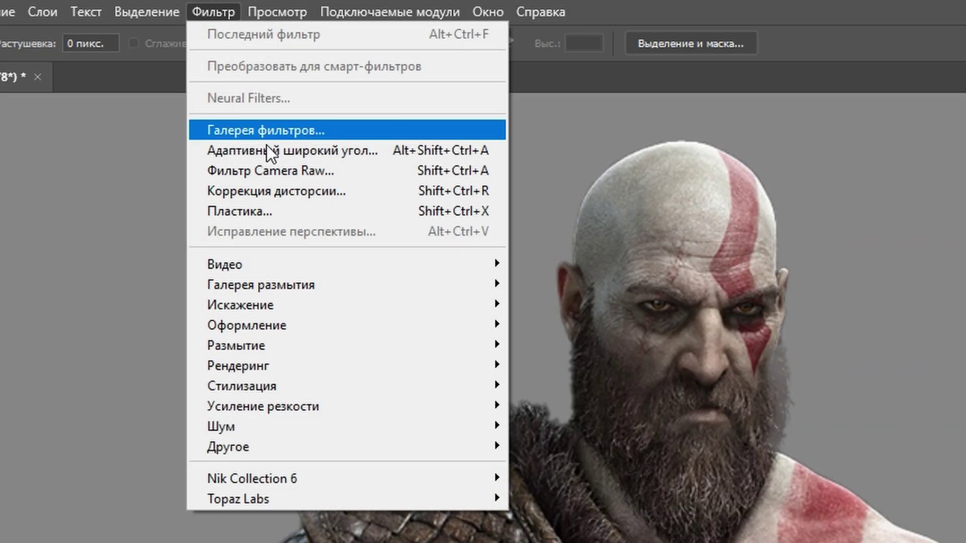
{"action": "left_click", "coordinate": [287, 176]}
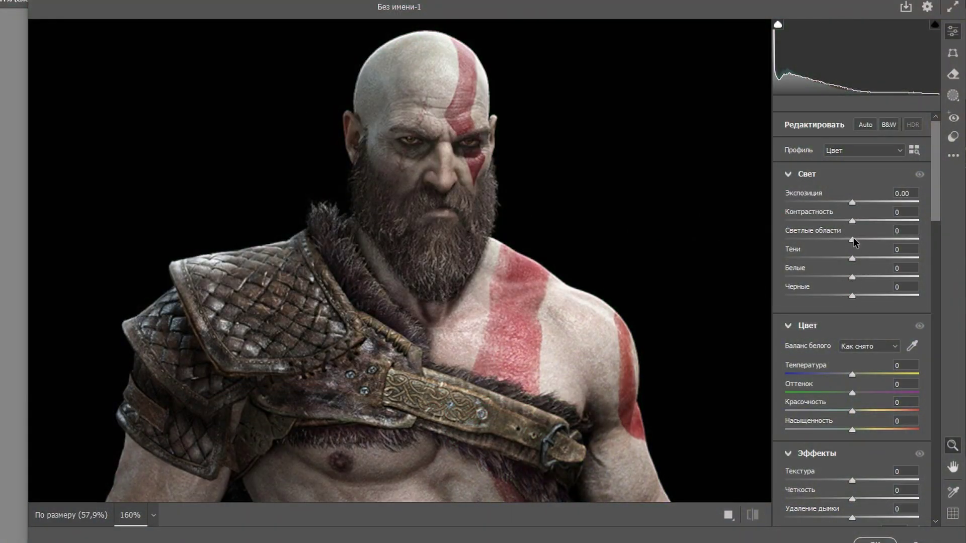
{"action": "left_click_drag", "start_coordinate": [852, 240], "coordinate": [846, 240]}
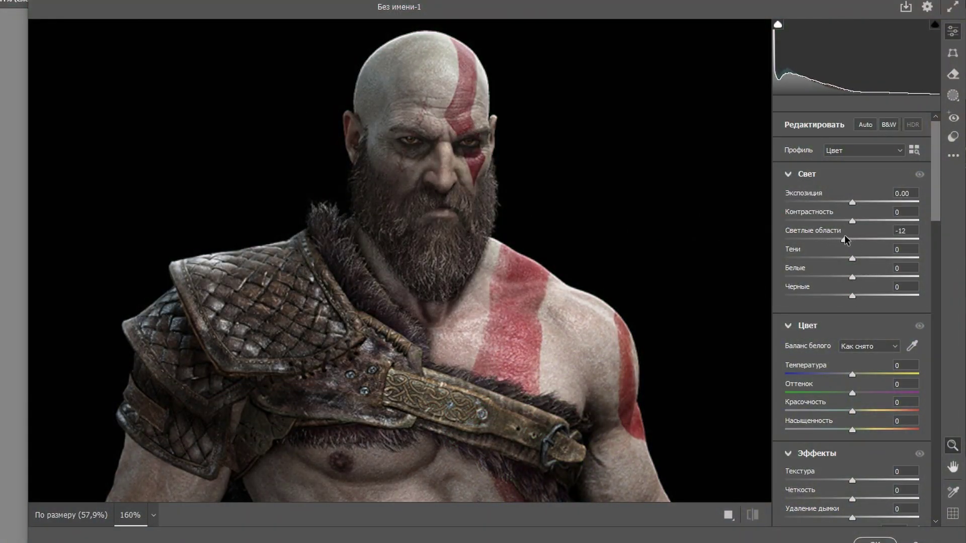
{"action": "left_click_drag", "start_coordinate": [847, 240], "coordinate": [849, 241]}
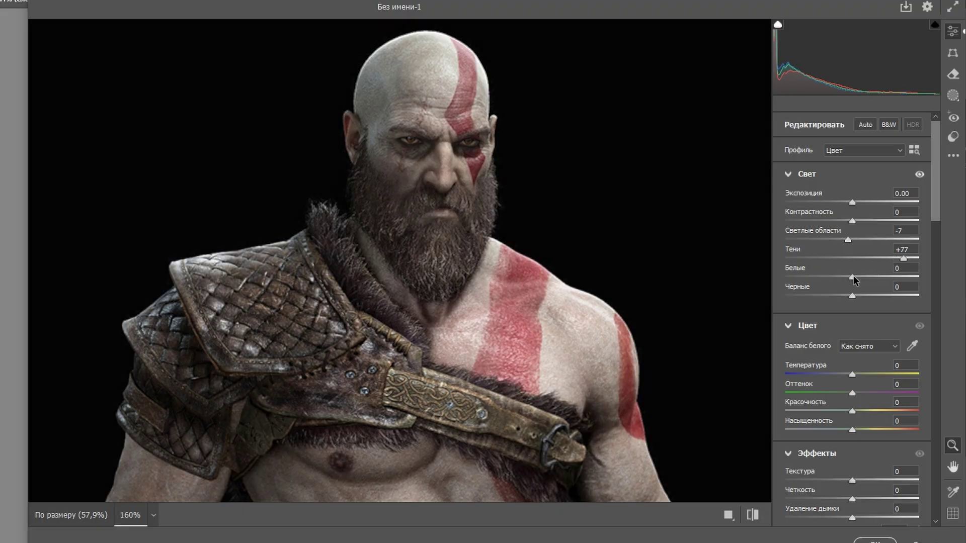
{"action": "mouse_move", "coordinate": [853, 276]}
{"action": "left_mouse_down"}
{"action": "mouse_move", "coordinate": [887, 286]}
{"action": "mouse_move", "coordinate": [863, 287]}
{"action": "left_mouse_up"}
{"action": "left_click_drag", "start_coordinate": [825, 298], "coordinate": [857, 297]}
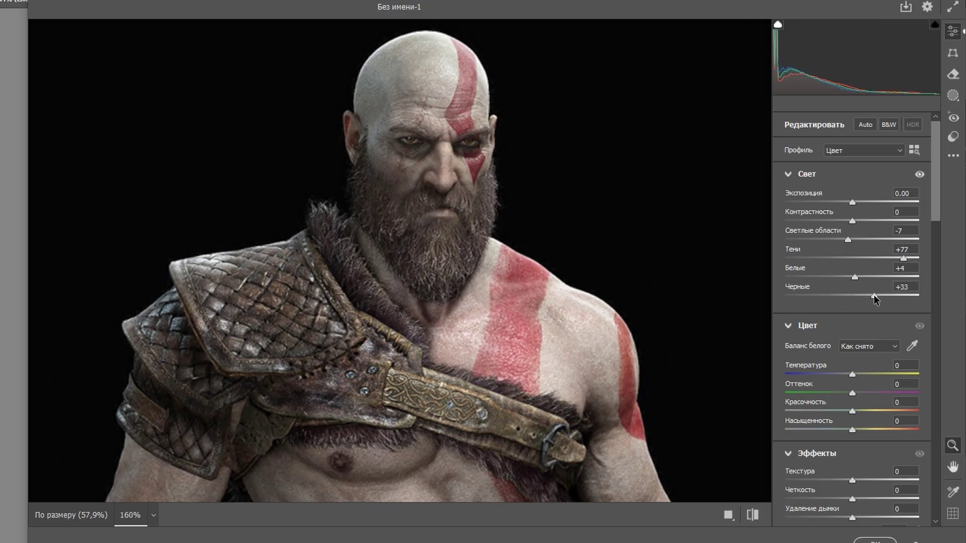
{"action": "scroll", "coordinate": [861, 216], "scroll_direction": "down", "scroll_amount": 5}
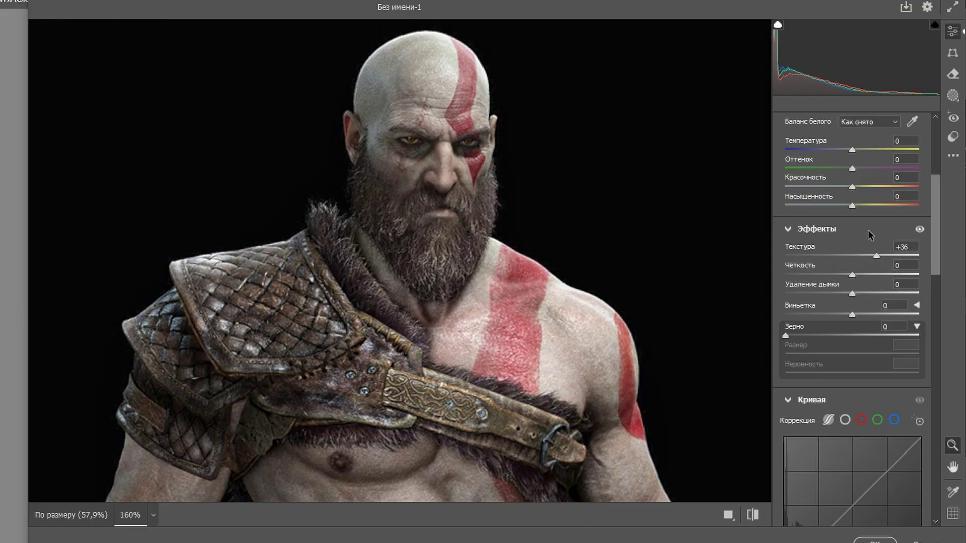
In HSL Saturation, set Reds +100, boost yellows, and drop greens, aquas, blues, magentas to −100.
{"action": "scroll", "coordinate": [870, 235], "scroll_direction": "down", "scroll_amount": 5}
{"action": "scroll", "coordinate": [865, 221], "scroll_direction": "down", "scroll_amount": 2}
{"action": "scroll", "coordinate": [860, 206], "scroll_direction": "down", "scroll_amount": 2}
{"action": "scroll", "coordinate": [851, 185], "scroll_direction": "down", "scroll_amount": 5}
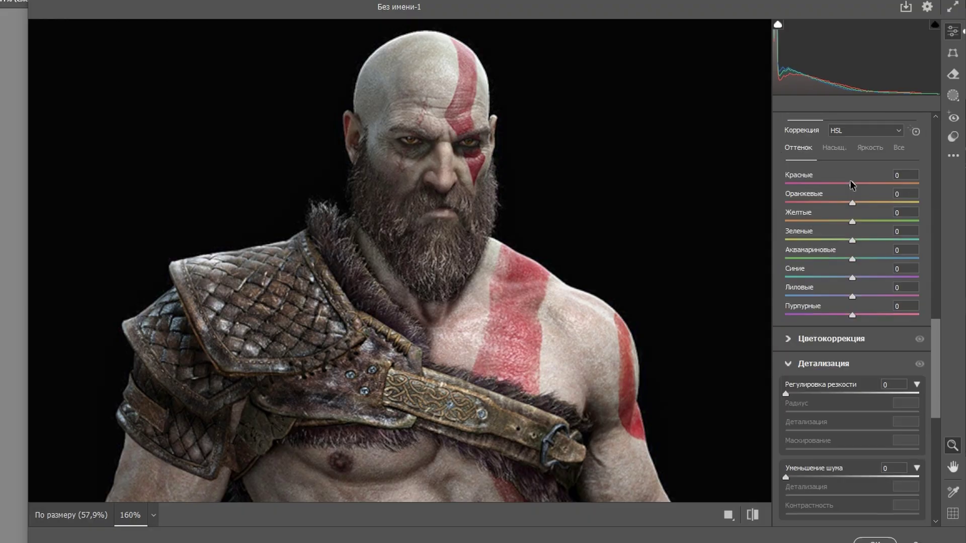
{"action": "scroll", "coordinate": [852, 185], "scroll_direction": "up", "scroll_amount": 2}
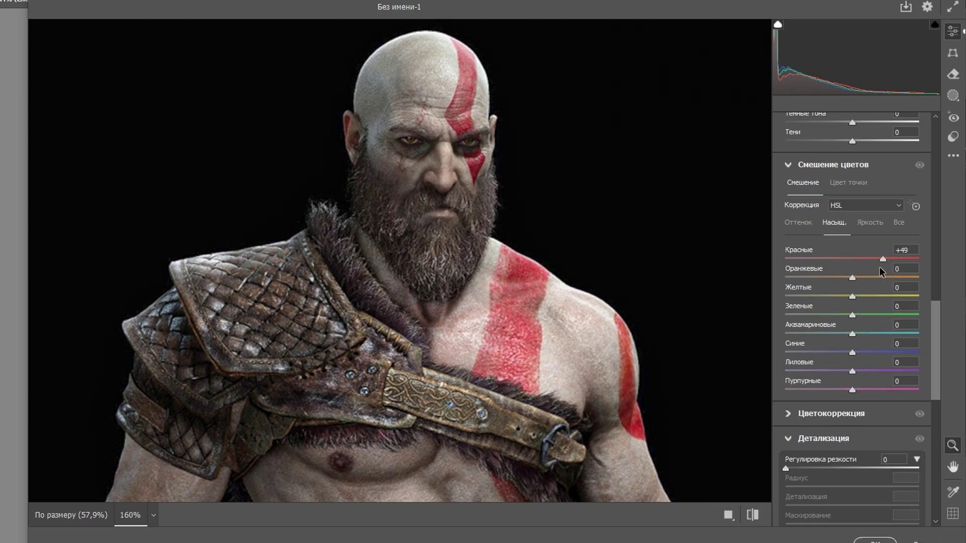
{"action": "left_click_drag", "start_coordinate": [908, 270], "coordinate": [929, 279]}
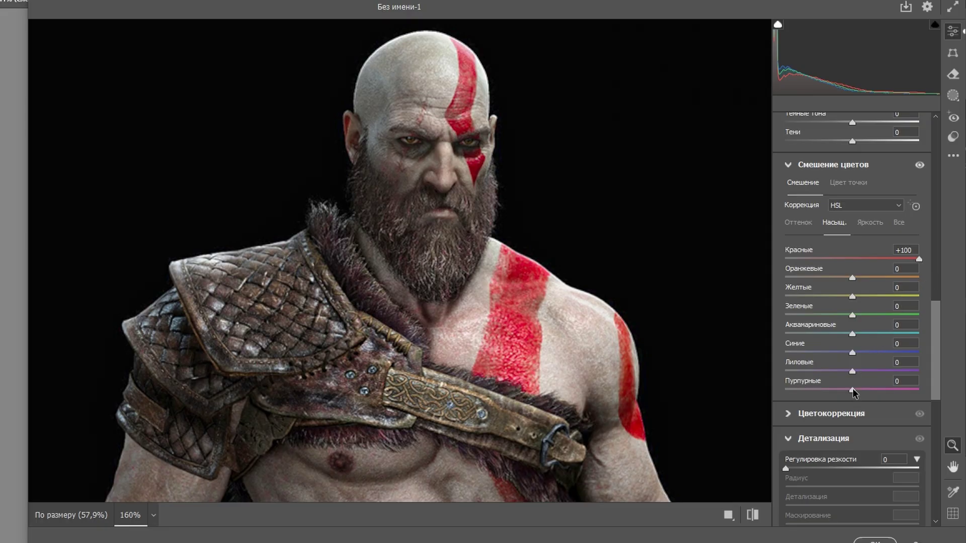
{"action": "left_click_drag", "start_coordinate": [853, 391], "coordinate": [748, 388]}
{"action": "left_click_drag", "start_coordinate": [852, 353], "coordinate": [740, 357]}
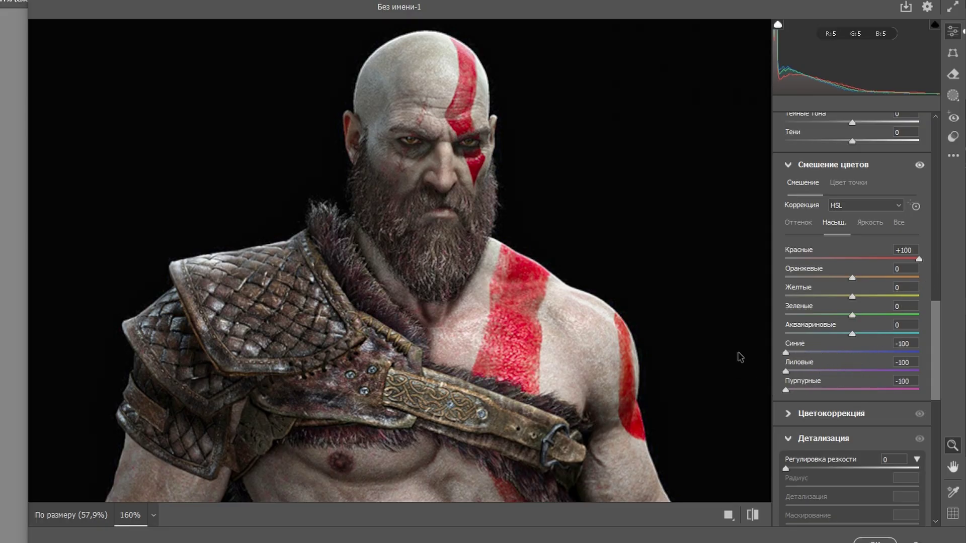
{"action": "left_click_drag", "start_coordinate": [852, 334], "coordinate": [701, 337]}
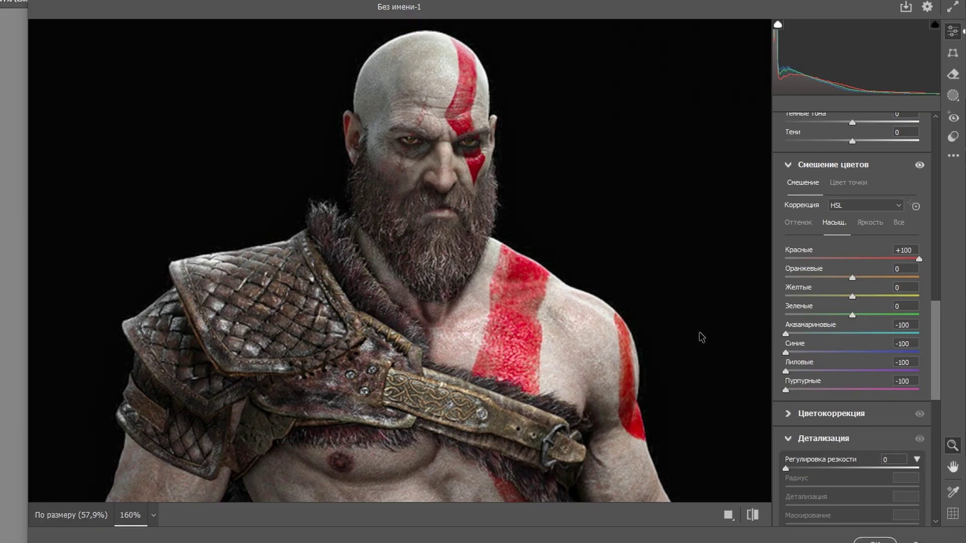
{"action": "left_click_drag", "start_coordinate": [918, 334], "coordinate": [548, 335]}
{"action": "left_click_drag", "start_coordinate": [786, 317], "coordinate": [718, 319]}
{"action": "mouse_move", "coordinate": [852, 296]}
{"action": "left_mouse_down"}
{"action": "mouse_move", "coordinate": [921, 297]}
{"action": "mouse_move", "coordinate": [789, 295]}
{"action": "mouse_move", "coordinate": [858, 301]}
{"action": "mouse_move", "coordinate": [866, 277]}
{"action": "mouse_move", "coordinate": [886, 282]}
{"action": "left_mouse_up"}
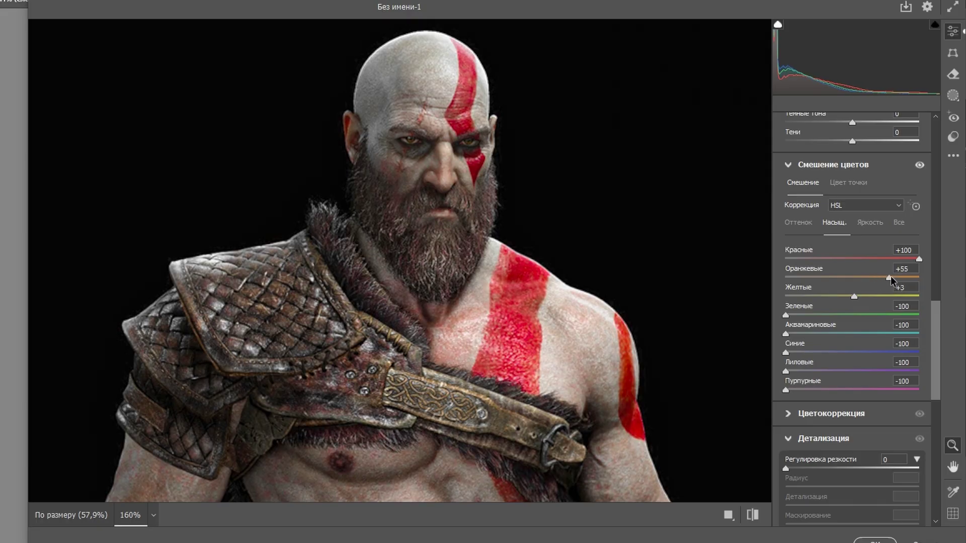
Shift the orange hue and turn off colour noise reduction.
{"action": "left_click", "coordinate": [800, 223]}
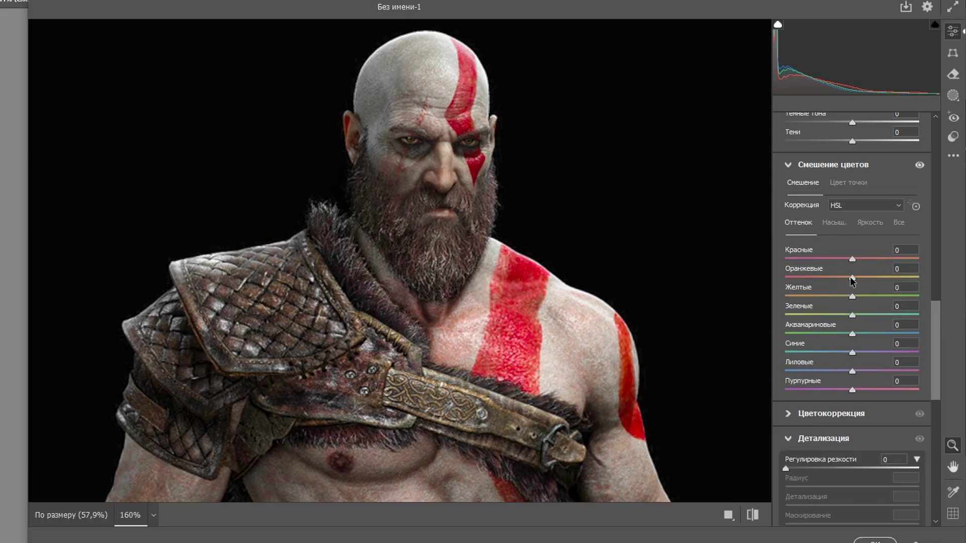
{"action": "left_click_drag", "start_coordinate": [855, 282], "coordinate": [874, 282]}
{"action": "scroll", "coordinate": [872, 283], "scroll_direction": "down", "scroll_amount": 5}
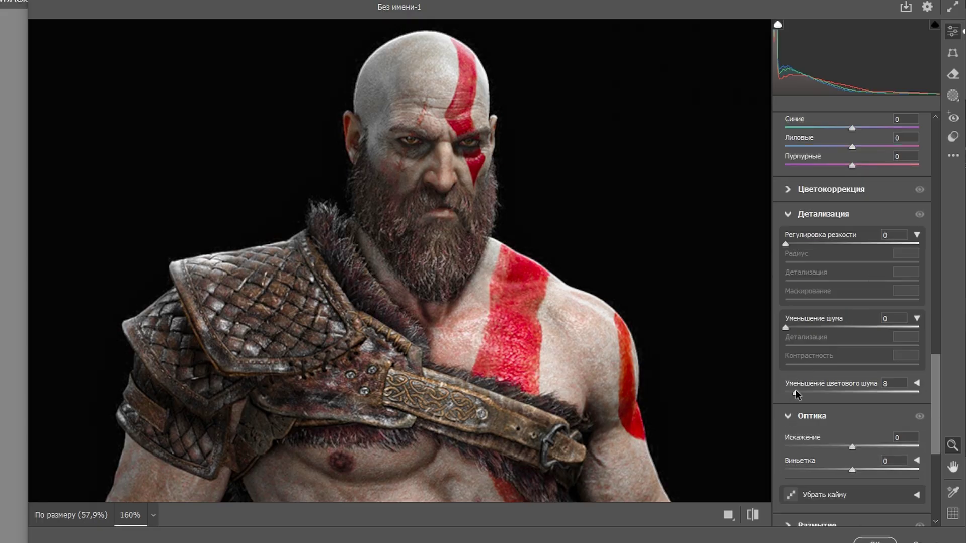
{"action": "left_click_drag", "start_coordinate": [791, 394], "coordinate": [770, 398]}
Tweak the blue primary hue and saturation, compare with the original, and apply Camera Raw.
{"action": "scroll", "coordinate": [794, 396], "scroll_direction": "down", "scroll_amount": 2}
{"action": "scroll", "coordinate": [804, 382], "scroll_direction": "down", "scroll_amount": 4}
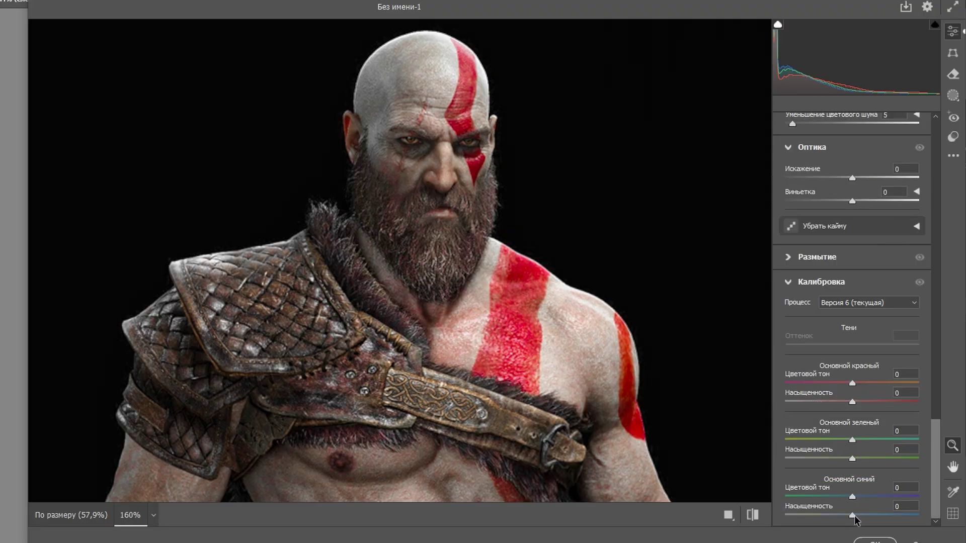
{"action": "left_click_drag", "start_coordinate": [913, 518], "coordinate": [895, 526]}
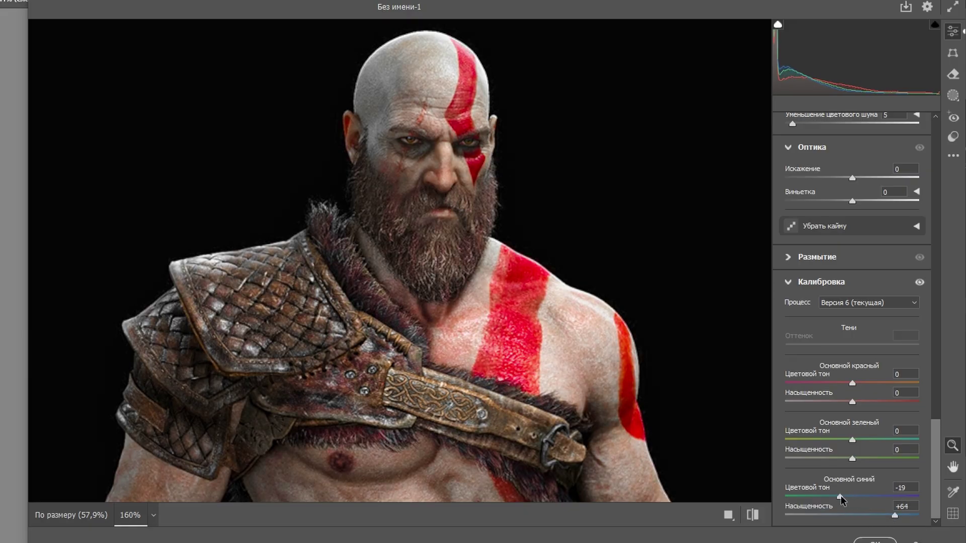
{"action": "mouse_move", "coordinate": [841, 498]}
{"action": "left_mouse_down"}
{"action": "mouse_move", "coordinate": [869, 496]}
{"action": "mouse_move", "coordinate": [847, 503]}
{"action": "left_mouse_up"}
{"action": "left_click", "coordinate": [753, 515]}
{"action": "left_click", "coordinate": [752, 516]}
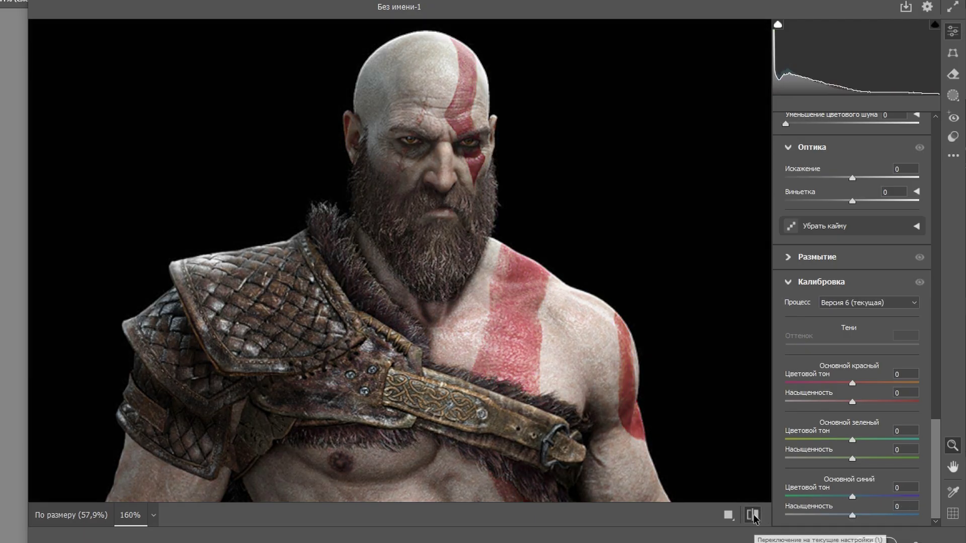
{"action": "left_click", "coordinate": [935, 536]}
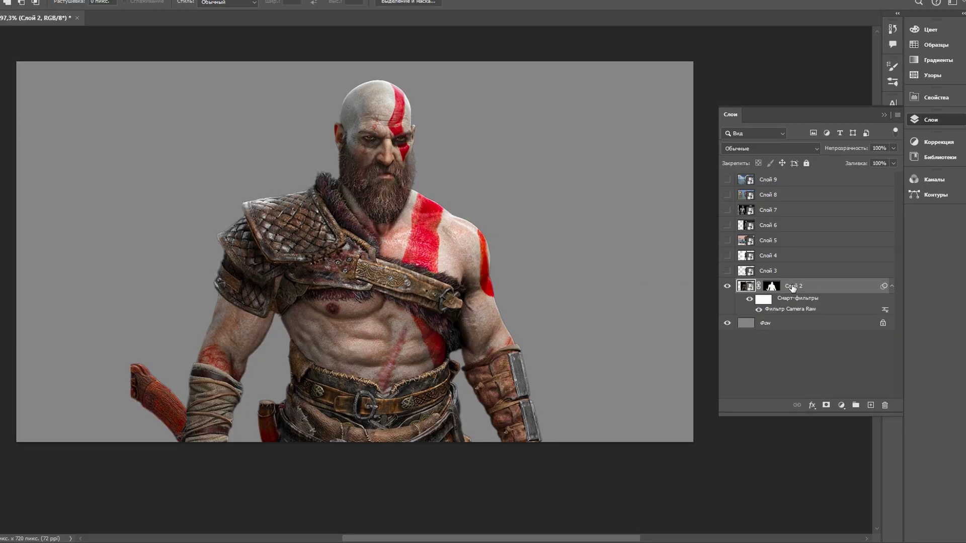
Apply Levels to Kratos with input values 6, 1,11 and 238.
{"action": "key", "text": "ctrl+l"}
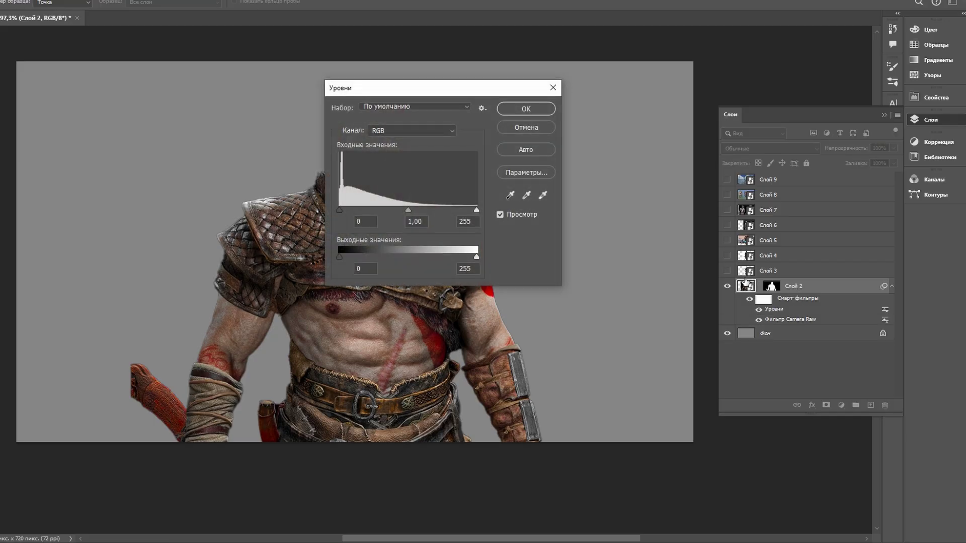
{"action": "left_click_drag", "start_coordinate": [435, 88], "coordinate": [652, 67]}
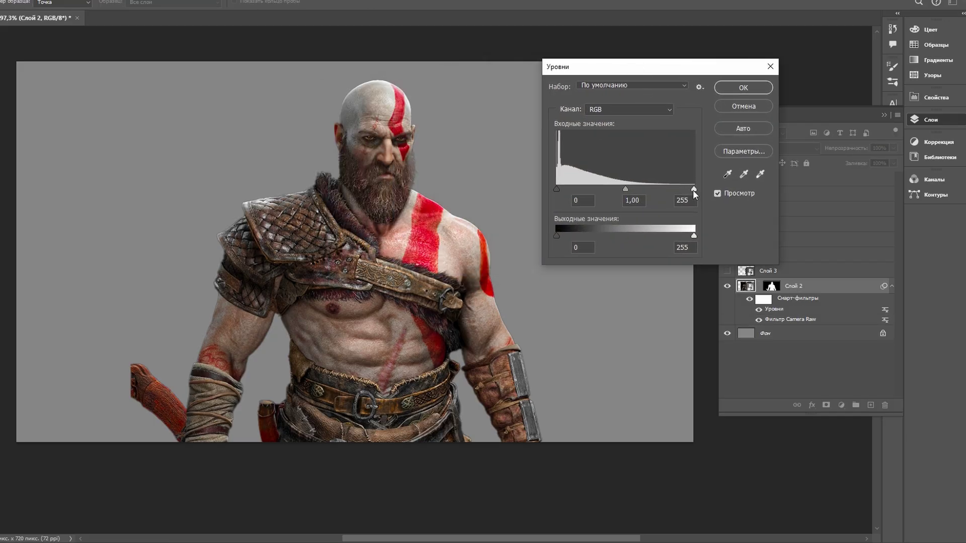
{"action": "mouse_move", "coordinate": [693, 190]}
{"action": "left_mouse_down"}
{"action": "mouse_move", "coordinate": [664, 189]}
{"action": "mouse_move", "coordinate": [732, 188]}
{"action": "left_mouse_up"}
{"action": "left_click_drag", "start_coordinate": [625, 189], "coordinate": [619, 190]}
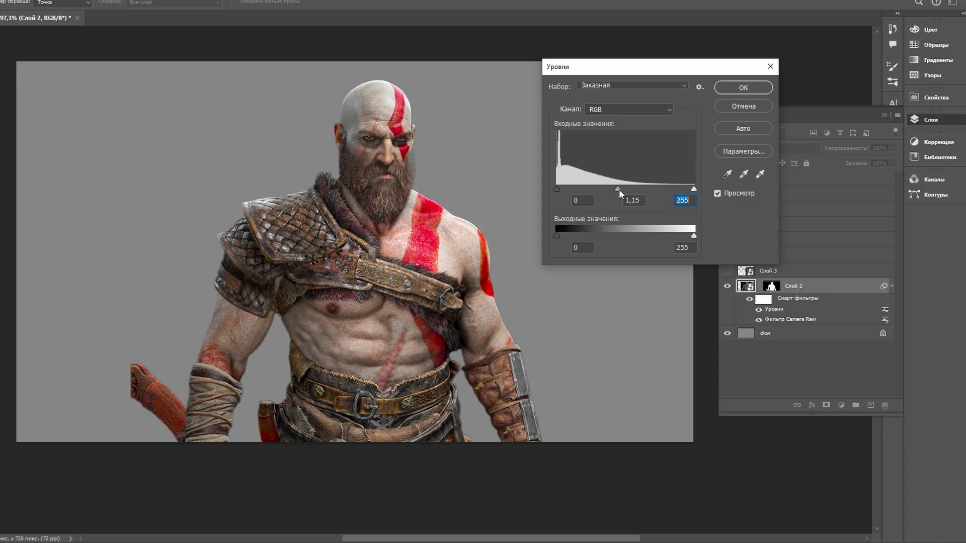
{"action": "left_click_drag", "start_coordinate": [556, 189], "coordinate": [560, 189]}
{"action": "left_click_drag", "start_coordinate": [693, 190], "coordinate": [684, 190]}
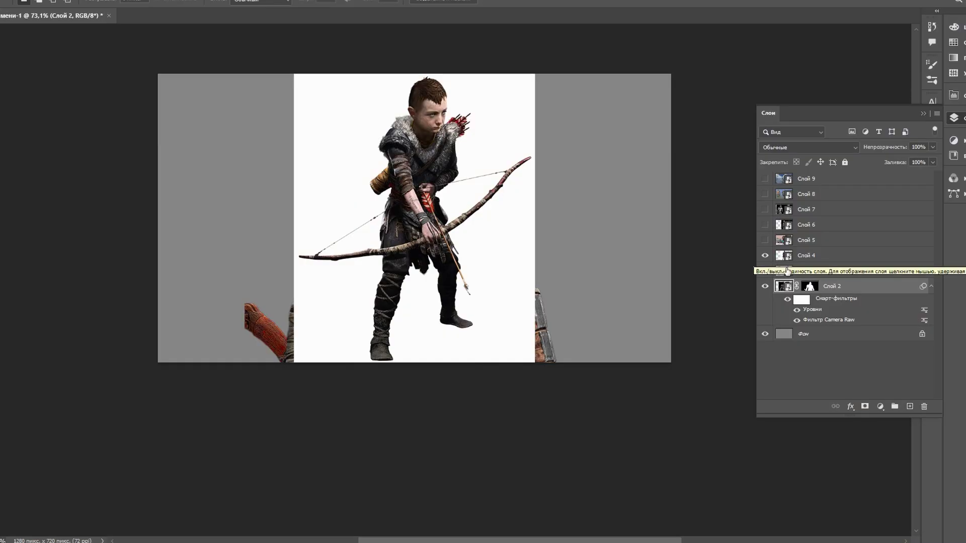
Move the Atreus layer below Kratos, mirror it horizontally and shift it left.
{"action": "left_click", "coordinate": [765, 270]}
{"action": "left_click_drag", "start_coordinate": [814, 257], "coordinate": [817, 321]}
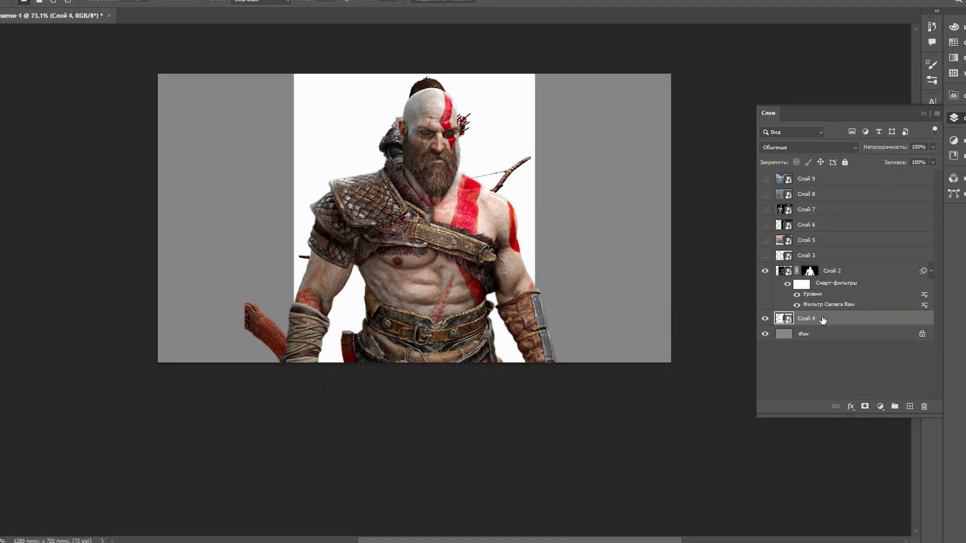
{"action": "key", "text": "ctrl+t"}
{"action": "right_click", "coordinate": [458, 129]}
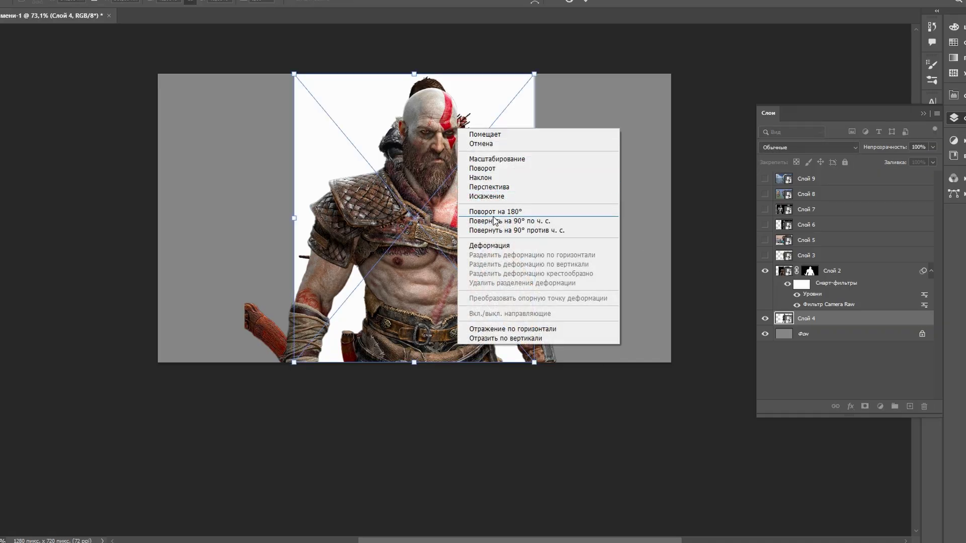
{"action": "left_click", "coordinate": [527, 330]}
{"action": "left_click_drag", "start_coordinate": [493, 167], "coordinate": [375, 181]}
{"action": "left_click_drag", "start_coordinate": [367, 142], "coordinate": [351, 177]}
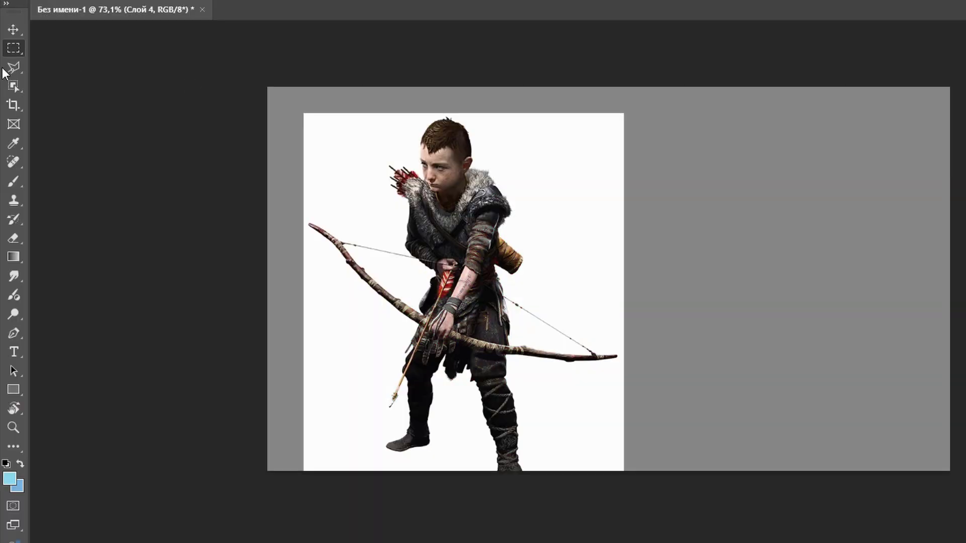
Select Atreus with Object Selection and lift his blacks in Camera Raw.
{"action": "left_click", "coordinate": [14, 86]}
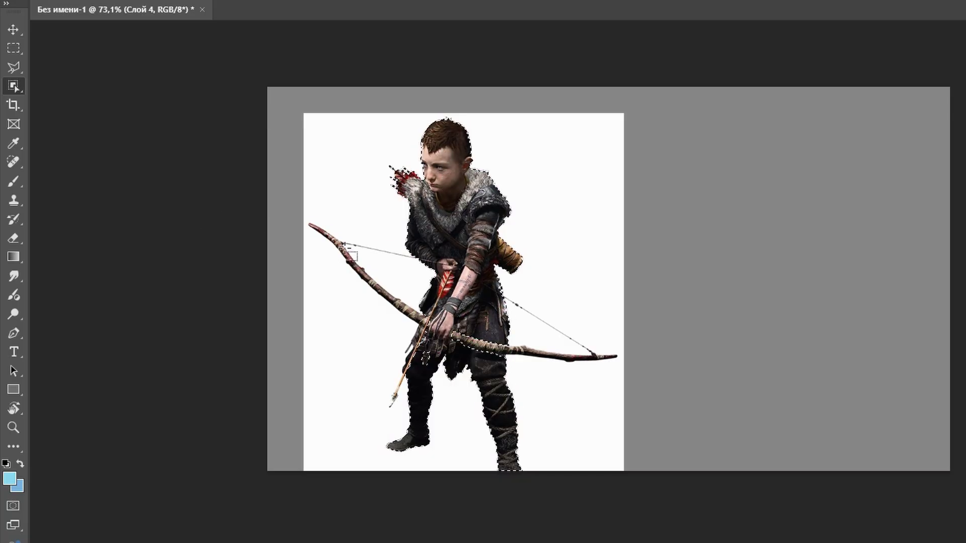
{"action": "scroll", "coordinate": [355, 253], "scroll_direction": "up", "scroll_amount": 3}
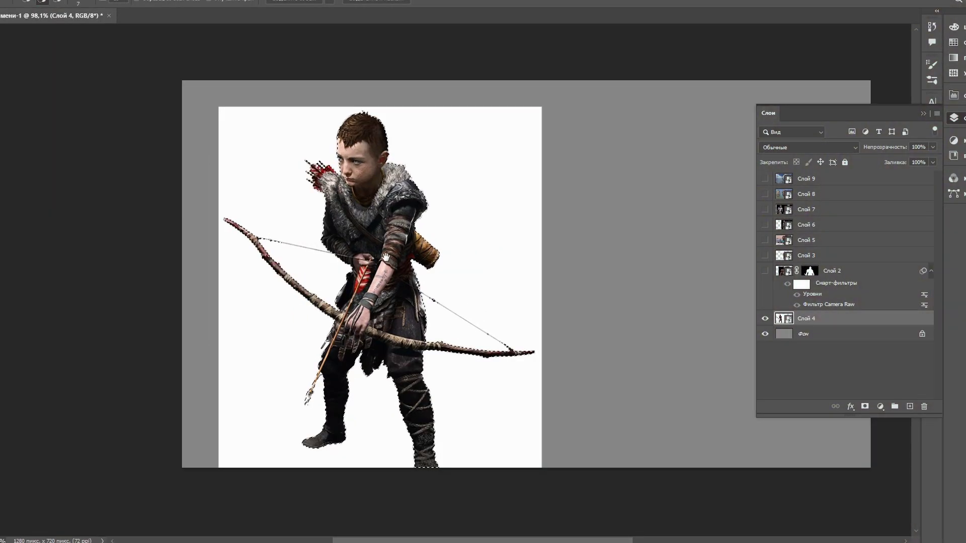
{"action": "scroll", "coordinate": [516, 267], "scroll_direction": "down", "scroll_amount": 1}
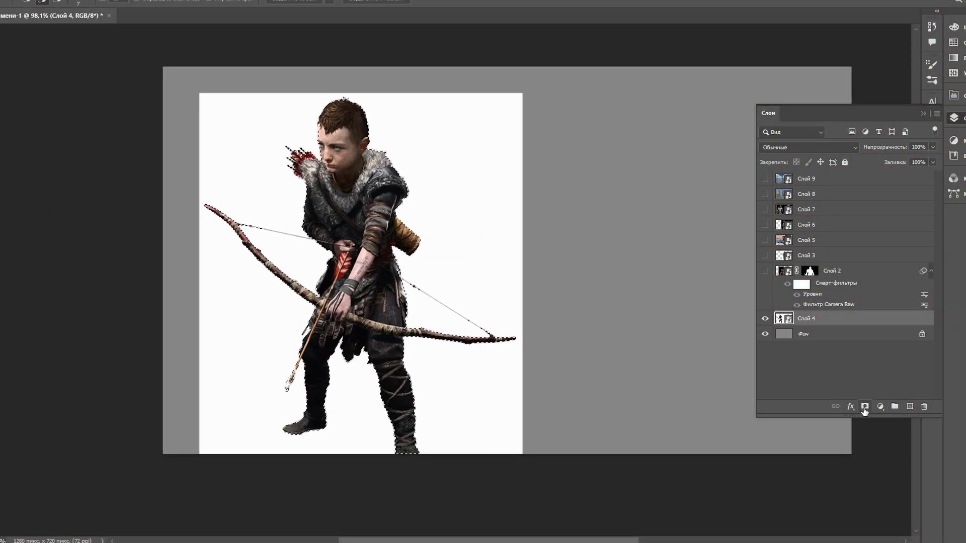
{"action": "key", "text": "ctrl+shift+a"}
{"action": "left_click_drag", "start_coordinate": [855, 278], "coordinate": [876, 278]}
Lift Atreus's shadows (+62) and blacks (+32), pull down highlights (-43) and whites (-67).
{"action": "mouse_move", "coordinate": [855, 240]}
{"action": "left_mouse_down"}
{"action": "mouse_move", "coordinate": [896, 240]}
{"action": "mouse_move", "coordinate": [827, 221]}
{"action": "left_mouse_up"}
{"action": "left_click_drag", "start_coordinate": [851, 259], "coordinate": [813, 259]}
{"action": "scroll", "coordinate": [856, 309], "scroll_direction": "down", "scroll_amount": 3}
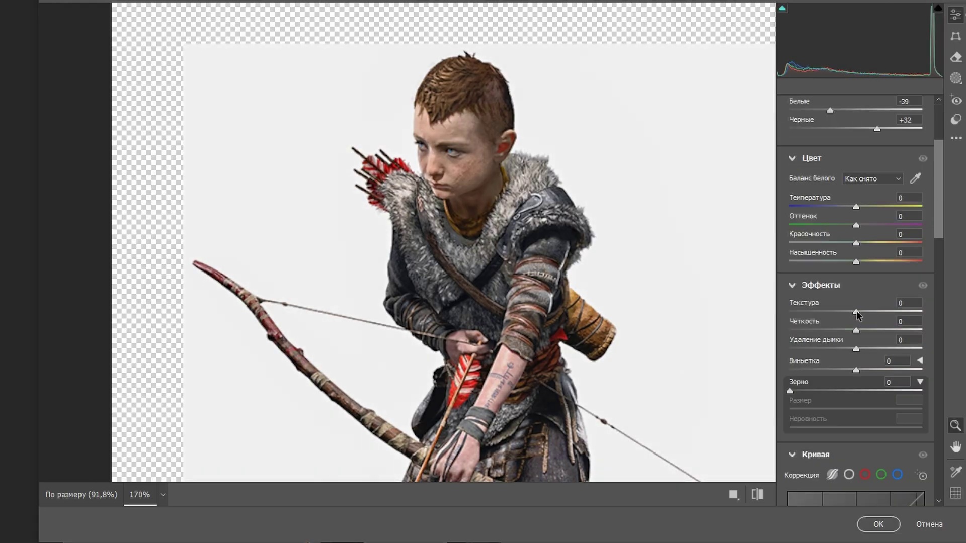
{"action": "scroll", "coordinate": [862, 269], "scroll_direction": "down", "scroll_amount": 4}
{"action": "scroll", "coordinate": [835, 226], "scroll_direction": "down", "scroll_amount": 5}
Desaturate Atreus's purple, blue, aqua and green tones and boost the reds.
{"action": "left_click", "coordinate": [834, 205]}
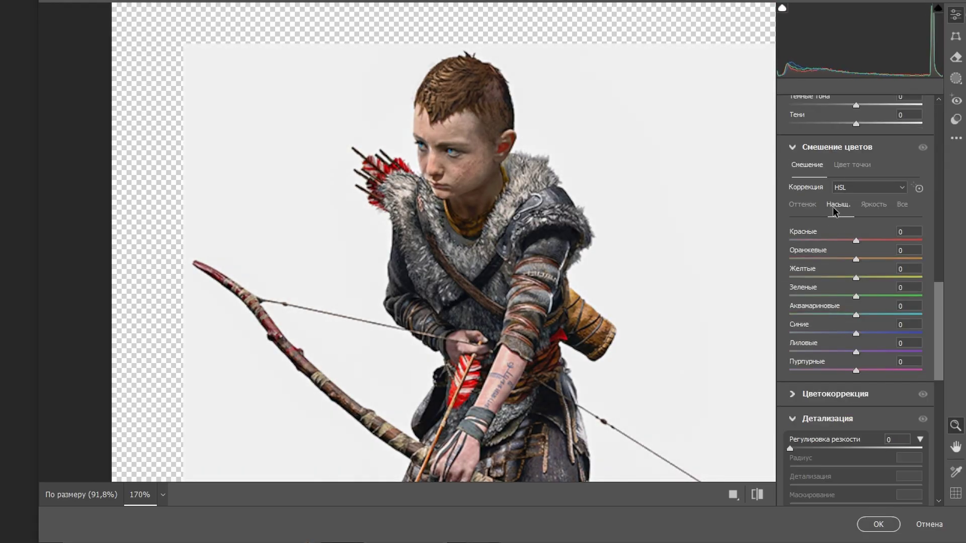
{"action": "left_click_drag", "start_coordinate": [856, 351], "coordinate": [787, 351]}
{"action": "left_click_drag", "start_coordinate": [856, 333], "coordinate": [787, 333]}
{"action": "left_click_drag", "start_coordinate": [855, 315], "coordinate": [787, 314]}
{"action": "left_click_drag", "start_coordinate": [856, 296], "coordinate": [787, 296]}
{"action": "left_click_drag", "start_coordinate": [856, 277], "coordinate": [856, 278]}
{"action": "mouse_move", "coordinate": [855, 240]}
{"action": "left_mouse_down"}
{"action": "mouse_move", "coordinate": [871, 240]}
{"action": "mouse_move", "coordinate": [833, 277]}
{"action": "left_mouse_up"}
Add sharpening to Atreus and make a hidden figure layer visible again.
{"action": "scroll", "coordinate": [834, 280], "scroll_direction": "down", "scroll_amount": 3}
{"action": "left_click_drag", "start_coordinate": [789, 299], "coordinate": [811, 300]}
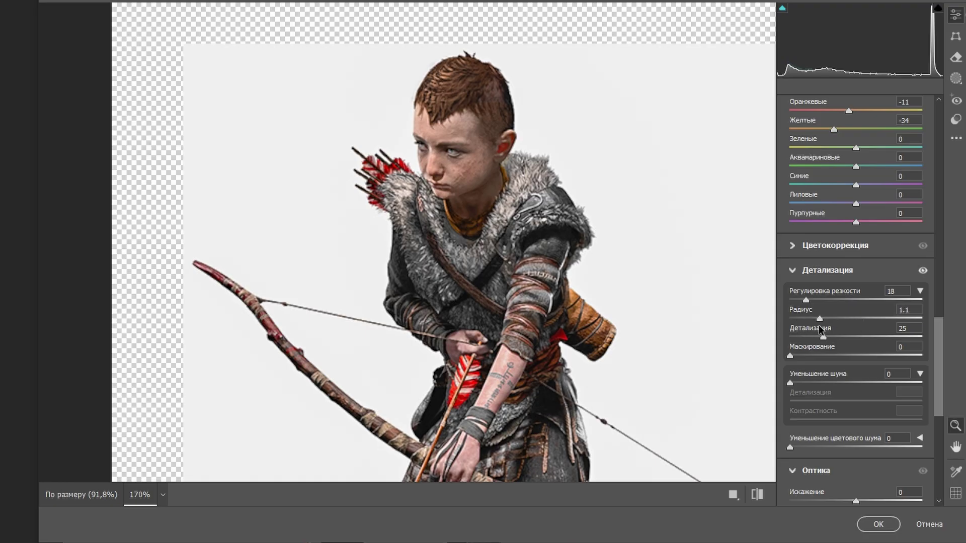
{"action": "scroll", "coordinate": [796, 311], "scroll_direction": "down", "scroll_amount": 4}
{"action": "scroll", "coordinate": [796, 226], "scroll_direction": "down", "scroll_amount": 2}
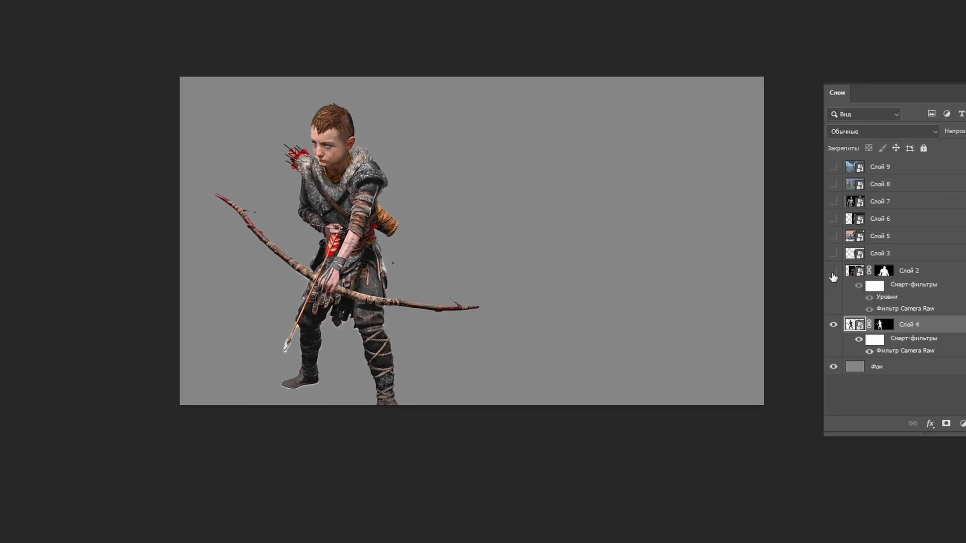
{"action": "left_click", "coordinate": [832, 271]}
Open the Camera Raw Filter for Слой 7 and centre the preview on Baldur.
{"action": "key", "text": "ctrl+t"}
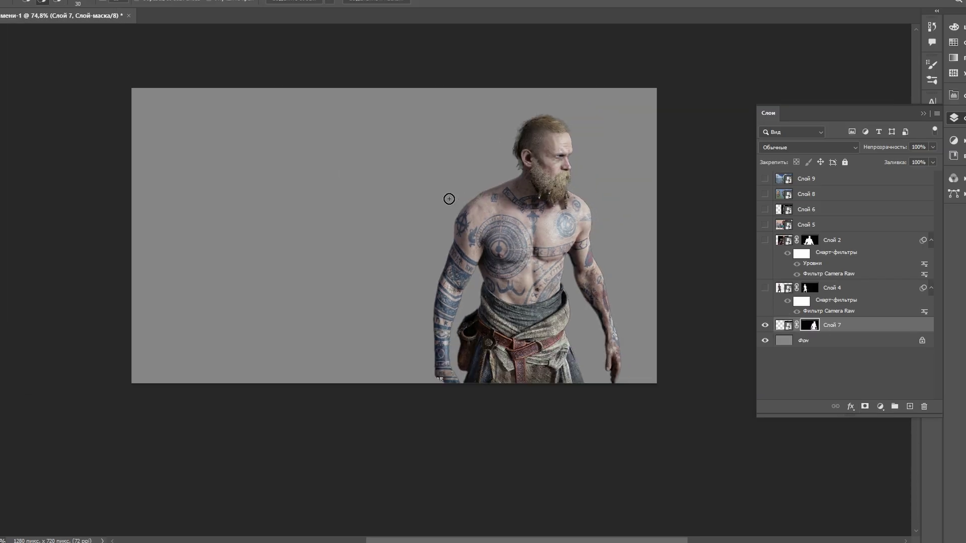
{"action": "left_click", "coordinate": [194, 1]}
{"action": "left_click", "coordinate": [236, 68]}
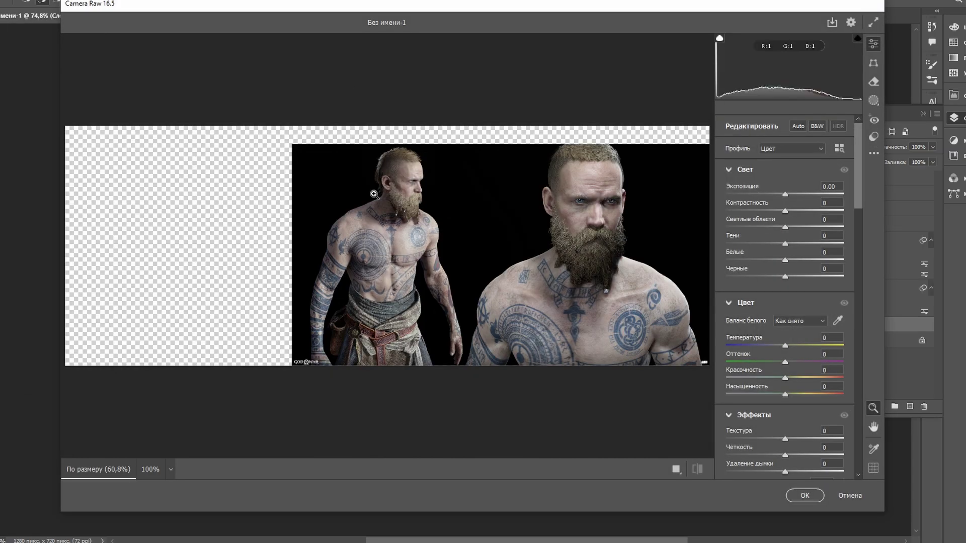
{"action": "left_click_drag", "start_coordinate": [486, 183], "coordinate": [454, 188]}
Set Baldur's Светлые -64, Тени +32 and Черные +44.
{"action": "mouse_move", "coordinate": [784, 227]}
{"action": "left_mouse_down"}
{"action": "mouse_move", "coordinate": [748, 227]}
{"action": "mouse_move", "coordinate": [803, 243]}
{"action": "mouse_move", "coordinate": [788, 260]}
{"action": "left_mouse_up"}
{"action": "left_click_drag", "start_coordinate": [785, 277], "coordinate": [809, 276]}
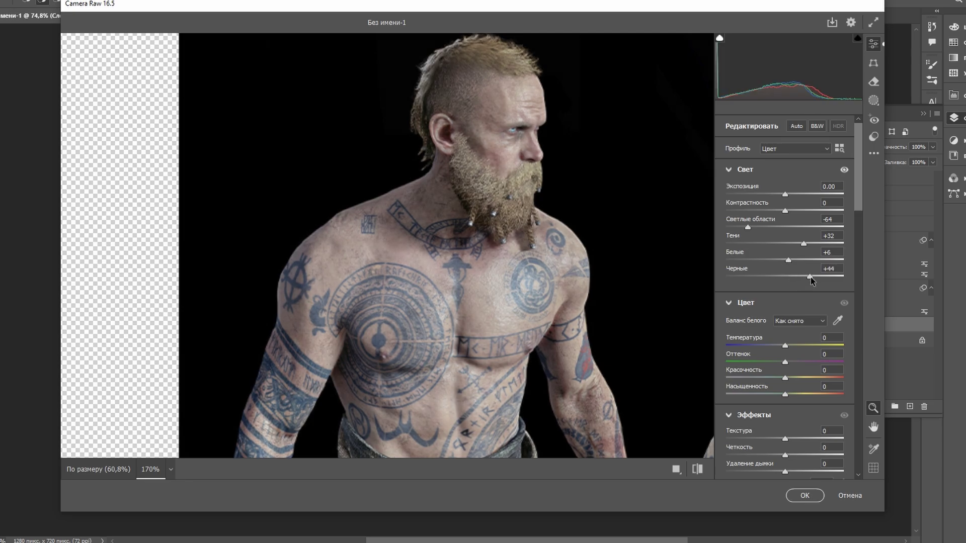
{"action": "scroll", "coordinate": [804, 283], "scroll_direction": "down", "scroll_amount": 5}
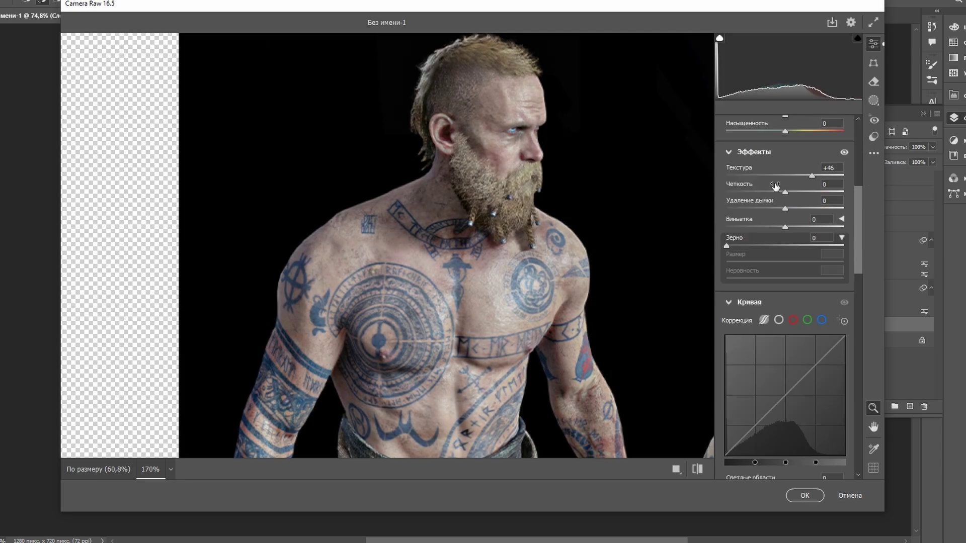
{"action": "scroll", "coordinate": [774, 176], "scroll_direction": "down", "scroll_amount": 5}
Desaturate Baldur's blue, purple and magenta tones and rebalance his colour saturation.
{"action": "left_click", "coordinate": [772, 150]}
{"action": "left_click_drag", "start_coordinate": [785, 261], "coordinate": [724, 260]}
{"action": "left_click_drag", "start_coordinate": [785, 293], "coordinate": [724, 294]}
{"action": "mouse_move", "coordinate": [785, 277]}
{"action": "left_mouse_down"}
{"action": "mouse_move", "coordinate": [725, 276]}
{"action": "mouse_move", "coordinate": [833, 261]}
{"action": "left_mouse_up"}
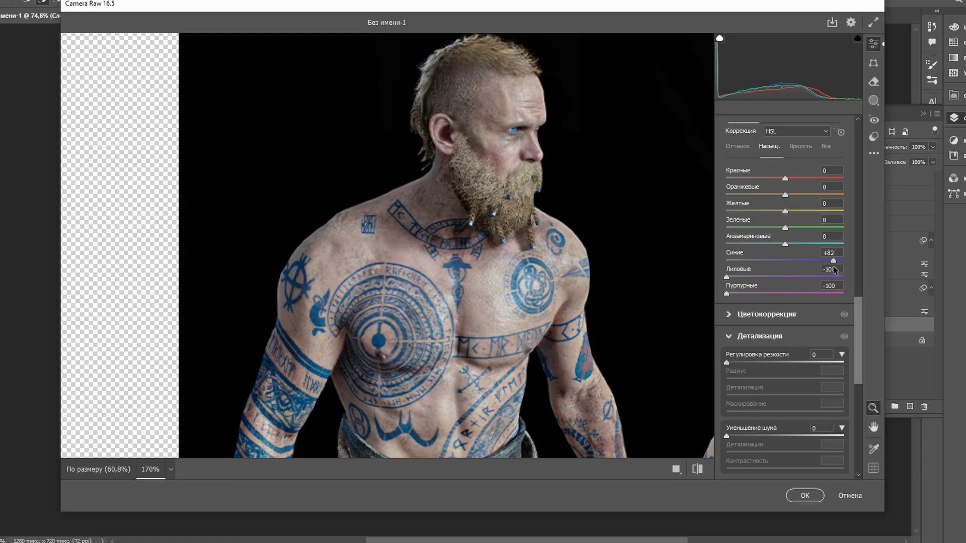
{"action": "left_click_drag", "start_coordinate": [785, 211], "coordinate": [829, 210]}
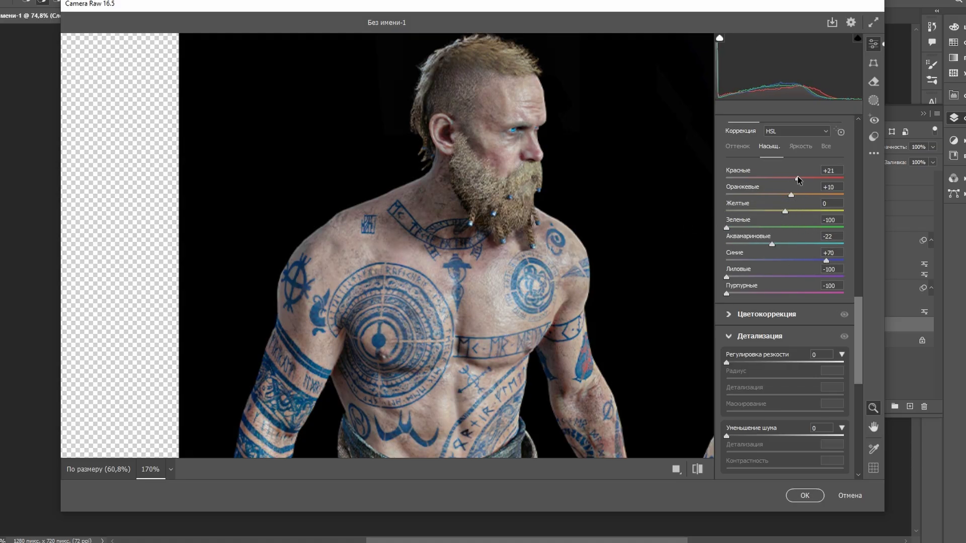
Shift the orange hue of Baldur's skin and strengthen the blue primary calibration.
{"action": "left_click", "coordinate": [736, 147]}
{"action": "left_click_drag", "start_coordinate": [785, 195], "coordinate": [765, 195]}
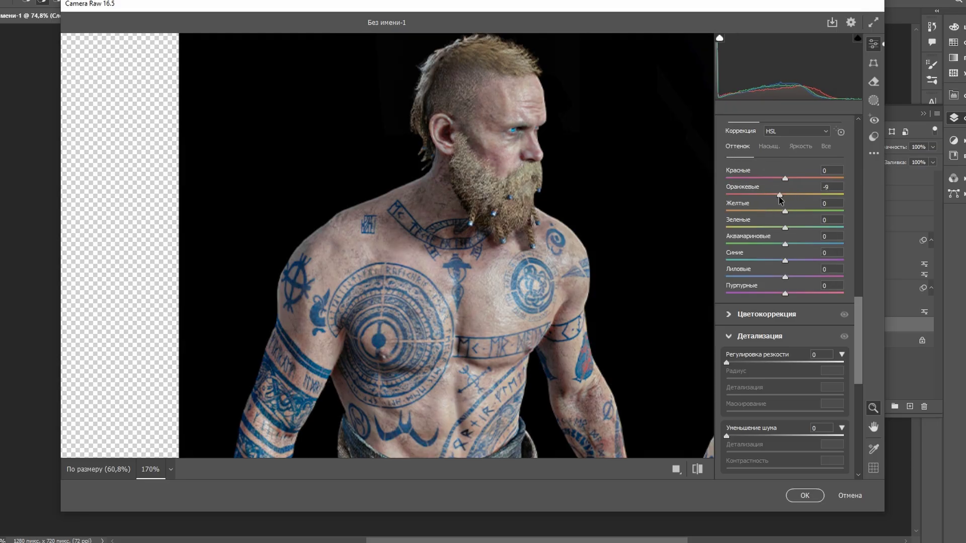
{"action": "scroll", "coordinate": [780, 199], "scroll_direction": "down", "scroll_amount": 5}
{"action": "scroll", "coordinate": [779, 252], "scroll_direction": "down", "scroll_amount": 5}
{"action": "mouse_move", "coordinate": [784, 469]}
{"action": "left_mouse_down"}
{"action": "mouse_move", "coordinate": [811, 469]}
{"action": "mouse_move", "coordinate": [781, 453]}
{"action": "left_mouse_up"}
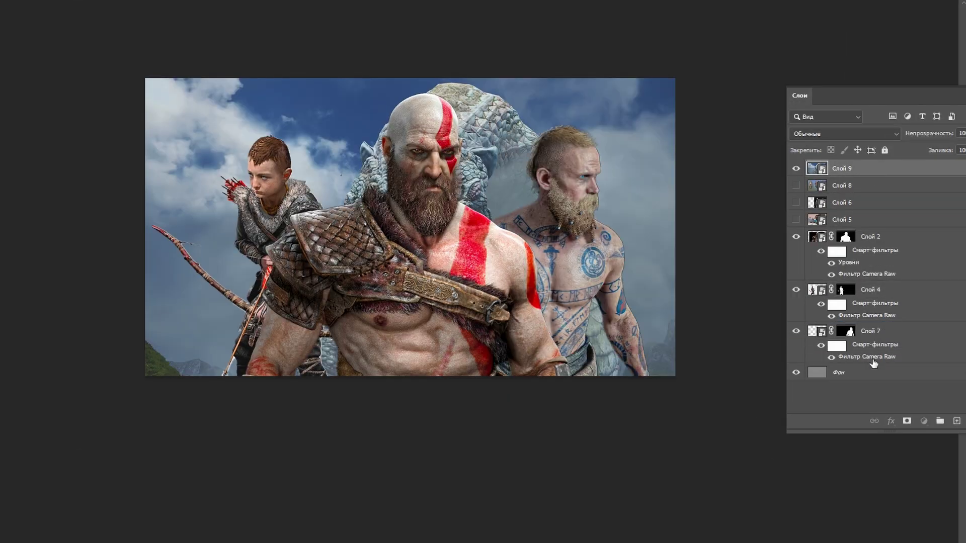
Move the serpent layer below Baldur, shrink it and place it upper left.
{"action": "left_click_drag", "start_coordinate": [873, 363], "coordinate": [874, 365]}
{"action": "key", "text": "ctrl+t"}
{"action": "left_click_drag", "start_coordinate": [468, 142], "coordinate": [334, 125]}
{"action": "left_click_drag", "start_coordinate": [418, 291], "coordinate": [483, 226]}
{"action": "key", "text": "Return"}
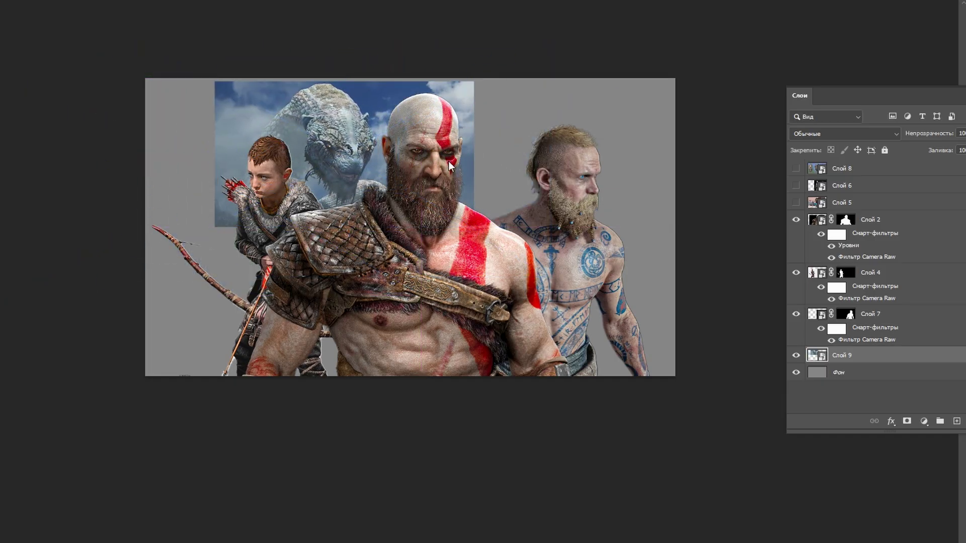
{"action": "left_click", "coordinate": [901, 219]}
Start and confirm free transforms on the serpent and Atreus layers without changes.
{"action": "key", "text": "ctrl+t"}
{"action": "key", "text": "Return"}
{"action": "left_click", "coordinate": [882, 357]}
{"action": "key", "text": "ctrl+t"}
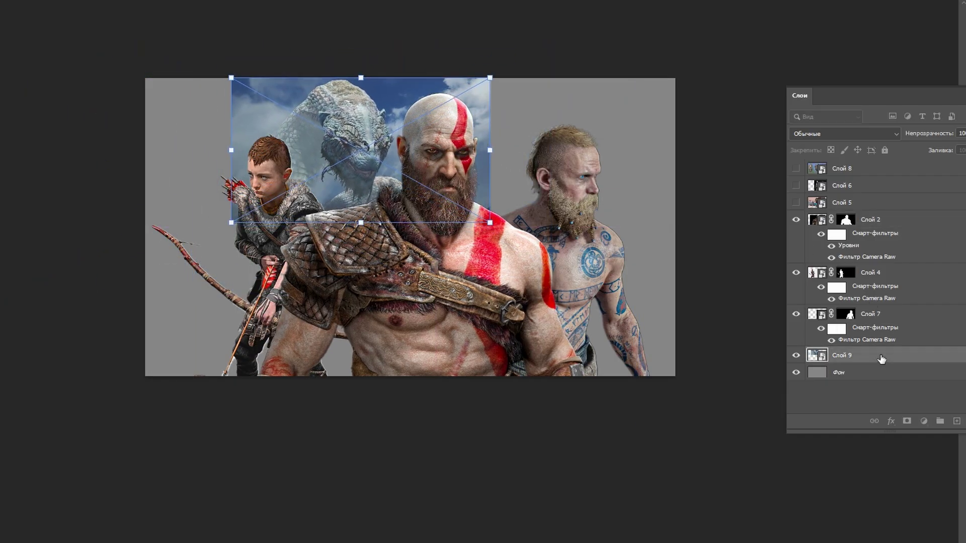
{"action": "key", "text": "Return"}
{"action": "left_click", "coordinate": [908, 274]}
{"action": "key", "text": "ctrl+t"}
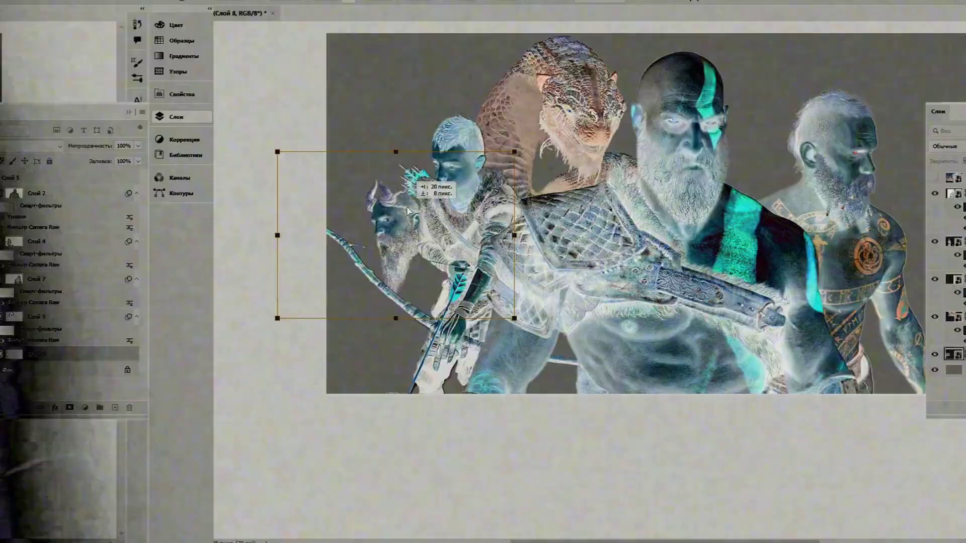
Hide the old bearded man layer and select the serpent with the three character layers.
{"action": "scroll", "coordinate": [417, 194], "scroll_direction": "down", "scroll_amount": 2}
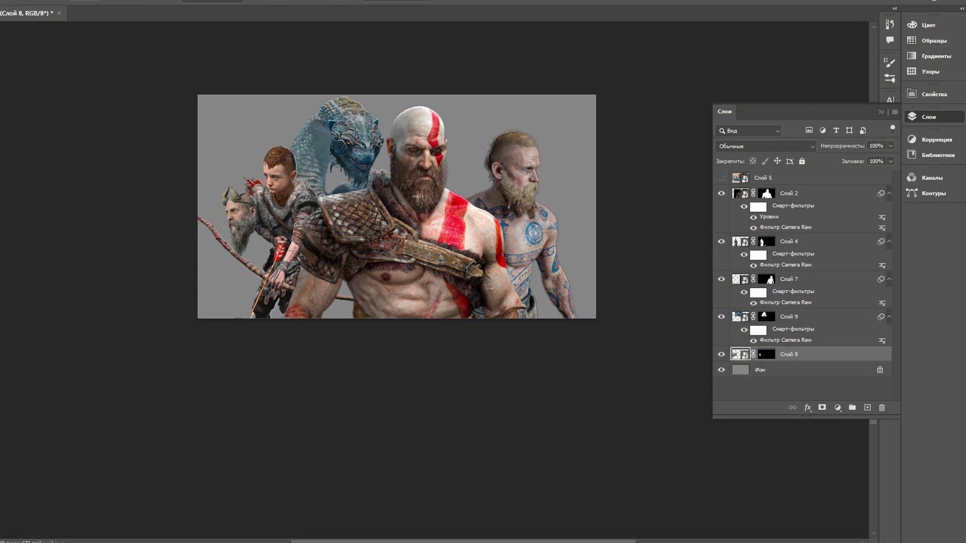
{"action": "scroll", "coordinate": [404, 191], "scroll_direction": "down", "scroll_amount": 2}
{"action": "left_click", "coordinate": [722, 354]}
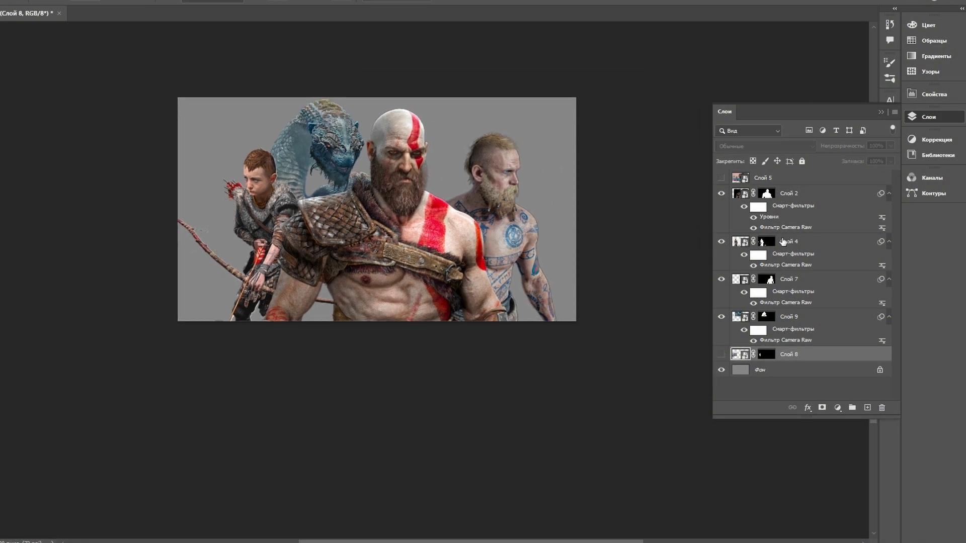
{"action": "left_click", "coordinate": [795, 318]}
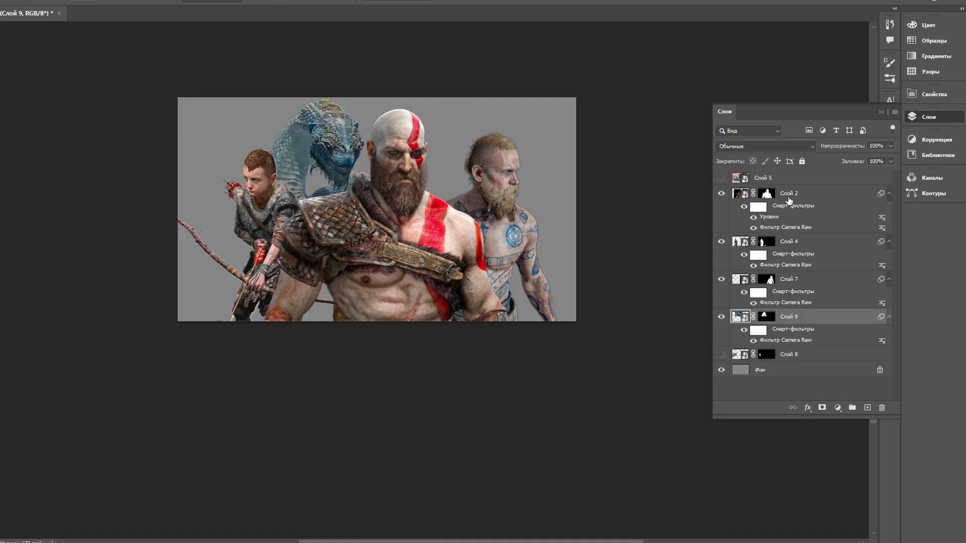
{"action": "left_click", "coordinate": [789, 198], "text": "shift"}
{"action": "scroll", "coordinate": [431, 214], "scroll_direction": "down", "scroll_amount": 1}
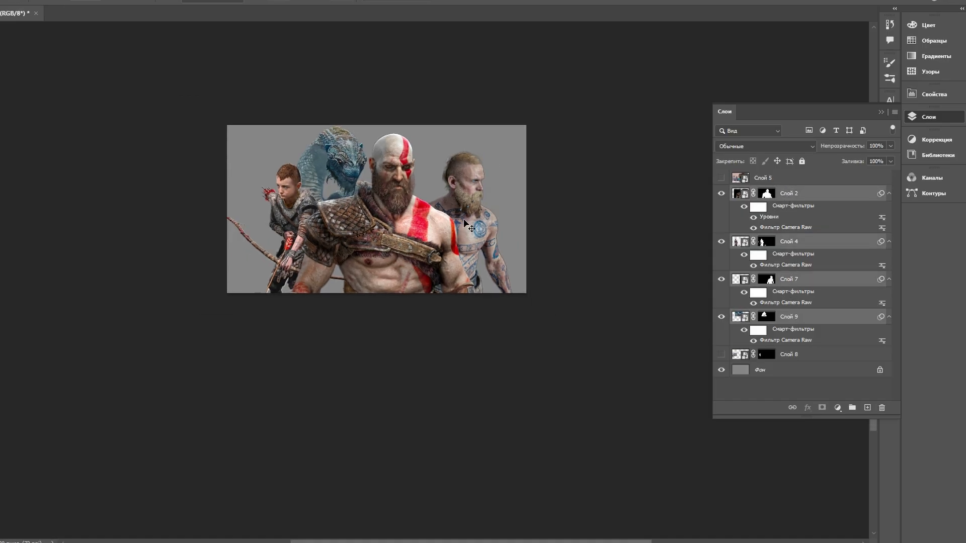
Enlarge all four selected figures together, accepting the smart filter warning.
{"action": "key", "text": "ctrl+t"}
{"action": "left_click", "coordinate": [476, 209]}
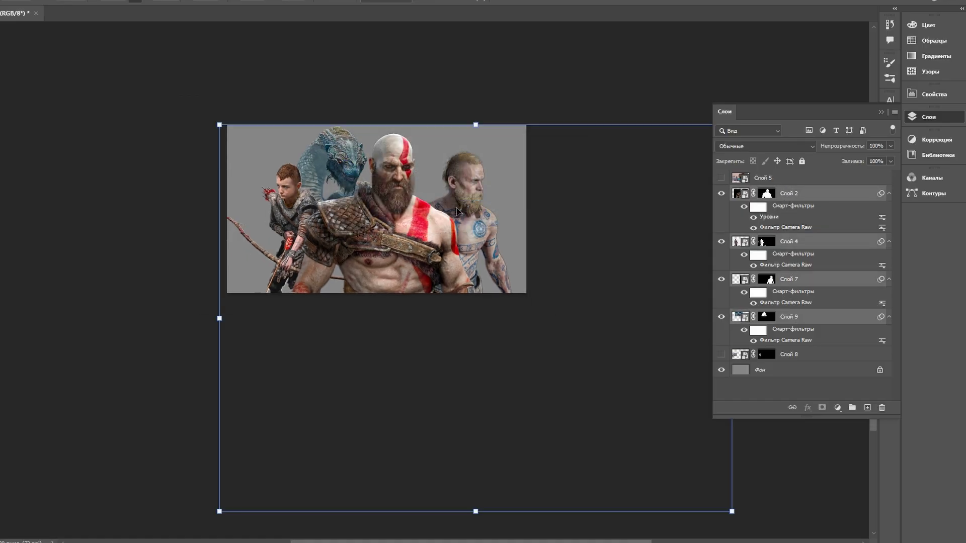
{"action": "scroll", "coordinate": [457, 212], "scroll_direction": "down", "scroll_amount": 1}
{"action": "scroll", "coordinate": [438, 179], "scroll_direction": "down", "scroll_amount": 1}
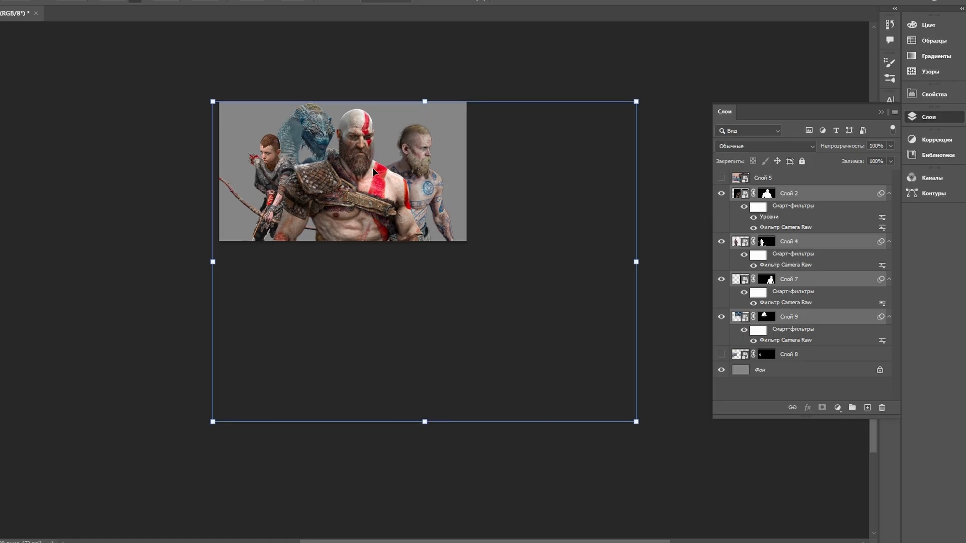
{"action": "left_click_drag", "start_coordinate": [637, 424], "coordinate": [722, 484]}
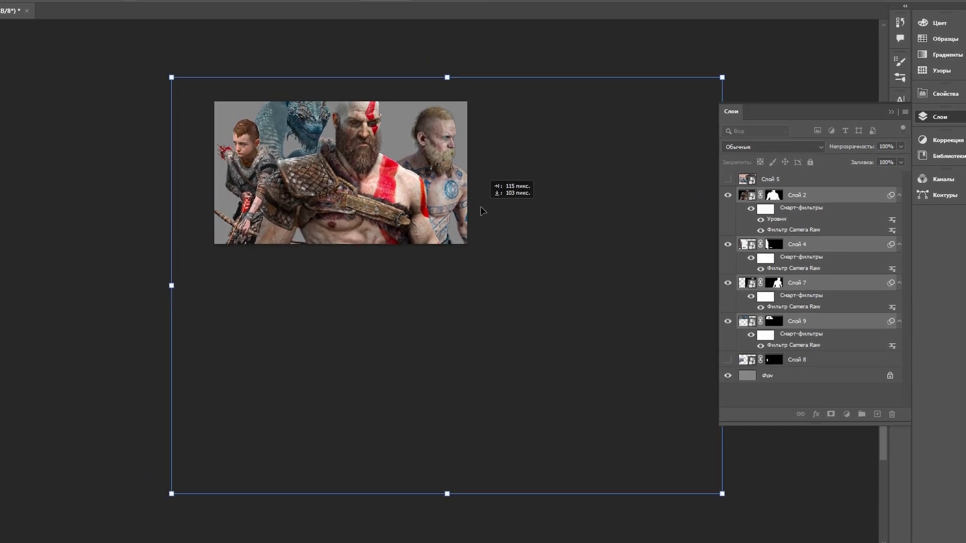
{"action": "scroll", "coordinate": [402, 179], "scroll_direction": "up", "scroll_amount": 2}
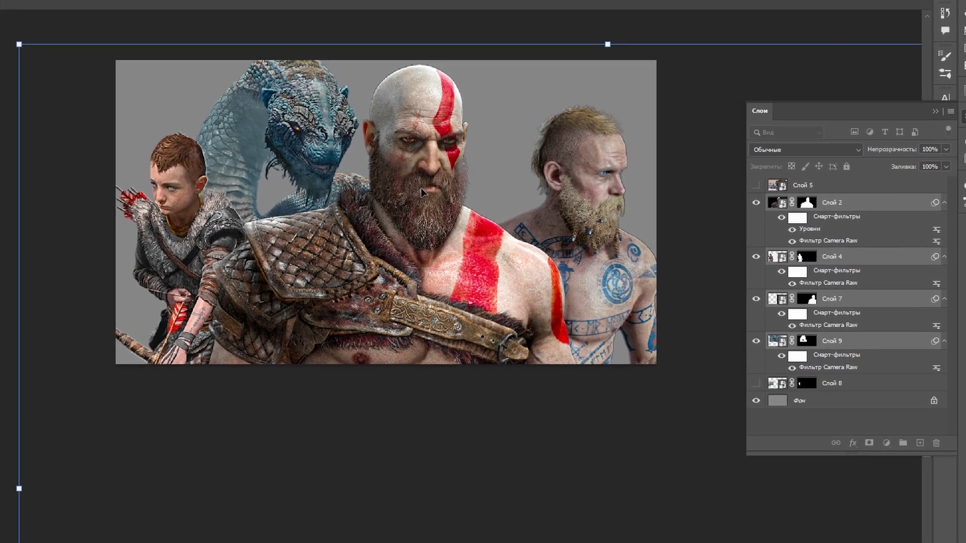
{"action": "scroll", "coordinate": [245, 174], "scroll_direction": "down", "scroll_amount": 2}
{"action": "scroll", "coordinate": [306, 155], "scroll_direction": "up", "scroll_amount": 2}
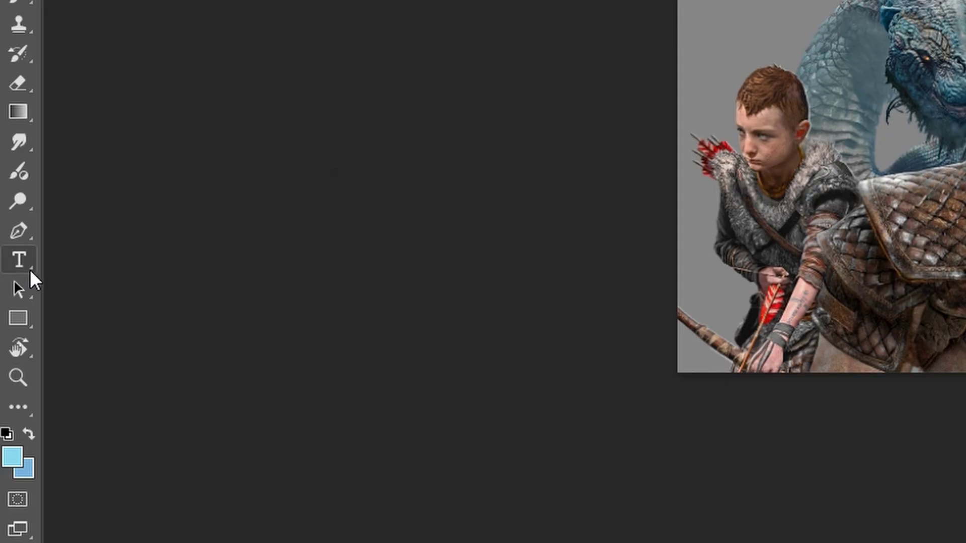
Write ПРЕВЬЮ in the GodOfWar font, stretch it wider and shift it left.
{"action": "left_click", "coordinate": [25, 262]}
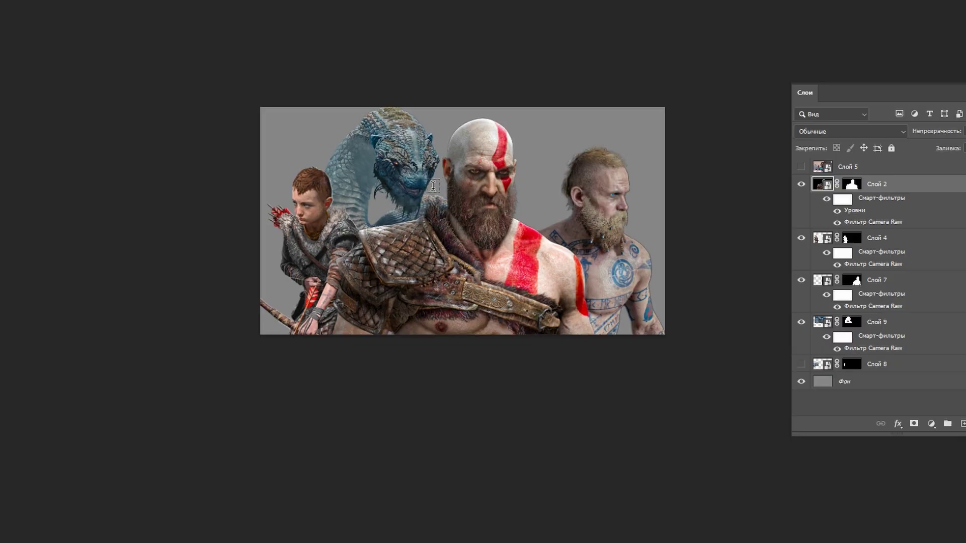
{"action": "type", "text": "ПР"}
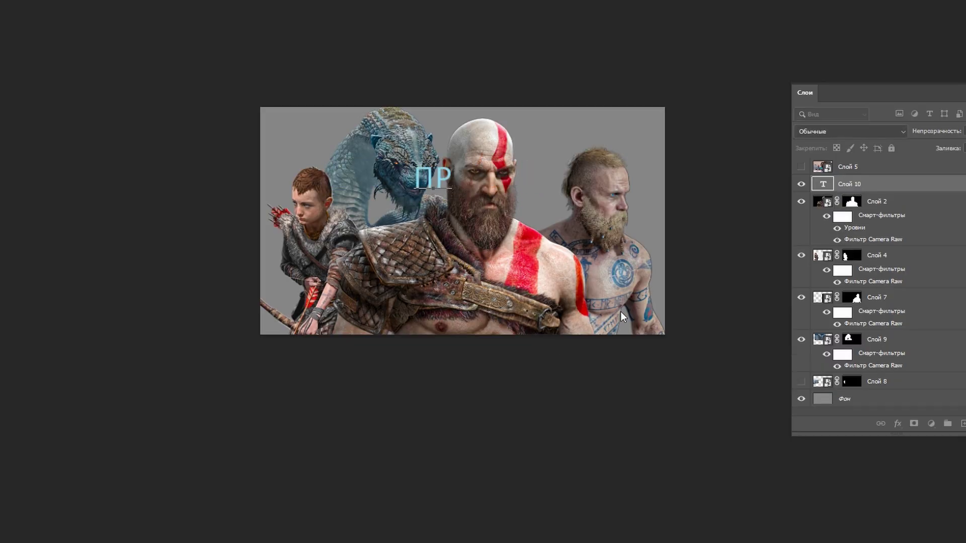
{"action": "type", "text": "ЕВЬЮ"}
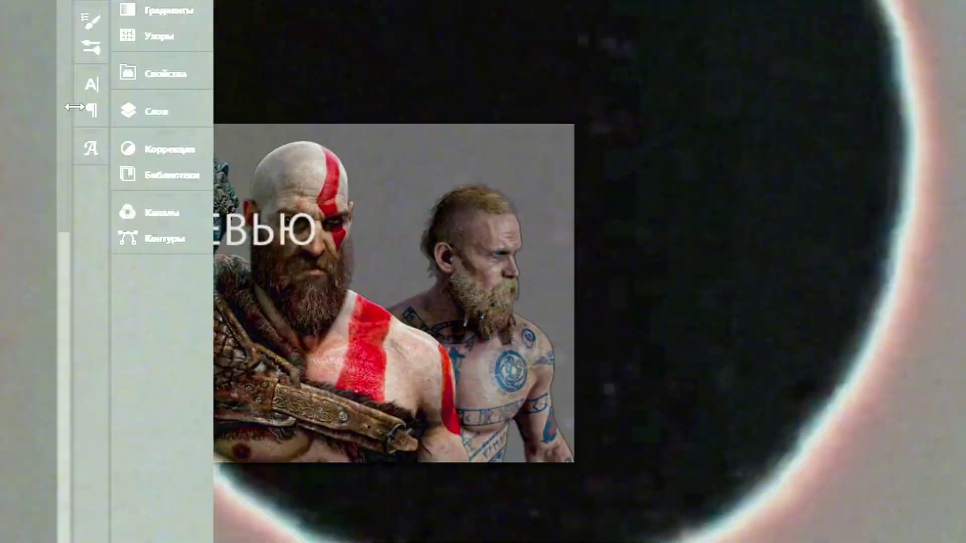
{"action": "left_click", "coordinate": [838, 84]}
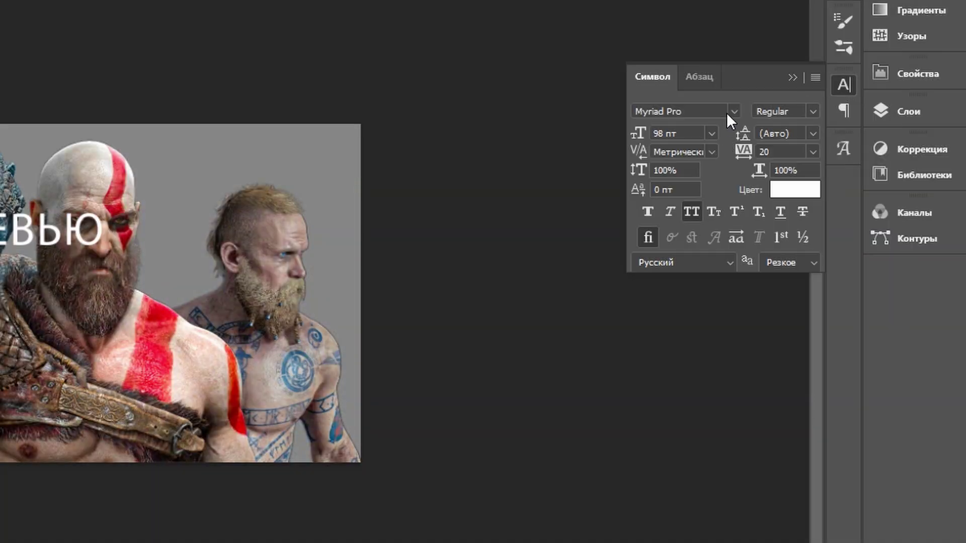
{"action": "left_click", "coordinate": [732, 111]}
{"action": "left_click", "coordinate": [649, 460]}
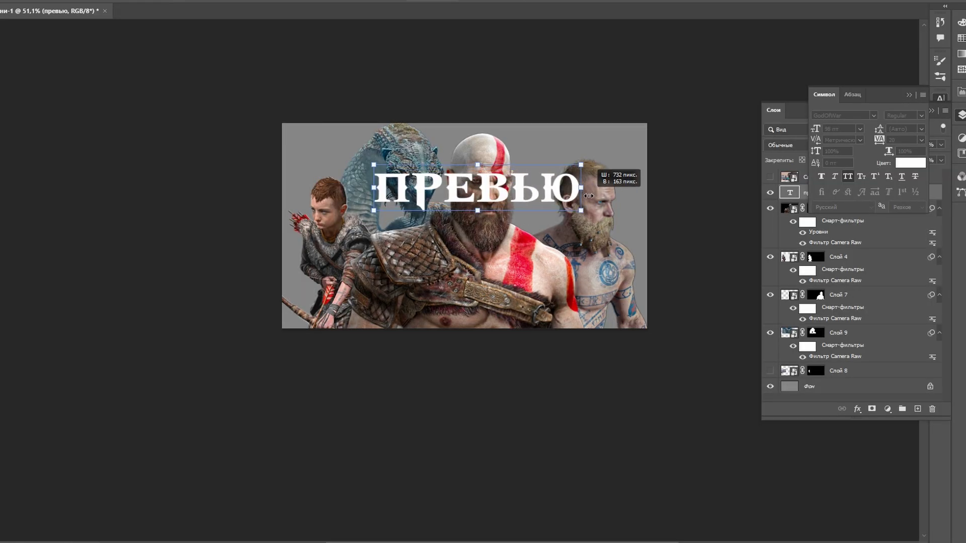
{"action": "left_click_drag", "start_coordinate": [573, 195], "coordinate": [601, 194]}
{"action": "mouse_move", "coordinate": [511, 193]}
{"action": "left_mouse_down"}
{"action": "mouse_move", "coordinate": [486, 194]}
{"action": "mouse_move", "coordinate": [483, 259]}
{"action": "left_mouse_up"}
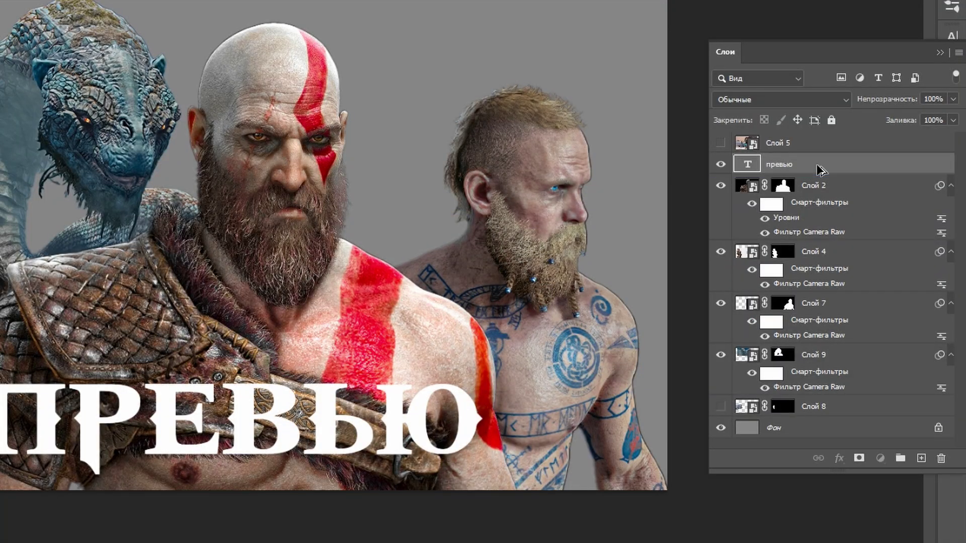
Duplicate the title as a smaller КАК СДЕЛАТЬ line nudged just above ПРЕВЬЮ.
{"action": "left_click_drag", "start_coordinate": [817, 166], "coordinate": [788, 185]}
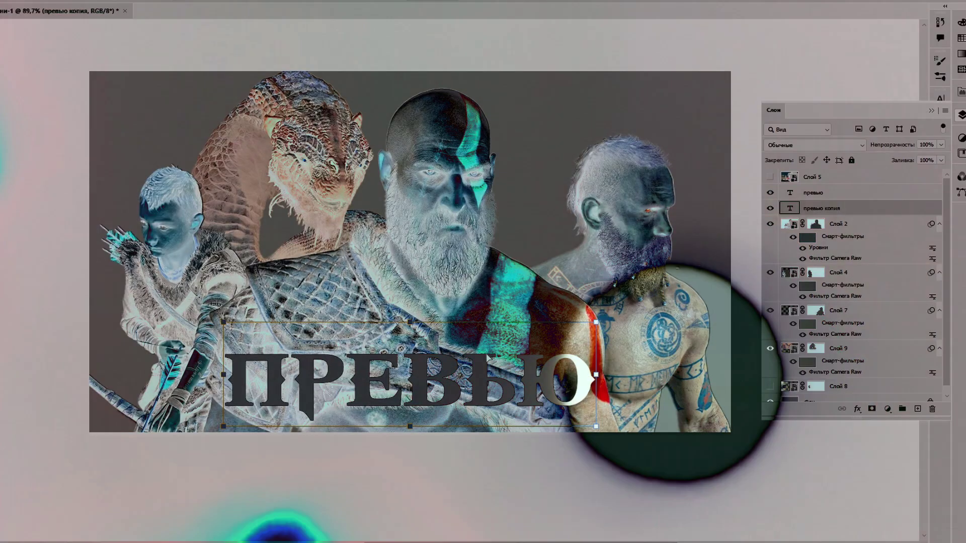
{"action": "left_click_drag", "start_coordinate": [482, 242], "coordinate": [483, 296]}
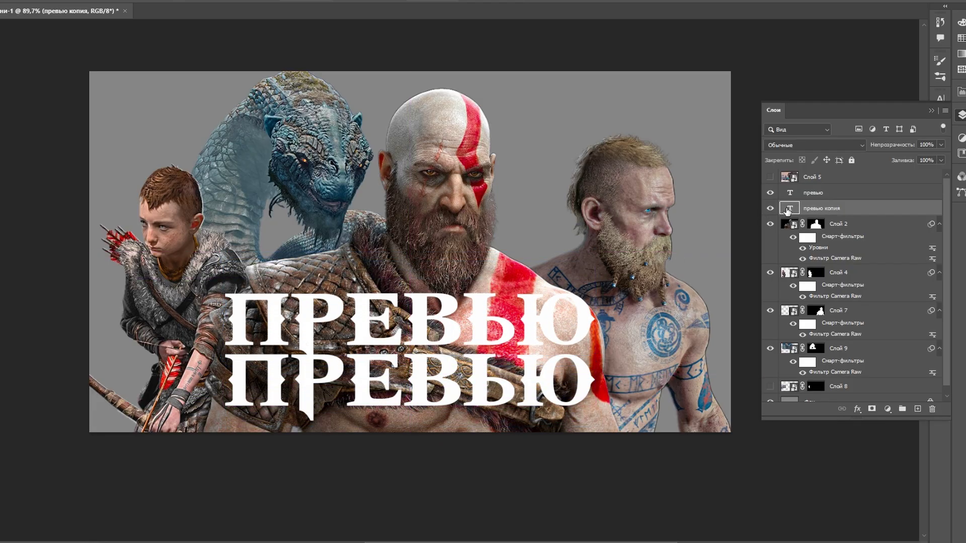
{"action": "double_click", "coordinate": [787, 210]}
{"action": "type", "text": "как"}
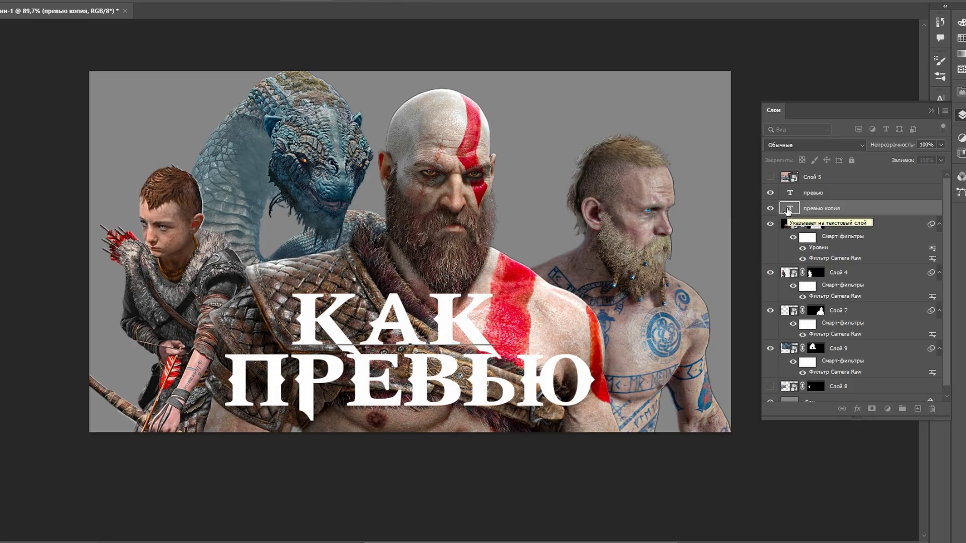
{"action": "type", "text": " сделать"}
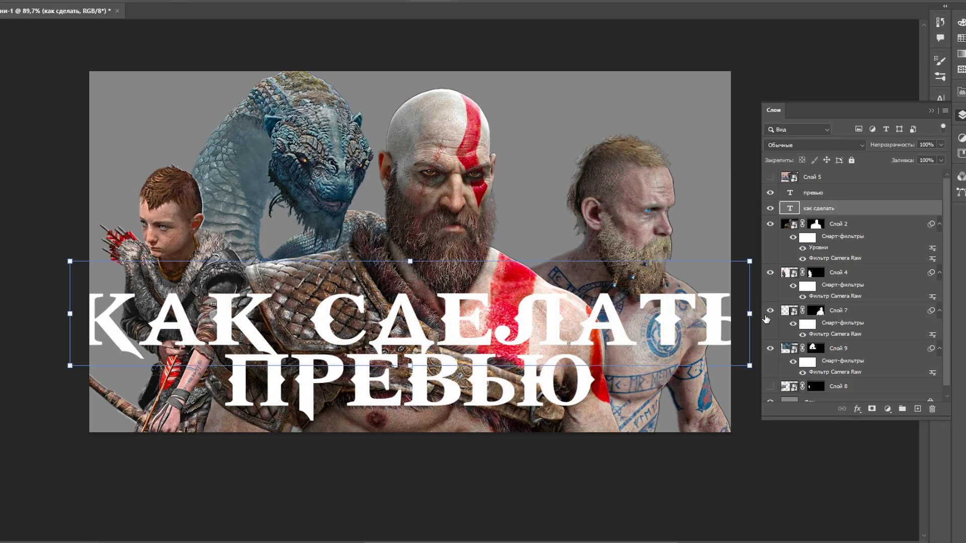
{"action": "left_click_drag", "start_coordinate": [750, 313], "coordinate": [569, 332]}
{"action": "key", "text": "shift+Down"}
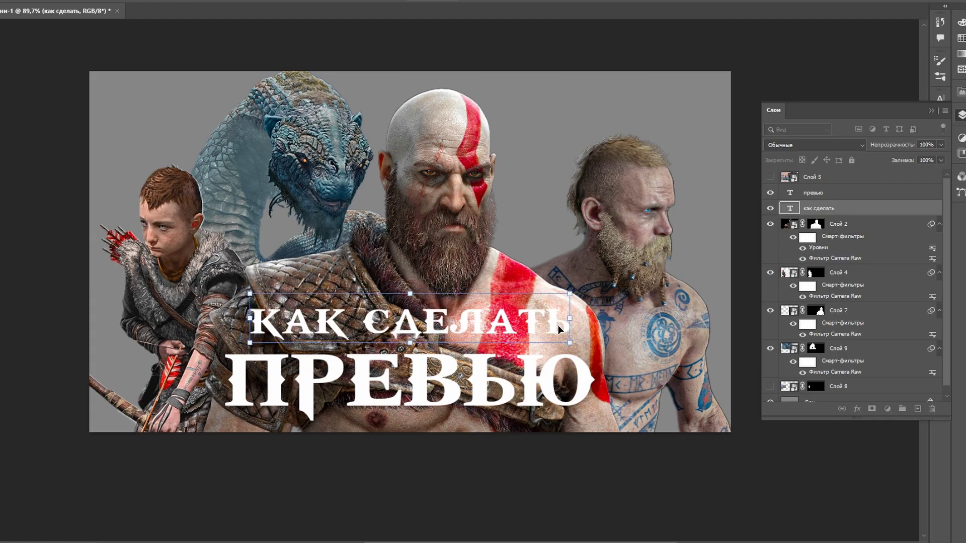
{"action": "key", "text": "shift+Down"}
{"action": "key", "text": "shift+Down"}
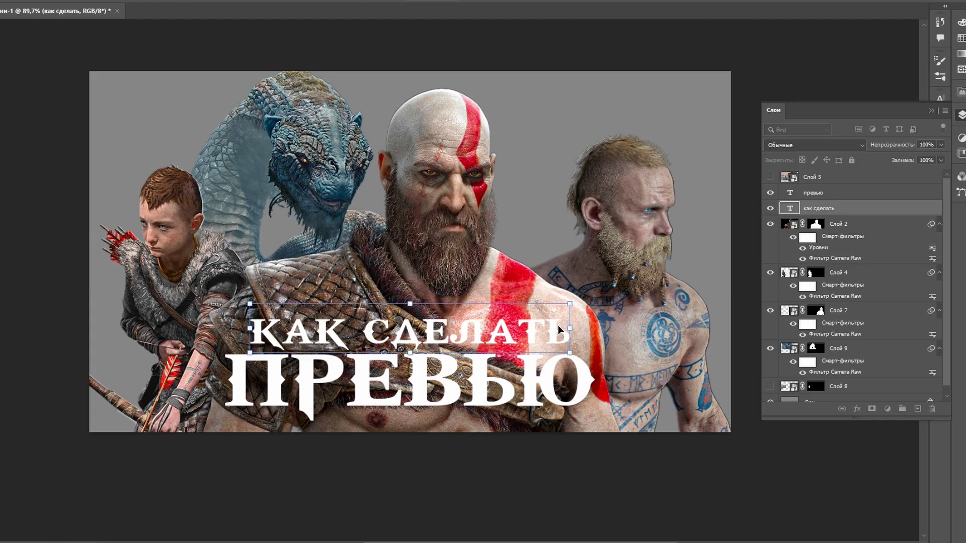
{"action": "key", "text": "Down"}
{"action": "key", "text": "Down"}
{"action": "key", "text": "Down"}
{"action": "key", "text": "Down"}
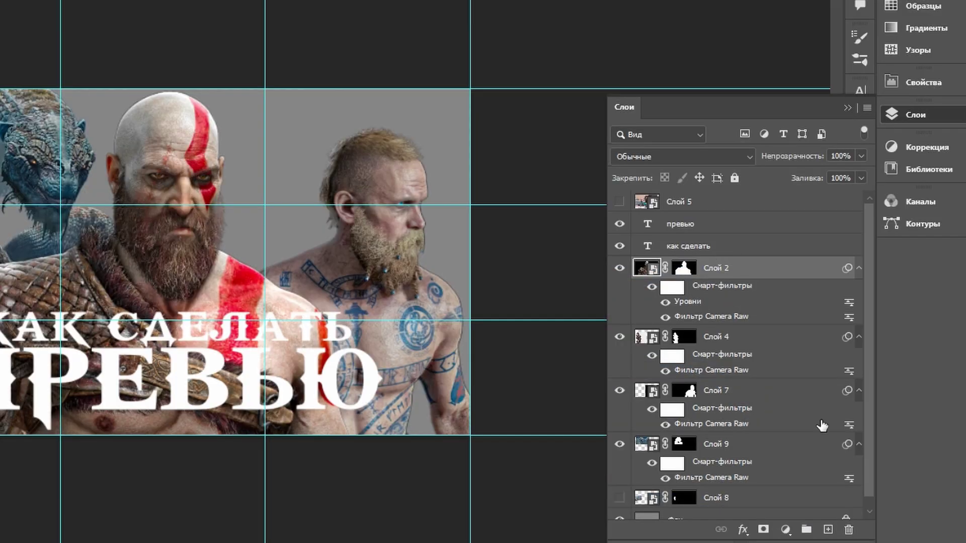
Add an Exposure adjustment at -2.55 with an inverted black mask, ready for brushing.
{"action": "left_click", "coordinate": [785, 530]}
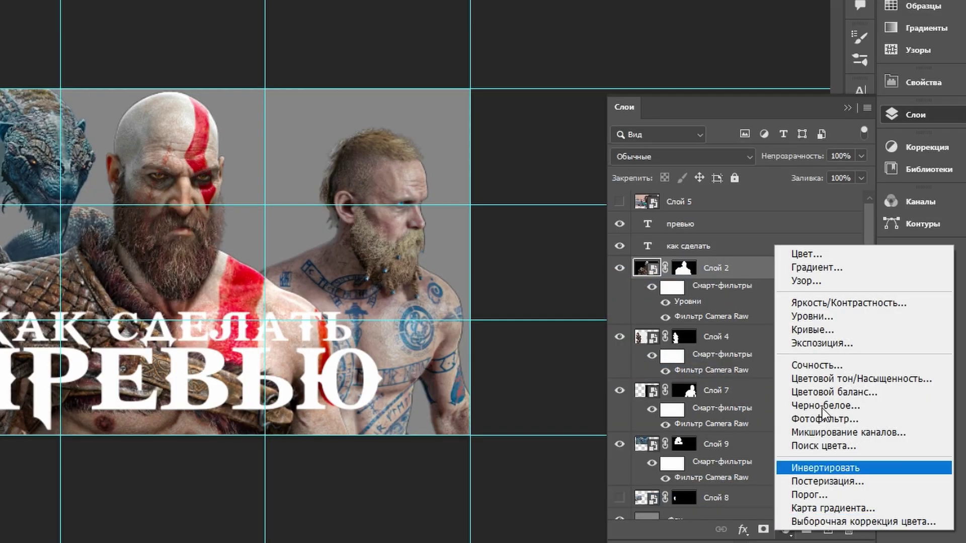
{"action": "left_click", "coordinate": [839, 347]}
{"action": "left_click_drag", "start_coordinate": [729, 167], "coordinate": [683, 167]}
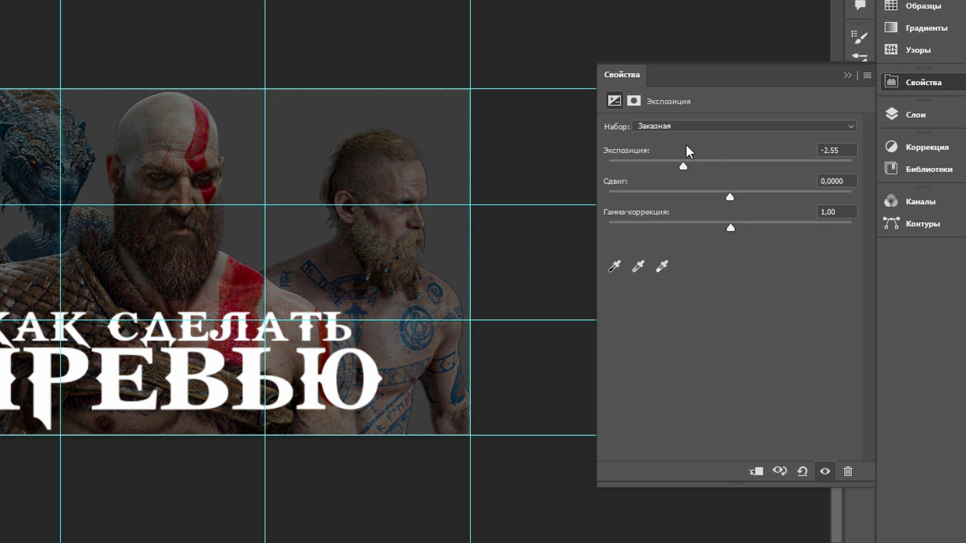
{"action": "left_click", "coordinate": [634, 101]}
{"action": "left_click", "coordinate": [760, 312]}
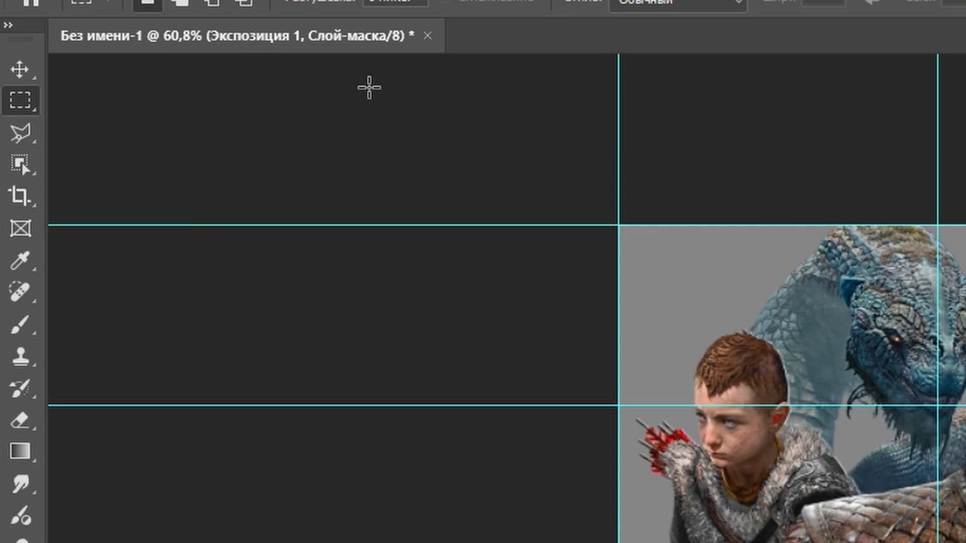
{"action": "left_click", "coordinate": [28, 326]}
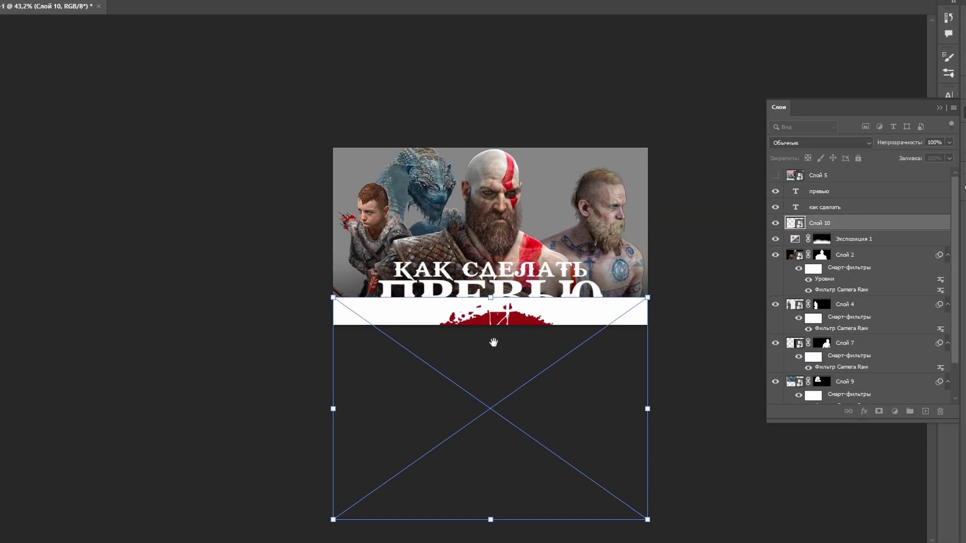
Move the placed red ring logo up, shrink it and commit.
{"action": "left_click_drag", "start_coordinate": [498, 375], "coordinate": [497, 192]}
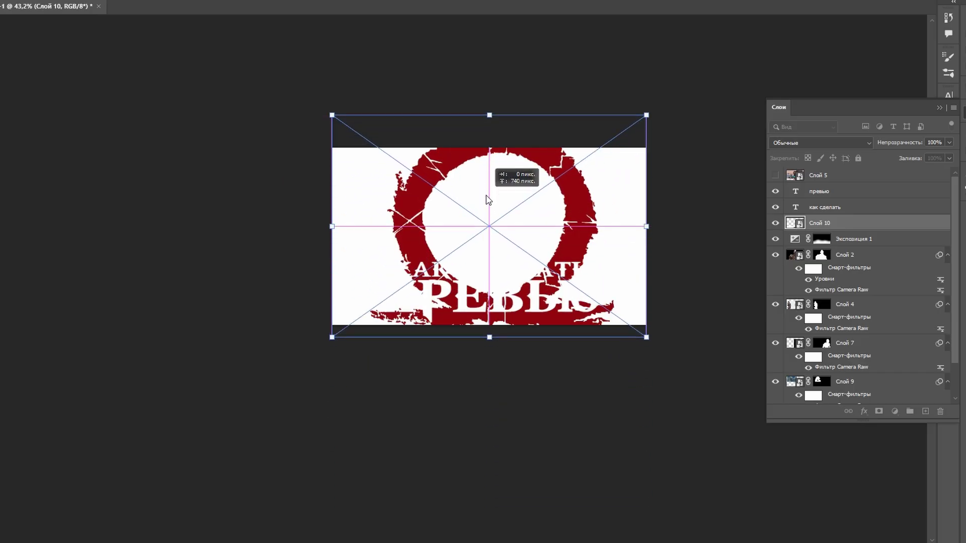
{"action": "left_click_drag", "start_coordinate": [647, 225], "coordinate": [588, 225]}
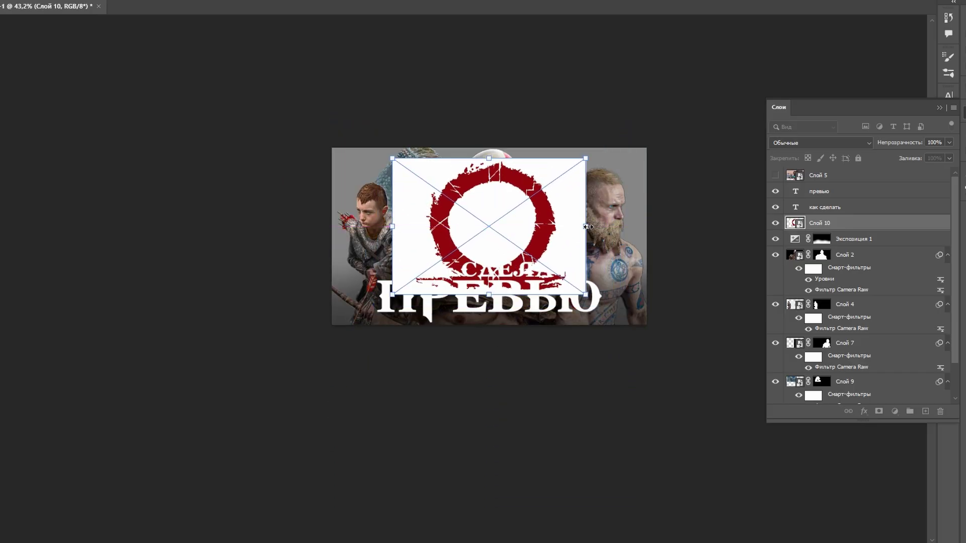
{"action": "key", "text": "Return"}
{"action": "scroll", "coordinate": [575, 222], "scroll_direction": "up", "scroll_amount": 3}
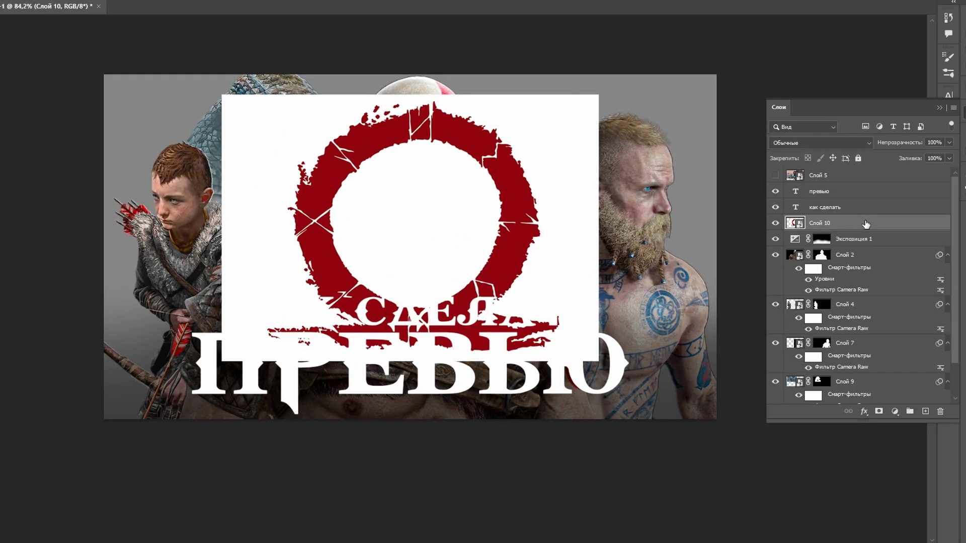
Blend out the logo's white background and convert the layer to a smart object.
{"action": "double_click", "coordinate": [866, 224]}
{"action": "left_click_drag", "start_coordinate": [835, 386], "coordinate": [373, 371]}
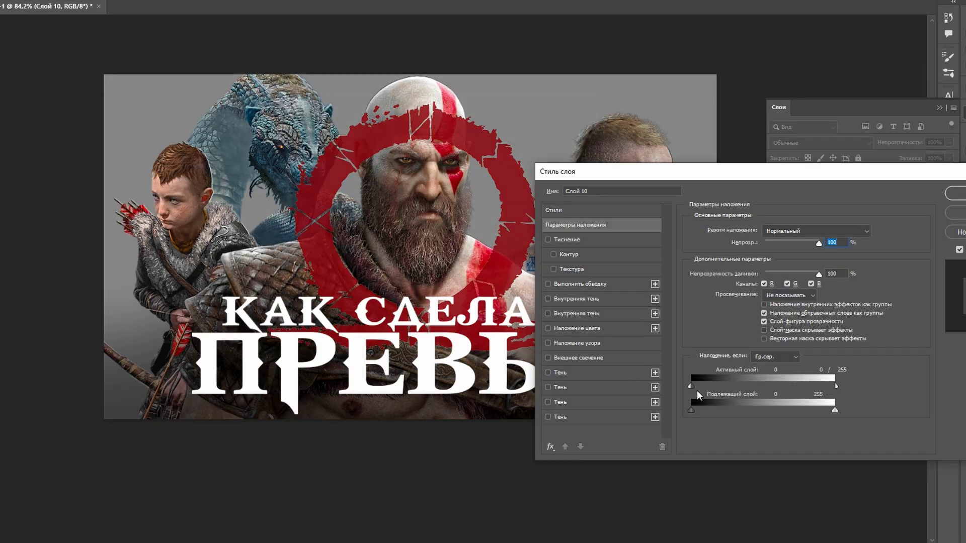
{"action": "mouse_move", "coordinate": [689, 387]}
{"action": "left_mouse_down"}
{"action": "mouse_move", "coordinate": [731, 387]}
{"action": "mouse_move", "coordinate": [677, 387]}
{"action": "mouse_move", "coordinate": [785, 385]}
{"action": "left_mouse_up"}
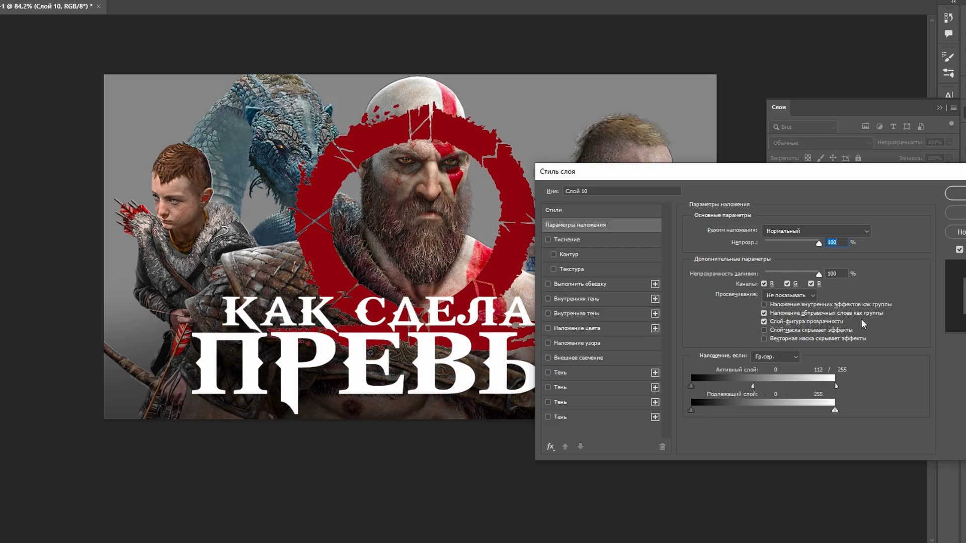
{"action": "key", "text": "Return"}
{"action": "right_click", "coordinate": [840, 222]}
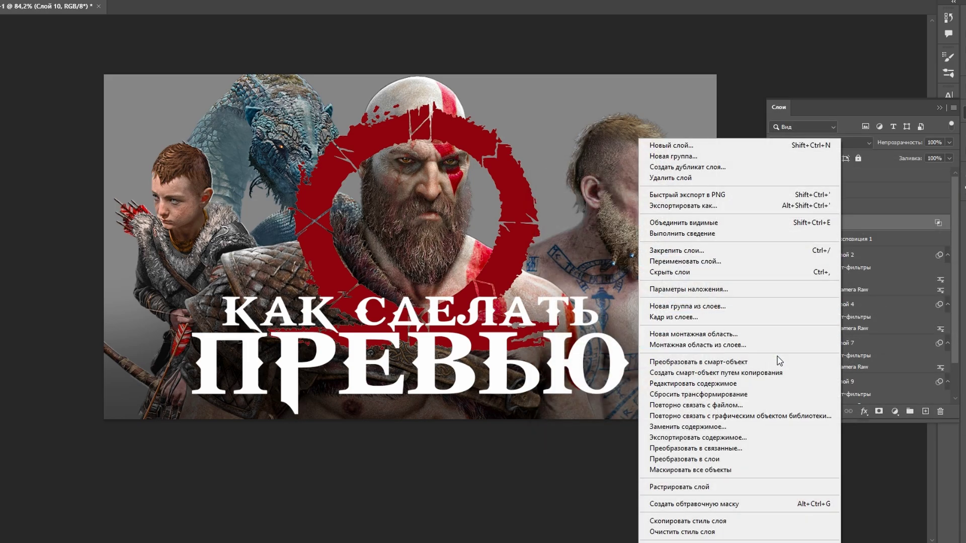
{"action": "left_click", "coordinate": [760, 362]}
{"action": "scroll", "coordinate": [572, 219], "scroll_direction": "down", "scroll_amount": 3}
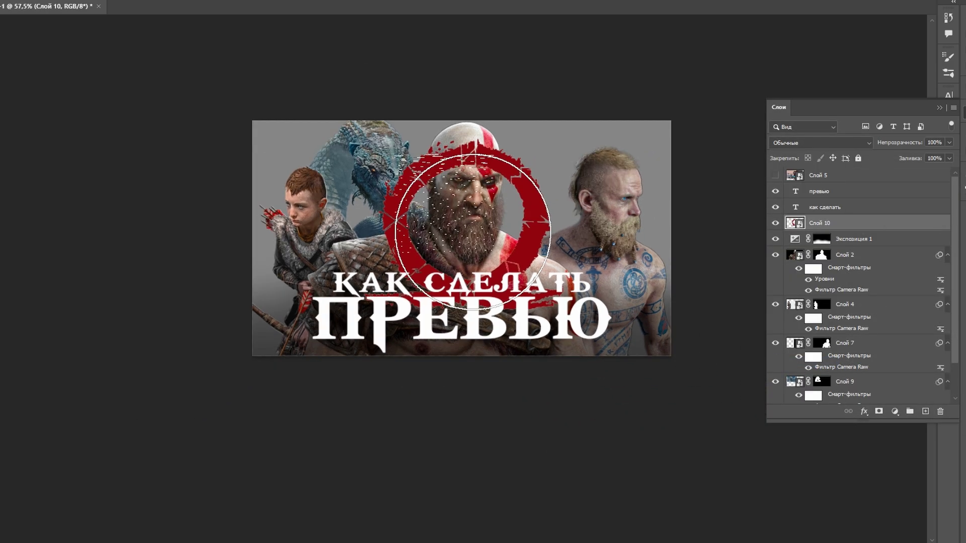
Move the red ring behind the characters and enlarge it around Kratos.
{"action": "key", "text": "ctrl+t"}
{"action": "mouse_move", "coordinate": [477, 234]}
{"action": "left_mouse_down"}
{"action": "mouse_move", "coordinate": [478, 310]}
{"action": "mouse_move", "coordinate": [481, 241]}
{"action": "left_mouse_up"}
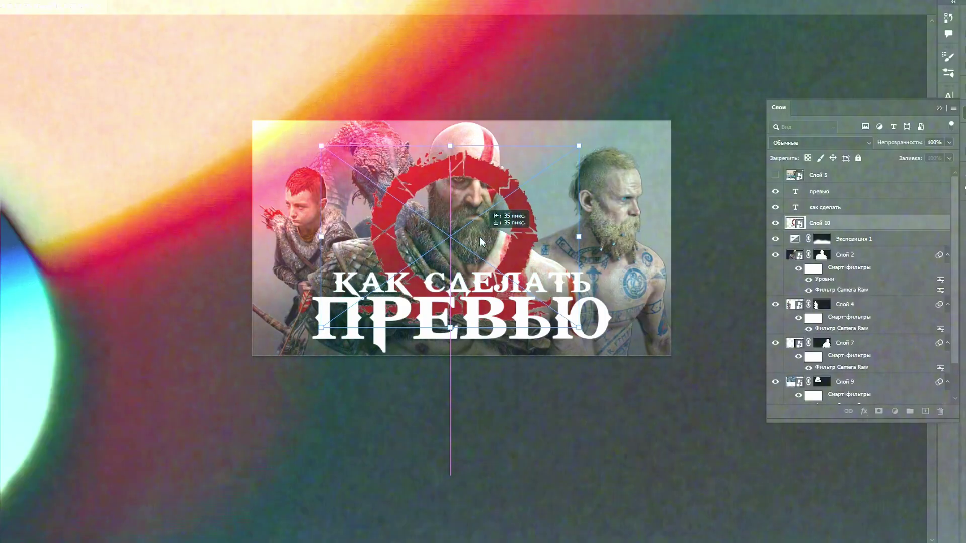
{"action": "key", "text": "ctrl+["}
{"action": "key", "text": "ctrl+["}
{"action": "left_click_drag", "start_coordinate": [265, 162], "coordinate": [535, 255]}
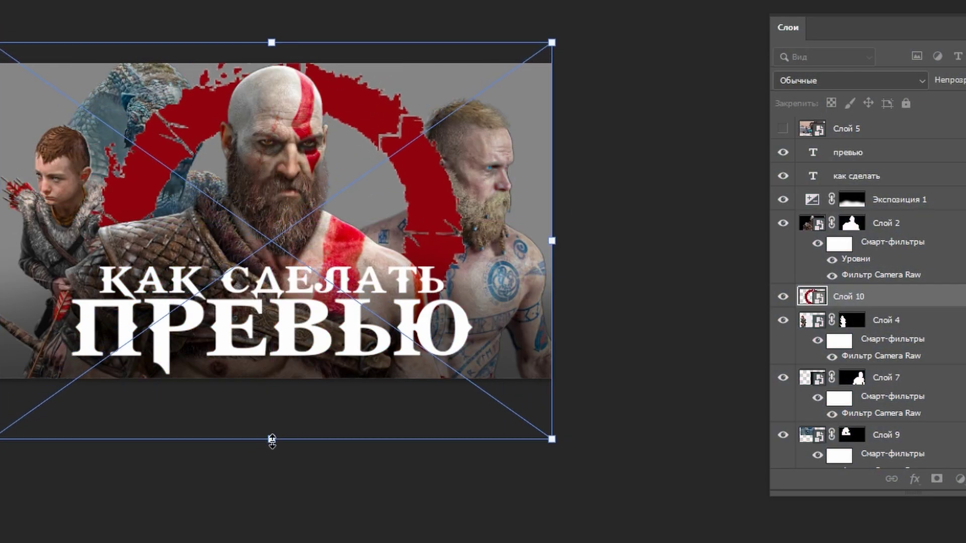
{"action": "left_click_drag", "start_coordinate": [271, 442], "coordinate": [266, 380]}
{"action": "key", "text": "Return"}
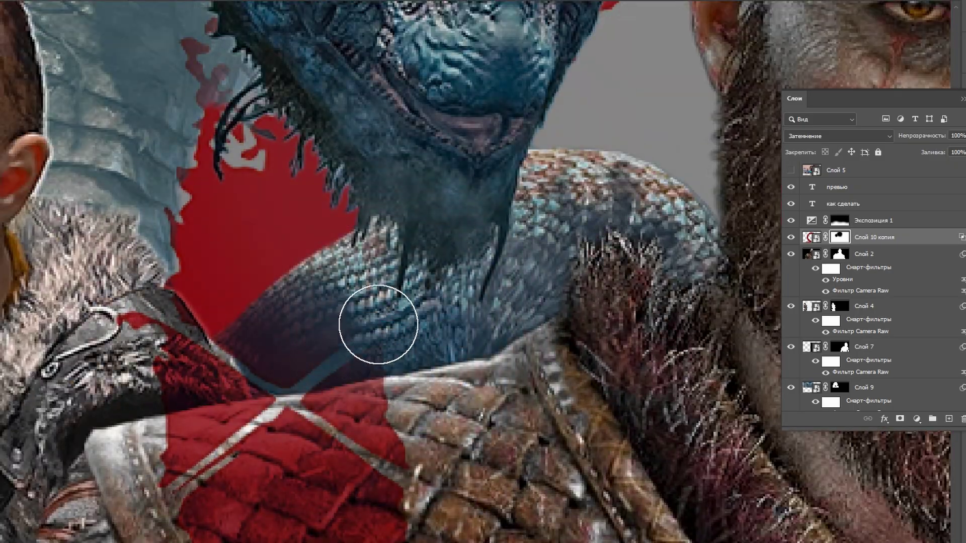
Resize the brush and mask away parts of the ring copy over the figures.
{"action": "right_click", "coordinate": [426, 240], "text": "alt"}
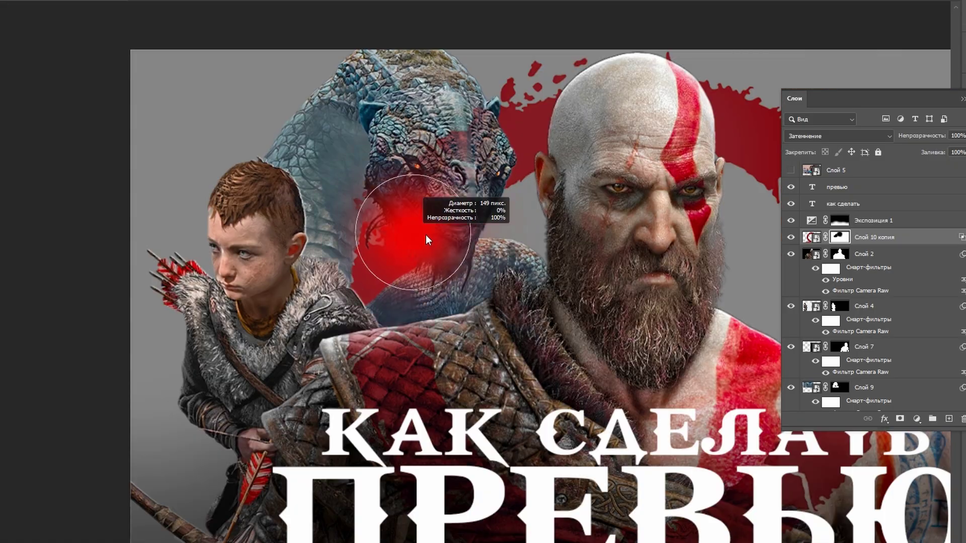
{"action": "left_click_drag", "start_coordinate": [426, 240], "coordinate": [453, 151]}
{"action": "scroll", "coordinate": [395, 194], "scroll_direction": "down", "scroll_amount": 3}
{"action": "scroll", "coordinate": [593, 281], "scroll_direction": "up", "scroll_amount": 4}
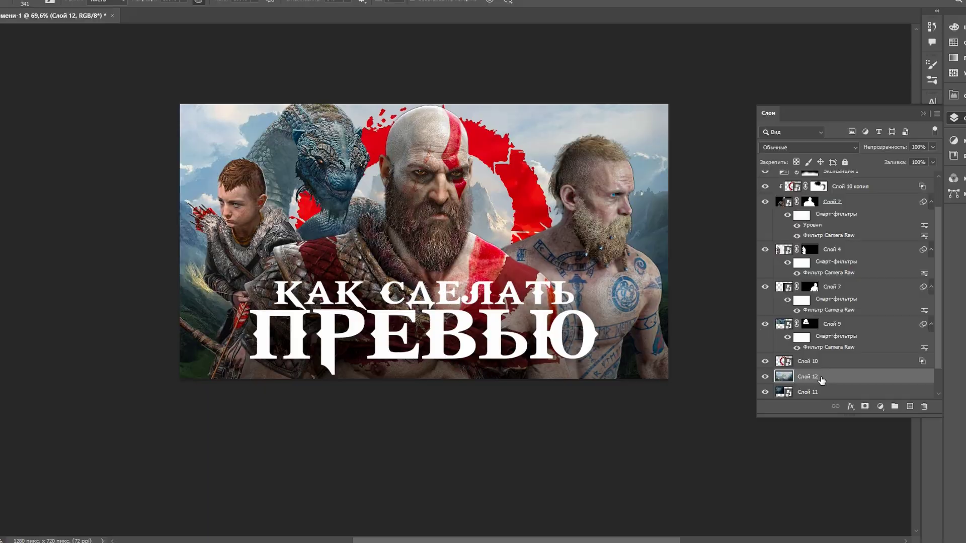
Convert the mountain layer to a smart object, resize it and move it left.
{"action": "left_click", "coordinate": [937, 112]}
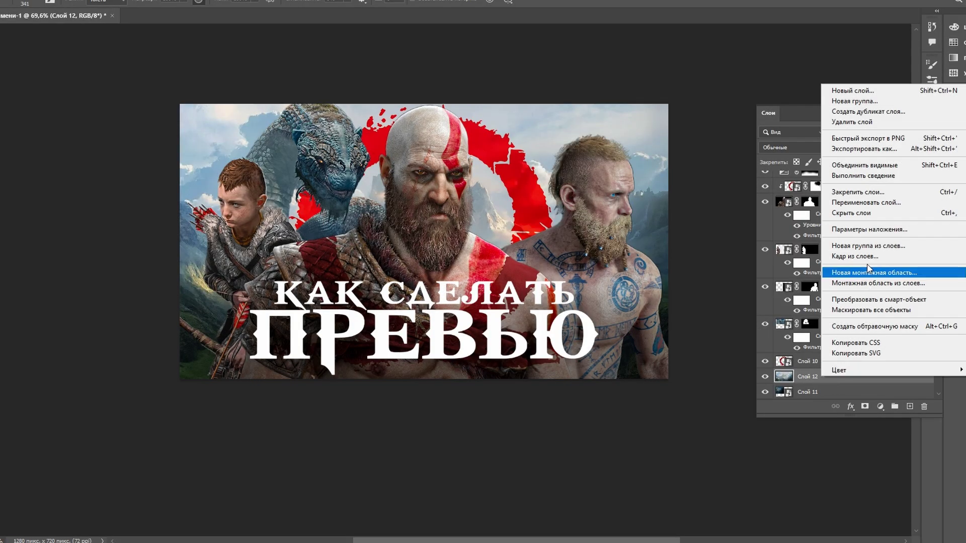
{"action": "left_click", "coordinate": [898, 301]}
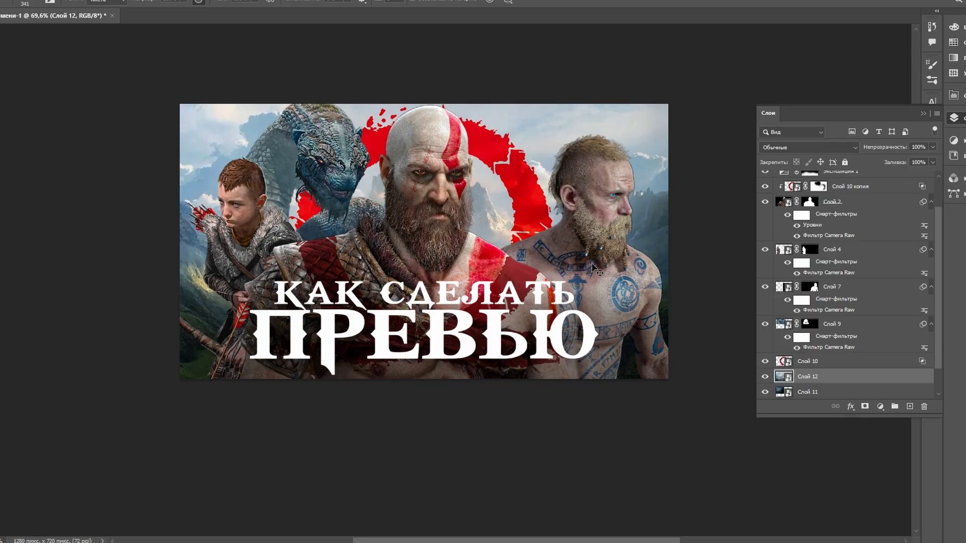
{"action": "key", "text": "ctrl+t"}
{"action": "left_click_drag", "start_coordinate": [670, 381], "coordinate": [543, 297]}
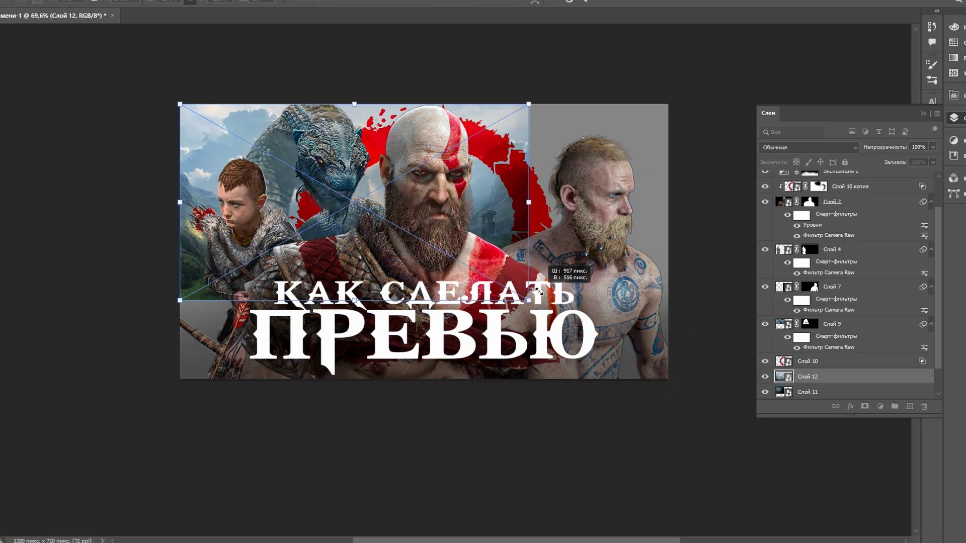
{"action": "left_click_drag", "start_coordinate": [543, 297], "coordinate": [545, 301]}
{"action": "mouse_move", "coordinate": [473, 158]}
{"action": "left_mouse_down"}
{"action": "mouse_move", "coordinate": [320, 138]}
{"action": "mouse_move", "coordinate": [409, 133]}
{"action": "left_mouse_up"}
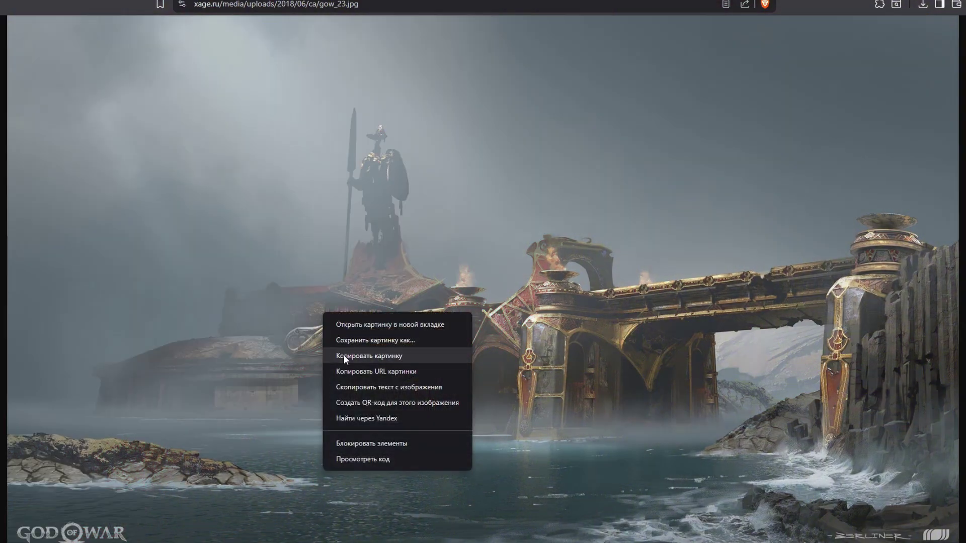
Add the stormy cloud picture as smart object Слой 13, stretched to fill the background.
{"action": "left_click", "coordinate": [345, 357]}
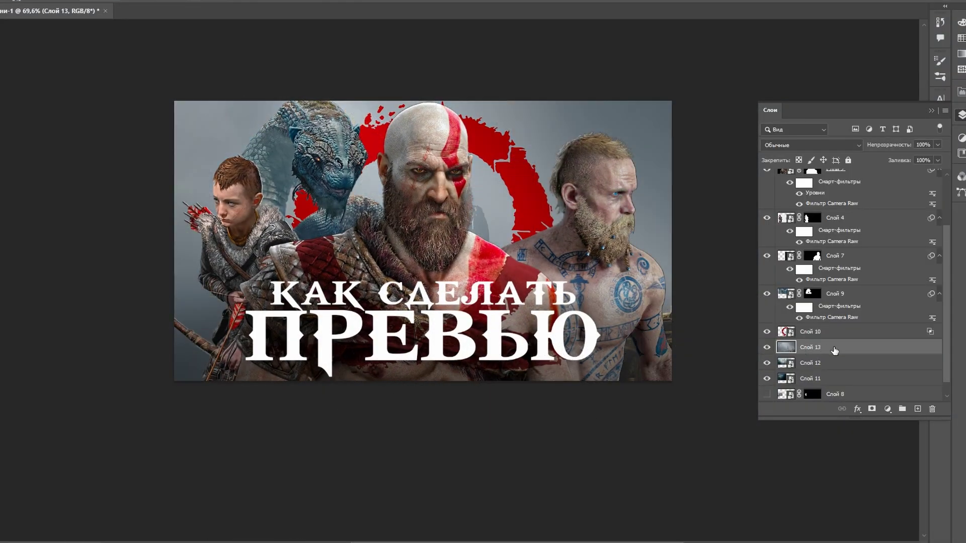
{"action": "right_click", "coordinate": [834, 350]}
{"action": "left_click", "coordinate": [875, 278]}
{"action": "key", "text": "ctrl+t"}
{"action": "left_click_drag", "start_coordinate": [546, 521], "coordinate": [557, 281]}
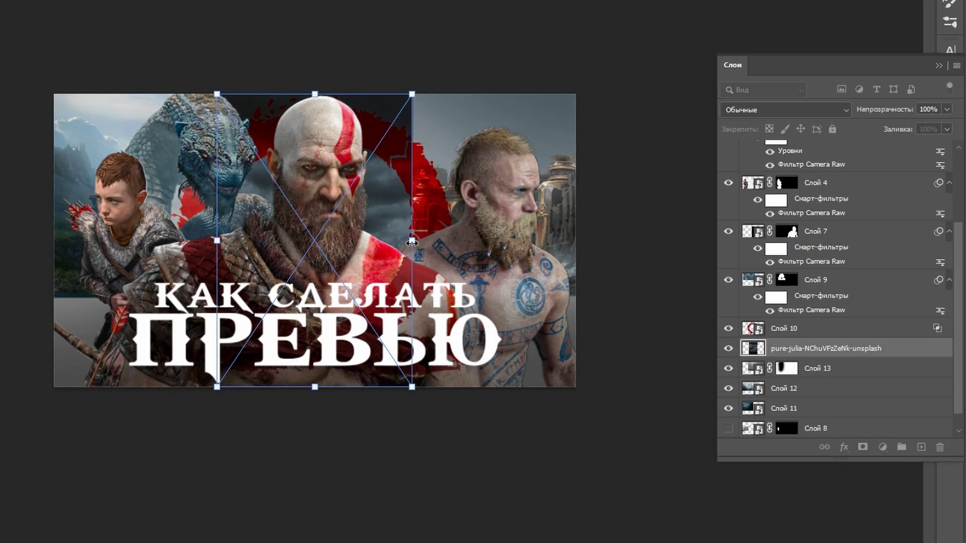
{"action": "mouse_move", "coordinate": [412, 243]}
{"action": "left_mouse_down"}
{"action": "mouse_move", "coordinate": [589, 226]}
{"action": "mouse_move", "coordinate": [579, 217]}
{"action": "left_mouse_up"}
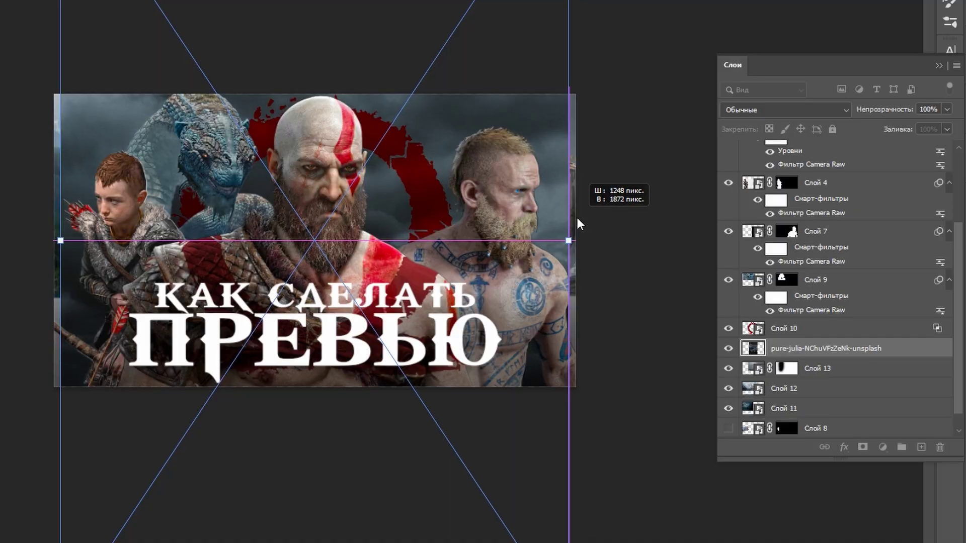
{"action": "mouse_move", "coordinate": [505, 151]}
{"action": "left_mouse_down"}
{"action": "mouse_move", "coordinate": [507, 68]}
{"action": "mouse_move", "coordinate": [496, 82]}
{"action": "left_mouse_up"}
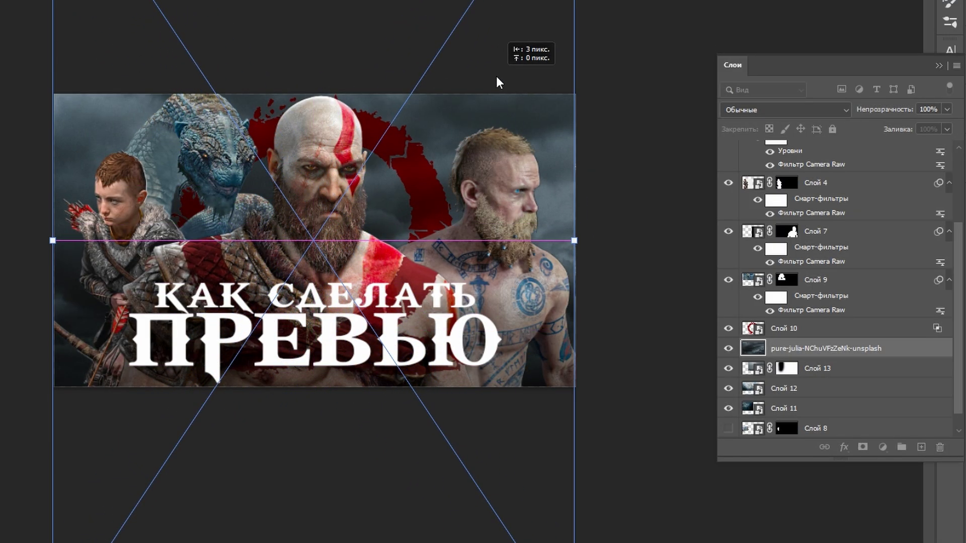
{"action": "key", "text": "Return"}
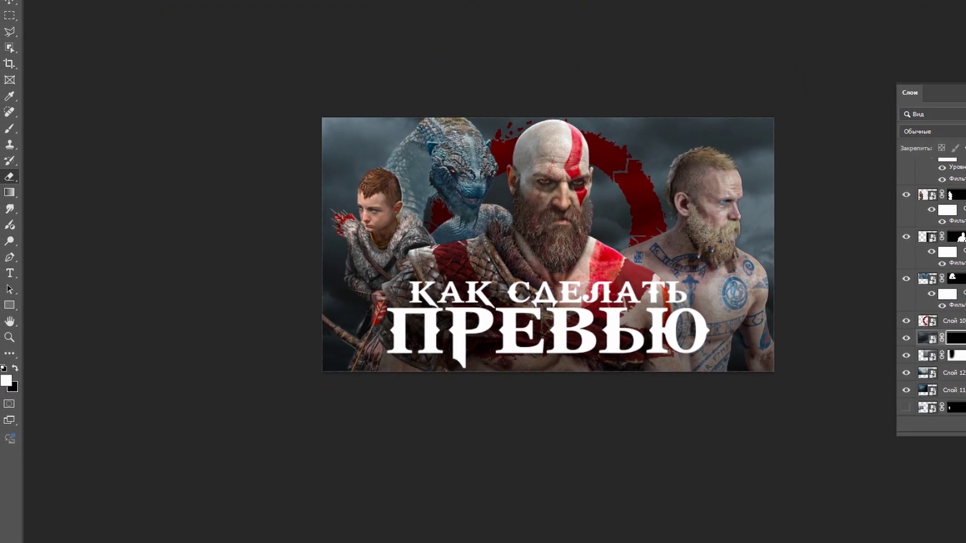
Invert the cloud layer's mask and paint dark clouds into the background, swapping colours with X.
{"action": "key", "text": "ctrl+i"}
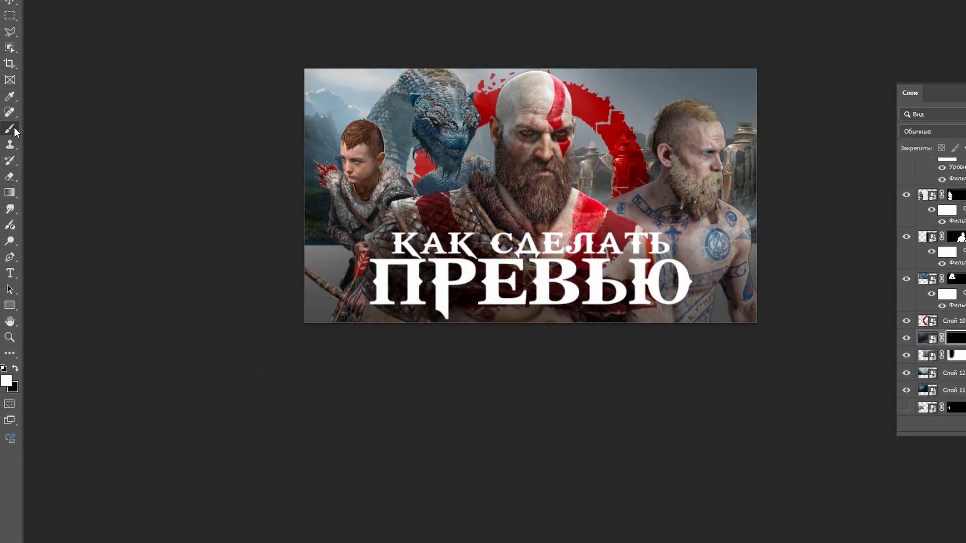
{"action": "scroll", "coordinate": [391, 274], "scroll_direction": "up", "scroll_amount": 3}
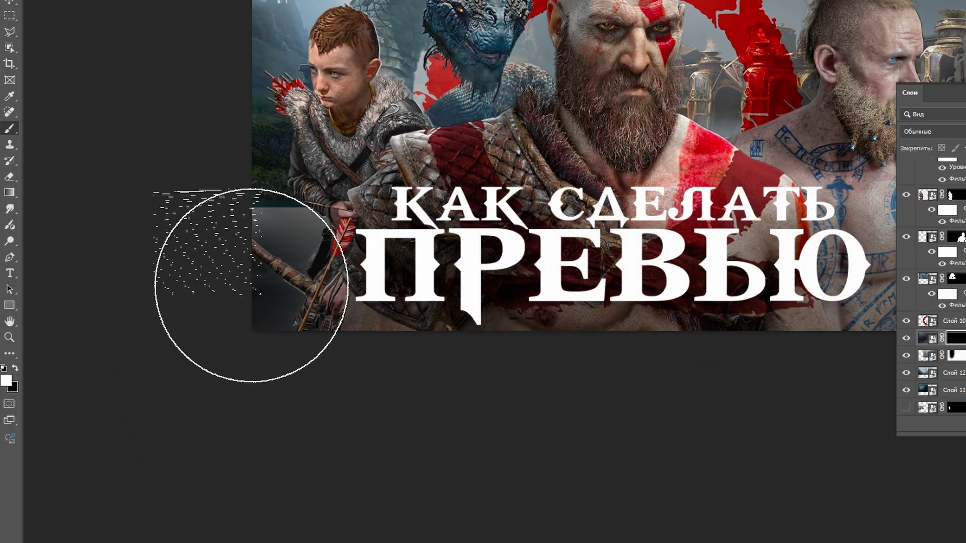
{"action": "left_click_drag", "start_coordinate": [302, 270], "coordinate": [410, 323]}
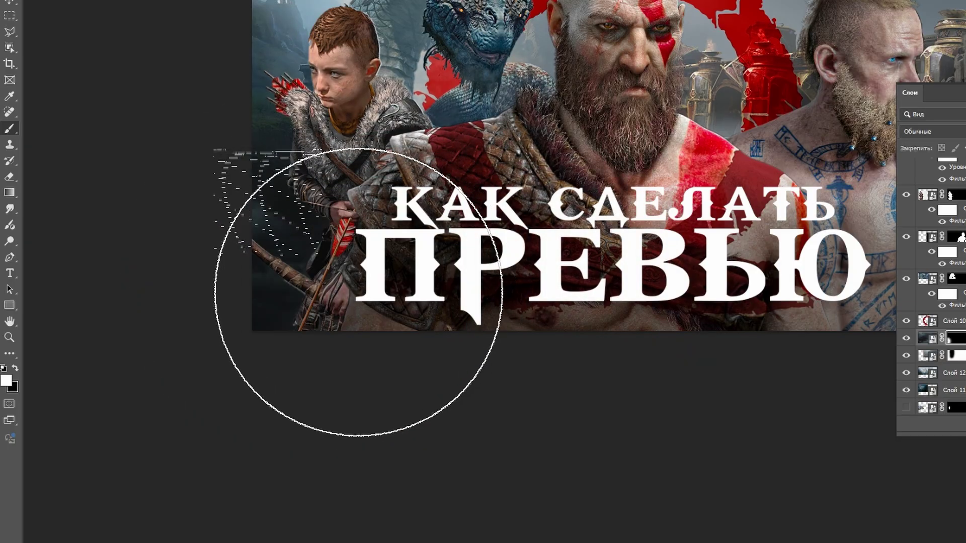
{"action": "left_click_drag", "start_coordinate": [510, 298], "coordinate": [310, 329]}
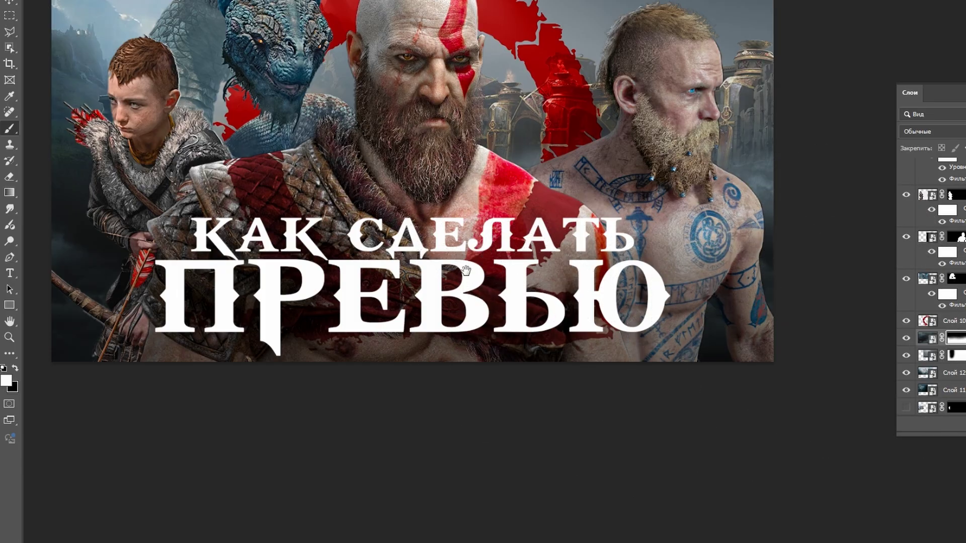
{"action": "left_click_drag", "start_coordinate": [473, 277], "coordinate": [573, 325]}
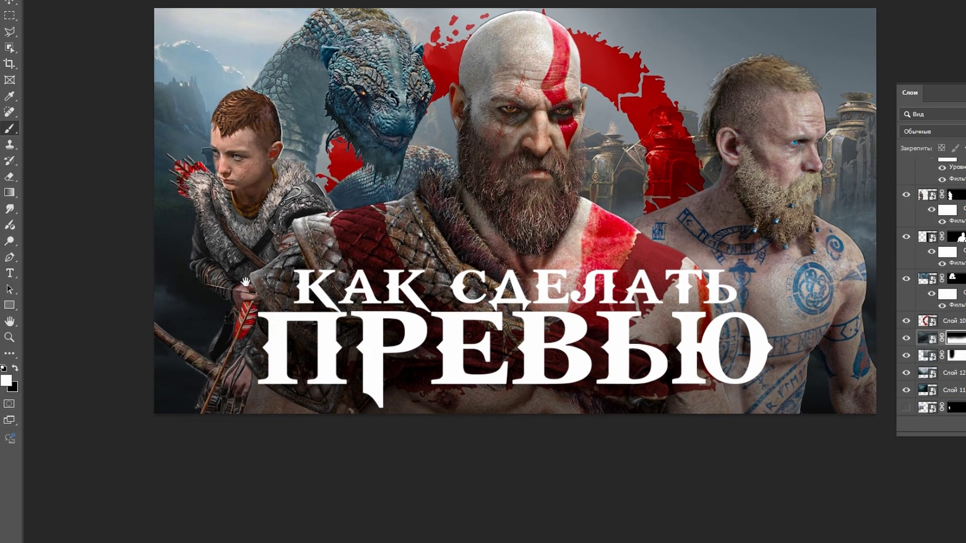
{"action": "left_click_drag", "start_coordinate": [105, 308], "coordinate": [377, 330]}
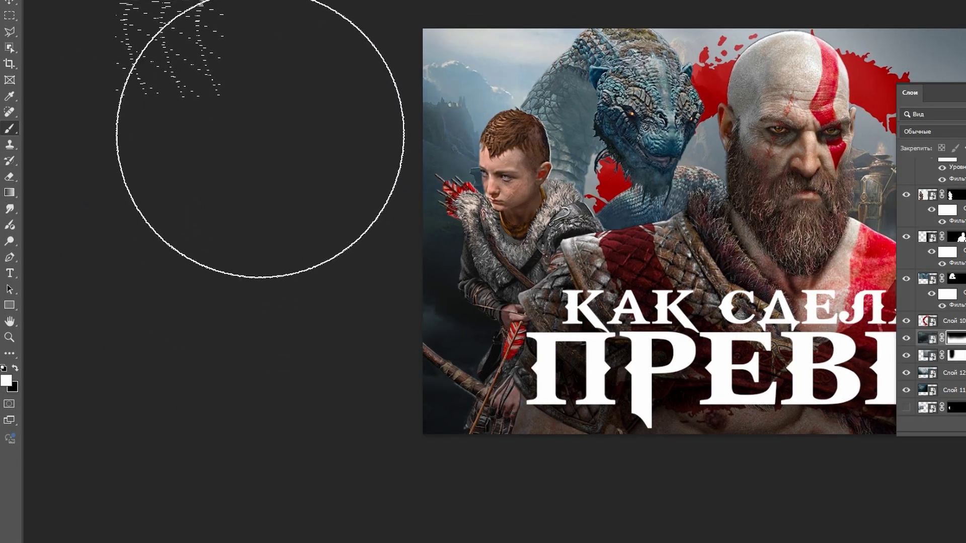
{"action": "left_click_drag", "start_coordinate": [258, 103], "coordinate": [337, 236]}
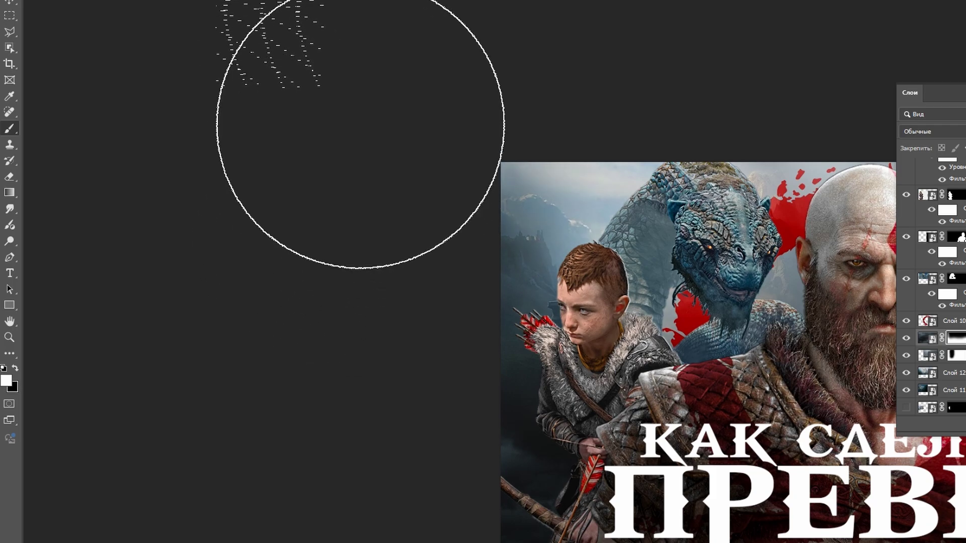
{"action": "mouse_move", "coordinate": [574, 345]}
{"action": "left_mouse_down"}
{"action": "mouse_move", "coordinate": [221, 224]}
{"action": "mouse_move", "coordinate": [270, 249]}
{"action": "left_mouse_up"}
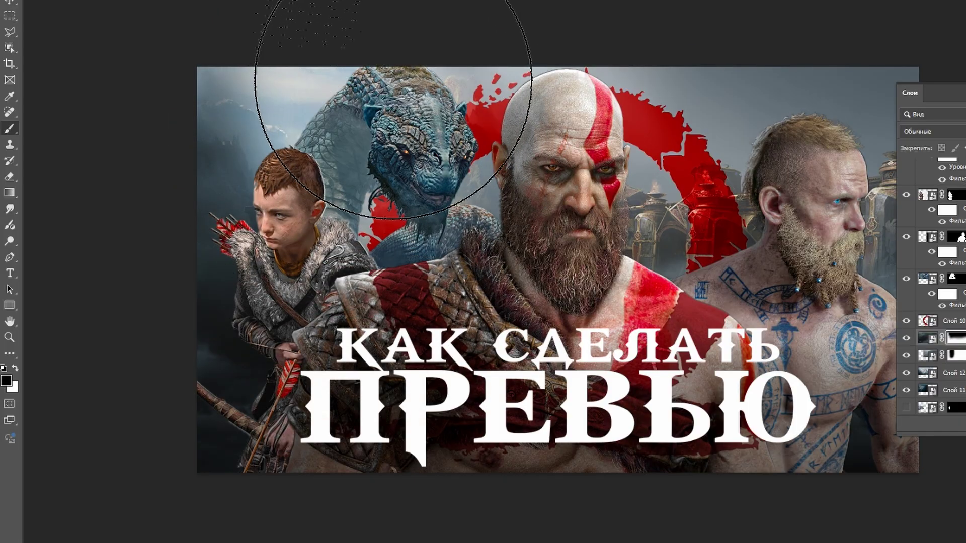
{"action": "left_click_drag", "start_coordinate": [411, 107], "coordinate": [54, 72]}
{"action": "key", "text": "x"}
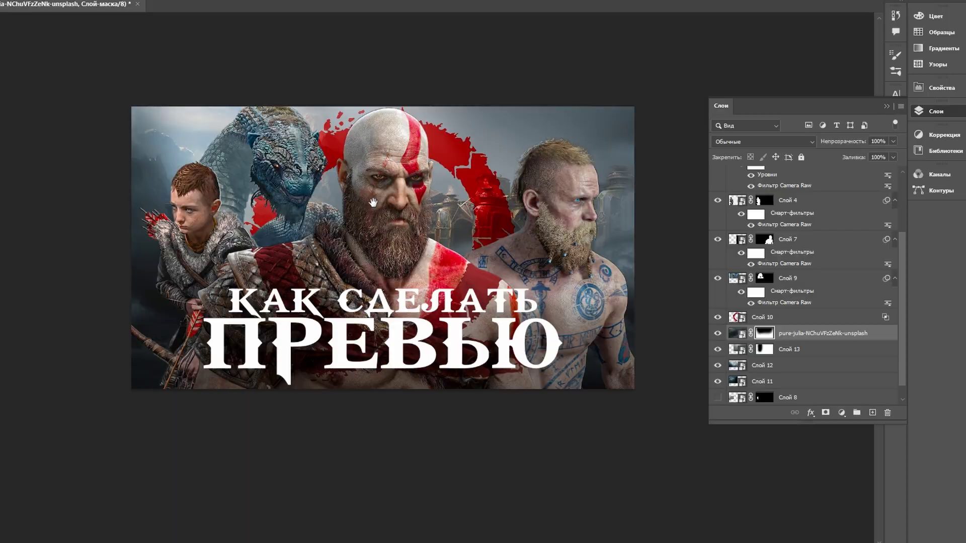
Move the cloud layer to the top of the stack above the characters.
{"action": "left_click_drag", "start_coordinate": [373, 202], "coordinate": [373, 195]}
{"action": "scroll", "coordinate": [788, 352], "scroll_direction": "up", "scroll_amount": 3}
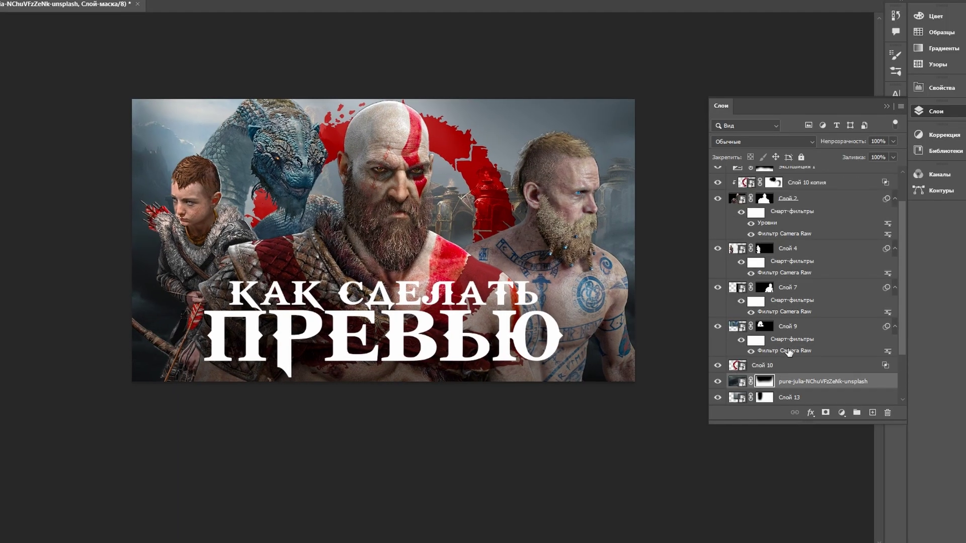
{"action": "left_click_drag", "start_coordinate": [802, 387], "coordinate": [813, 166]}
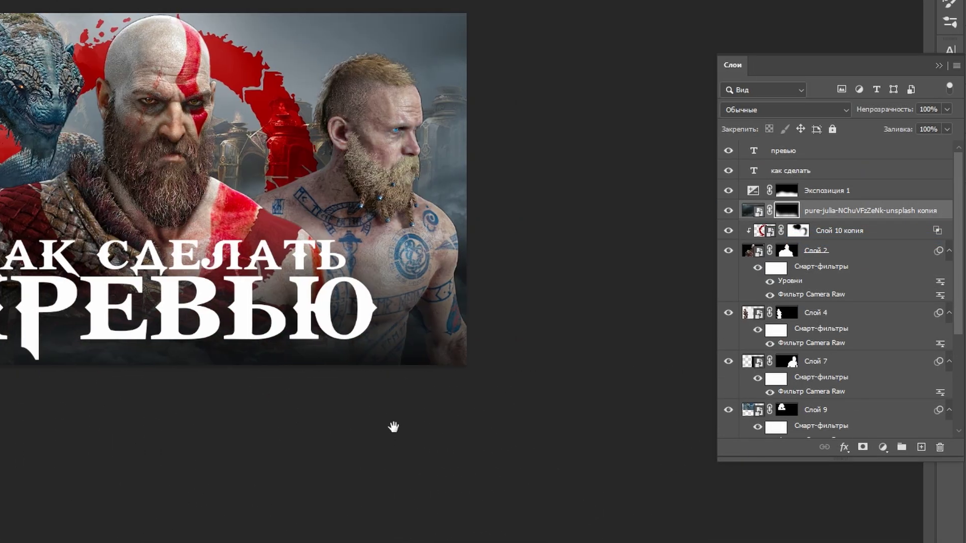
{"action": "left_click_drag", "start_coordinate": [550, 379], "coordinate": [268, 358]}
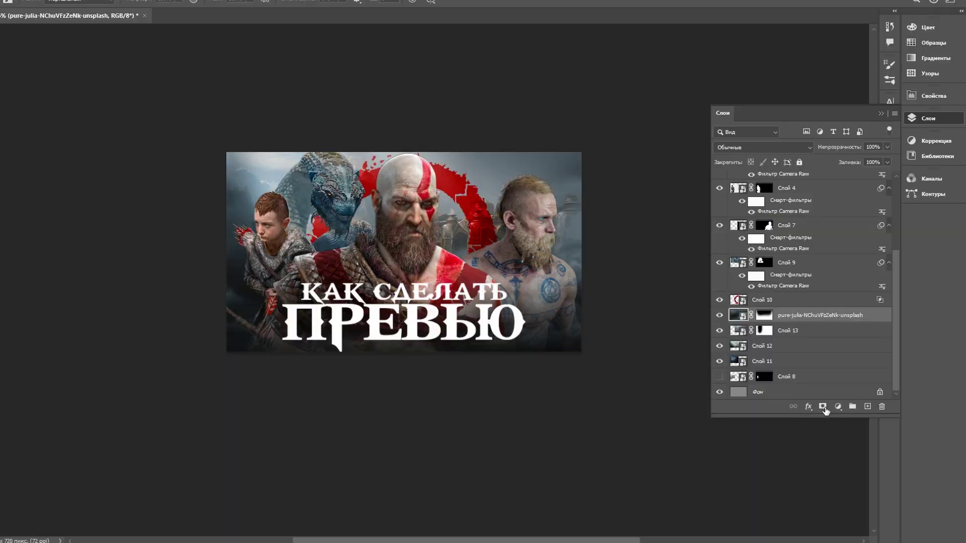
Add a Hue/Saturation adjustment layer, then a Color Balance adjustment layer.
{"action": "left_click", "coordinate": [837, 407]}
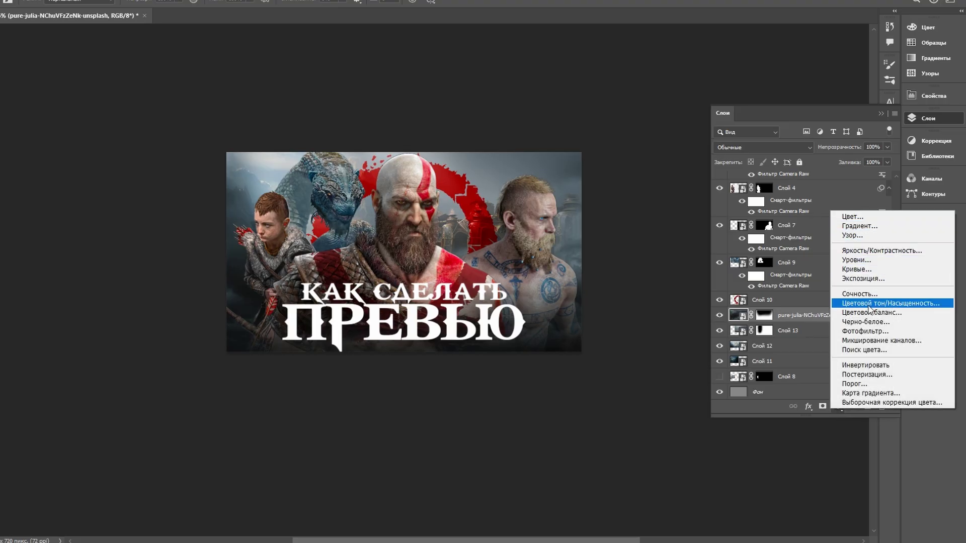
{"action": "left_click", "coordinate": [855, 303]}
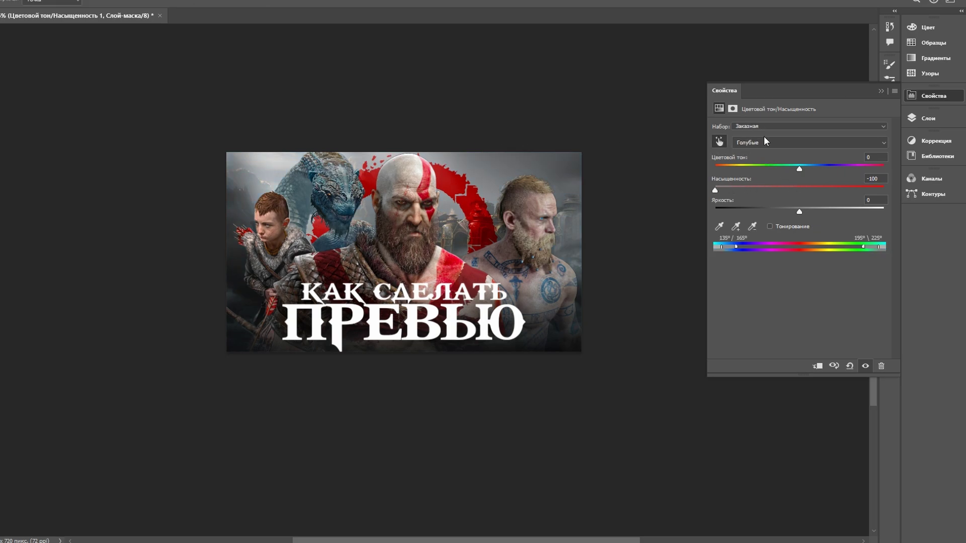
{"action": "left_click", "coordinate": [932, 117]}
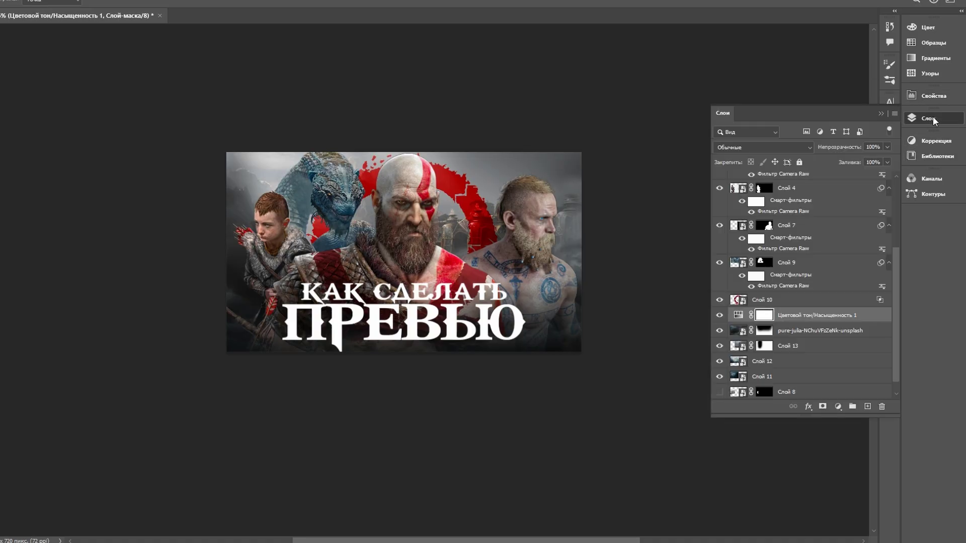
{"action": "left_click", "coordinate": [837, 407]}
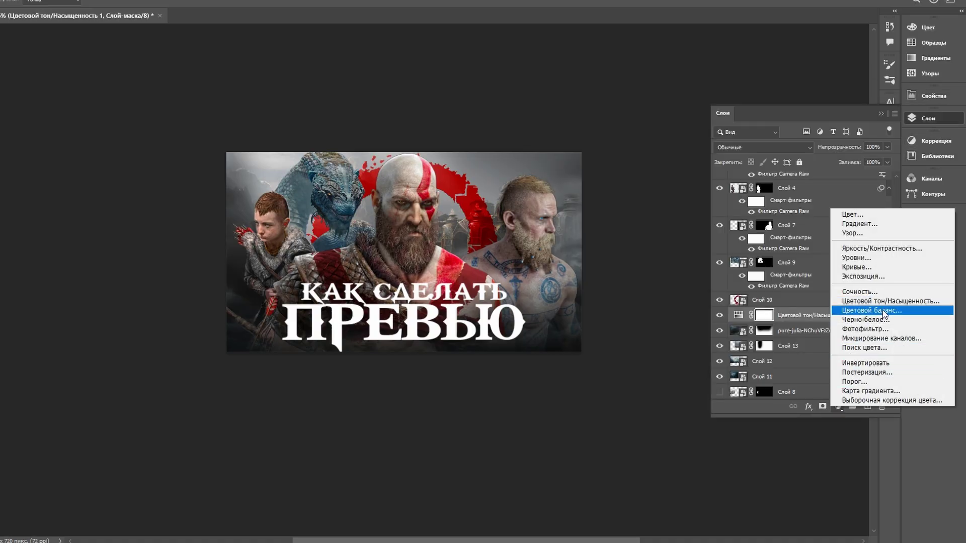
{"action": "left_click", "coordinate": [883, 312]}
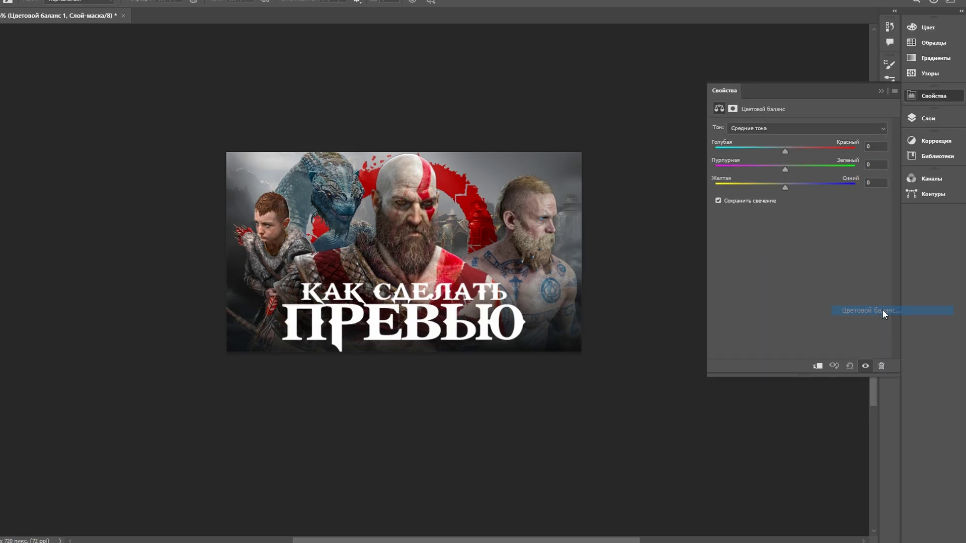
Rebalance the Color Balance shadows on the Cyan-Red slider and warm the highlights slightly toward red.
{"action": "left_click", "coordinate": [767, 128]}
{"action": "left_click_drag", "start_coordinate": [785, 152], "coordinate": [781, 153]}
{"action": "mouse_move", "coordinate": [756, 155]}
{"action": "left_mouse_down"}
{"action": "mouse_move", "coordinate": [829, 162]}
{"action": "mouse_move", "coordinate": [784, 160]}
{"action": "left_mouse_up"}
{"action": "left_click", "coordinate": [773, 129]}
{"action": "left_click", "coordinate": [777, 154]}
{"action": "mouse_move", "coordinate": [786, 151]}
{"action": "left_mouse_down"}
{"action": "mouse_move", "coordinate": [761, 154]}
{"action": "mouse_move", "coordinate": [789, 158]}
{"action": "left_mouse_up"}
Push the Color Balance midtones toward red.
{"action": "left_click", "coordinate": [777, 128]}
{"action": "left_click", "coordinate": [782, 148]}
{"action": "left_click_drag", "start_coordinate": [784, 152], "coordinate": [799, 158]}
{"action": "left_click", "coordinate": [925, 118]}
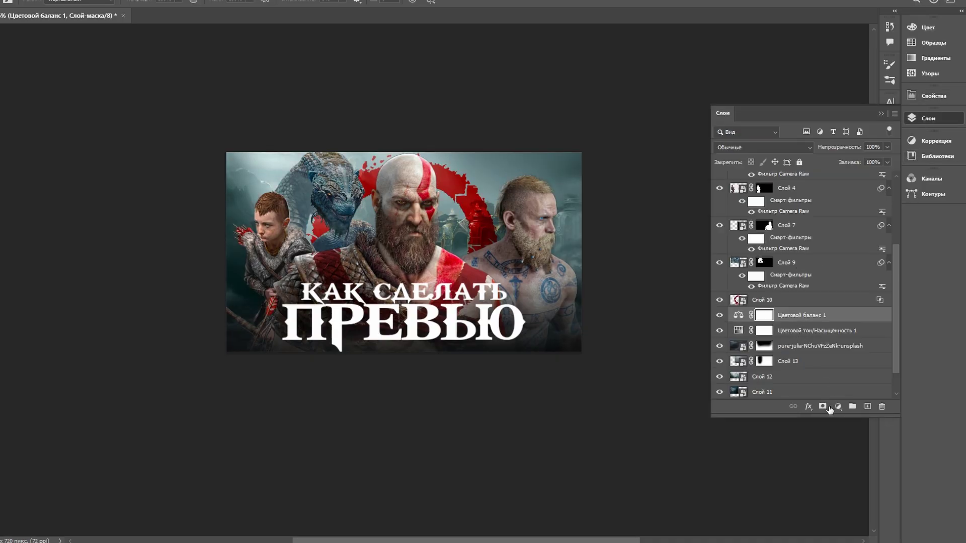
Add a Levels adjustment layer with its grey midtone slider set to 0.78.
{"action": "left_click", "coordinate": [838, 406]}
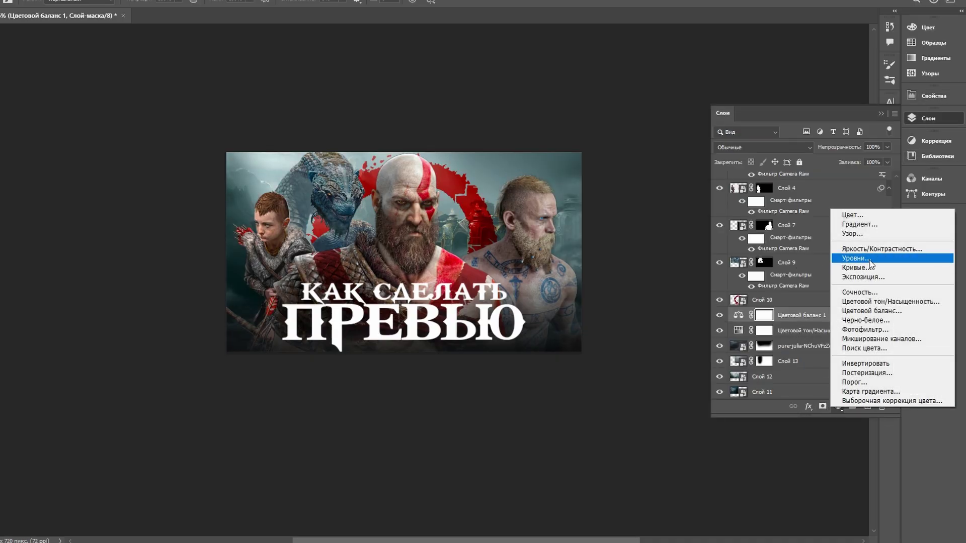
{"action": "left_click", "coordinate": [870, 260]}
{"action": "mouse_move", "coordinate": [806, 207]}
{"action": "left_mouse_down"}
{"action": "mouse_move", "coordinate": [793, 208]}
{"action": "mouse_move", "coordinate": [816, 216]}
{"action": "left_mouse_up"}
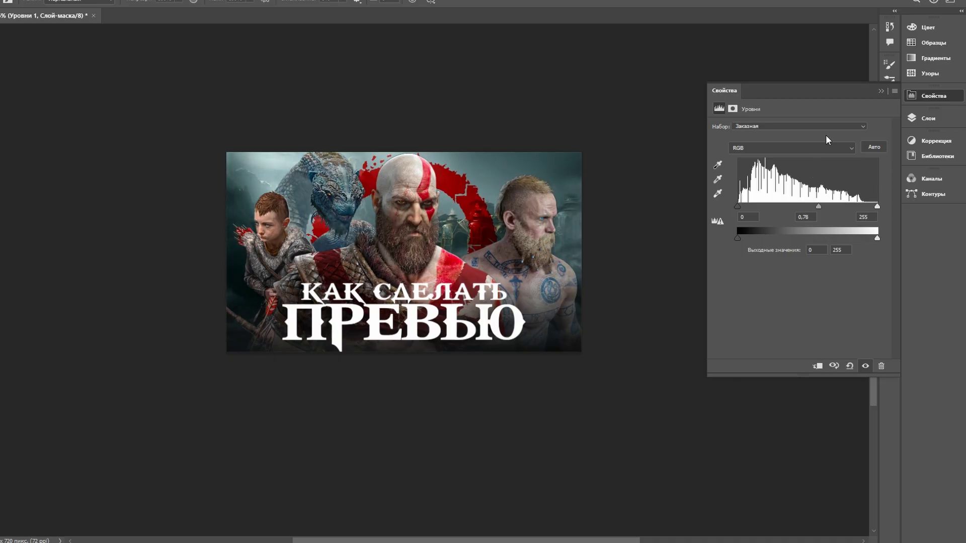
{"action": "left_click", "coordinate": [930, 118]}
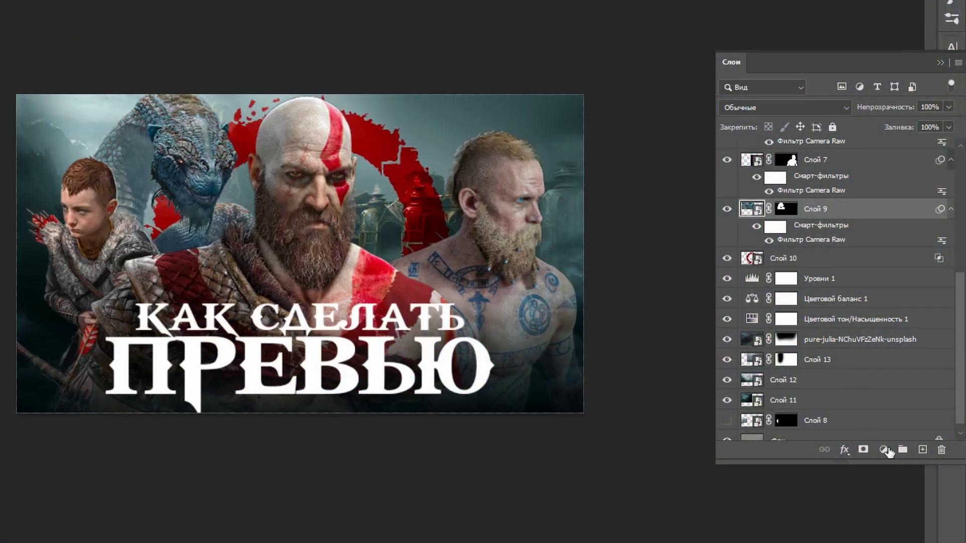
Add a Solid Color fill layer using a dark teal sampled from the image.
{"action": "left_click", "coordinate": [883, 449]}
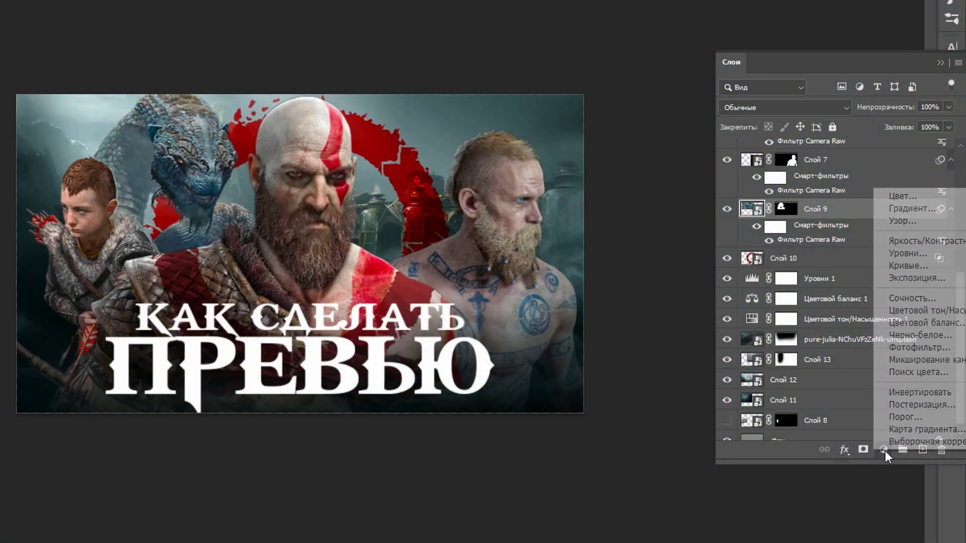
{"action": "left_click", "coordinate": [893, 195]}
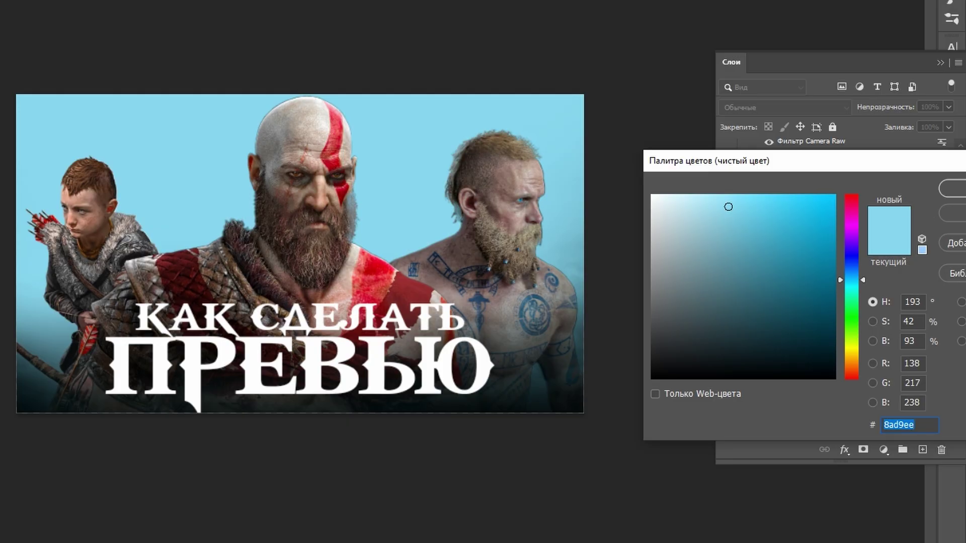
{"action": "key", "text": "Return"}
{"action": "left_click", "coordinate": [726, 207]}
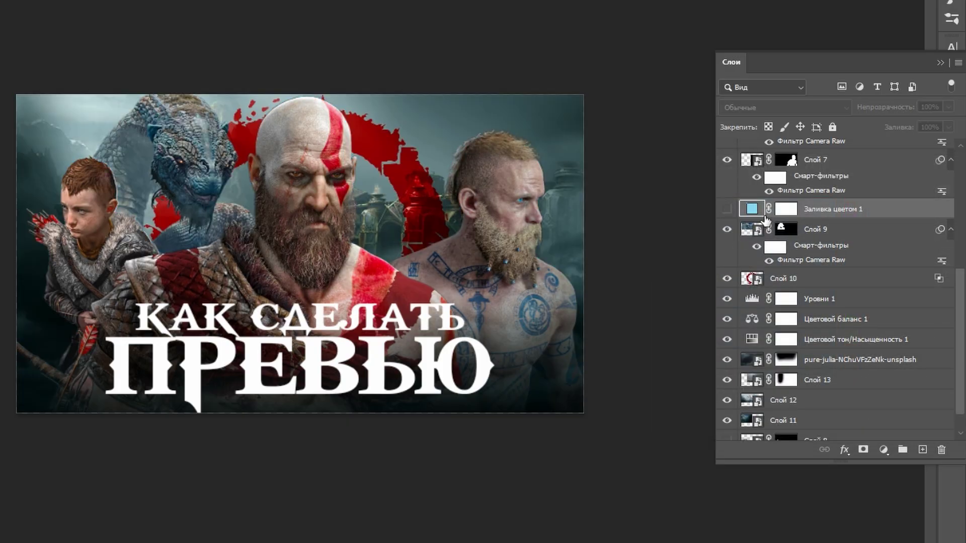
{"action": "double_click", "coordinate": [751, 209]}
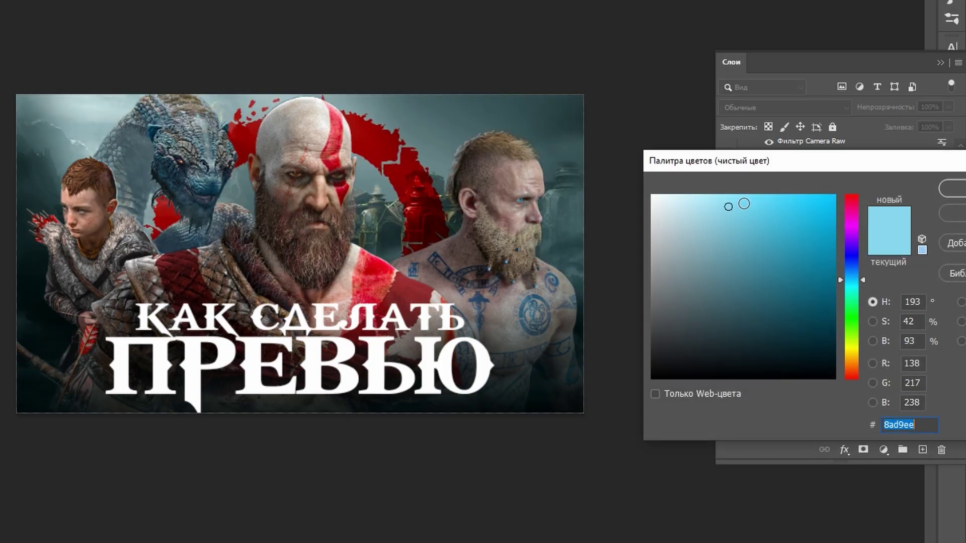
{"action": "left_click", "coordinate": [551, 107]}
{"action": "left_click", "coordinate": [961, 192]}
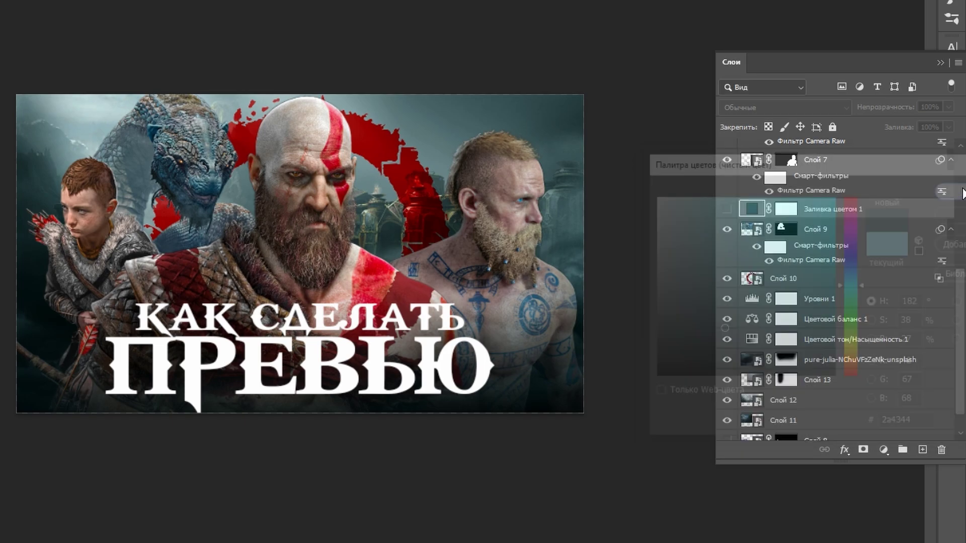
{"action": "left_click", "coordinate": [727, 209]}
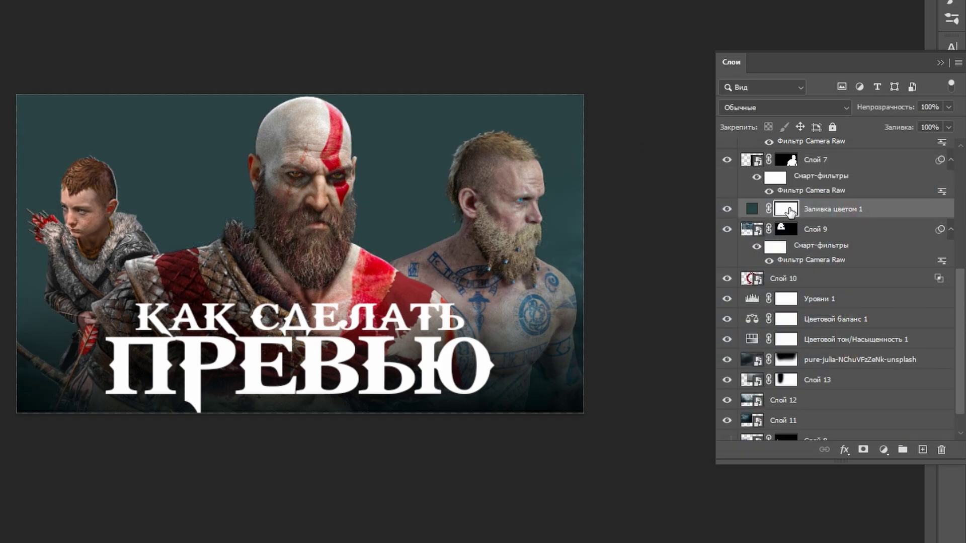
Invert the fill layer's mask and paint the teal back over the serpent area only.
{"action": "left_click", "coordinate": [790, 211]}
{"action": "key", "text": "ctrl+i"}
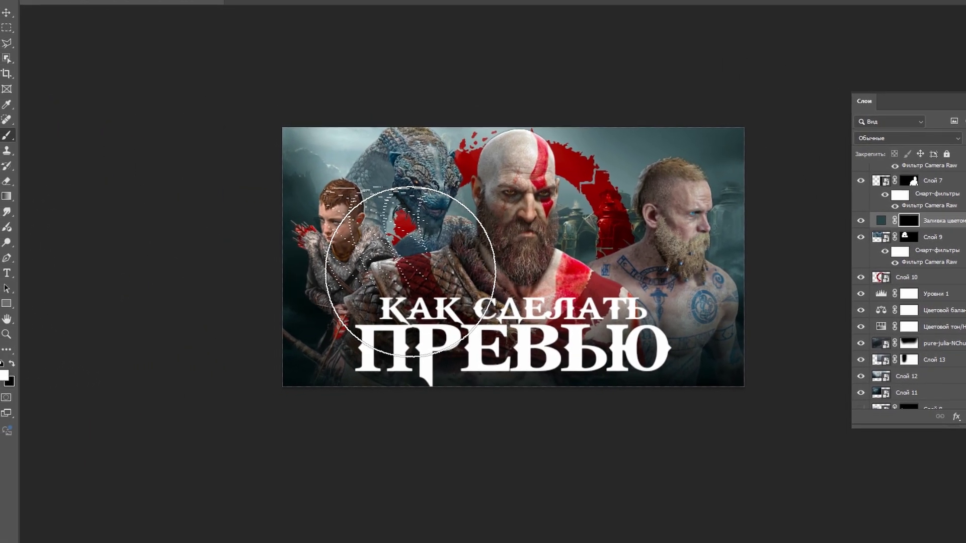
{"action": "left_click_drag", "start_coordinate": [397, 216], "coordinate": [454, 315]}
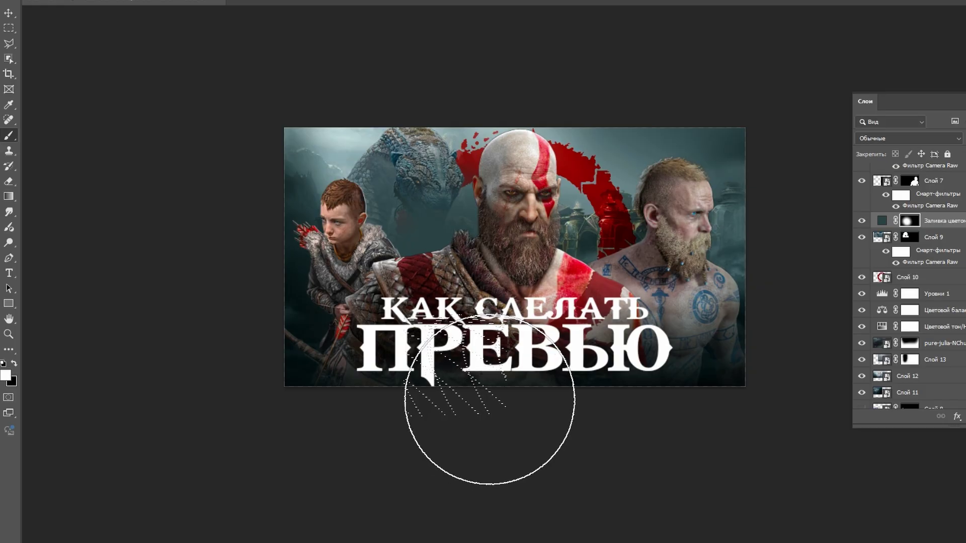
{"action": "left_click_drag", "start_coordinate": [450, 355], "coordinate": [574, 258]}
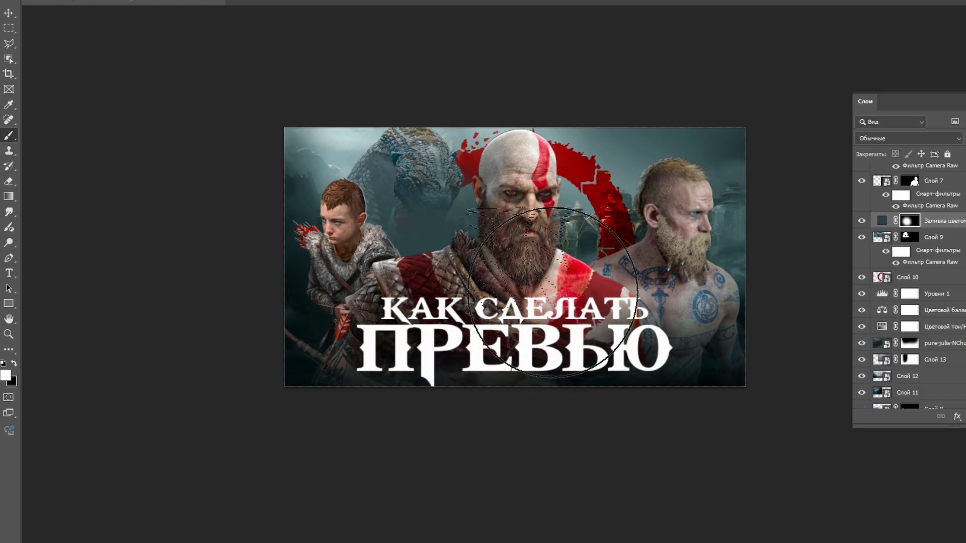
{"action": "key", "text": "ctrl+z"}
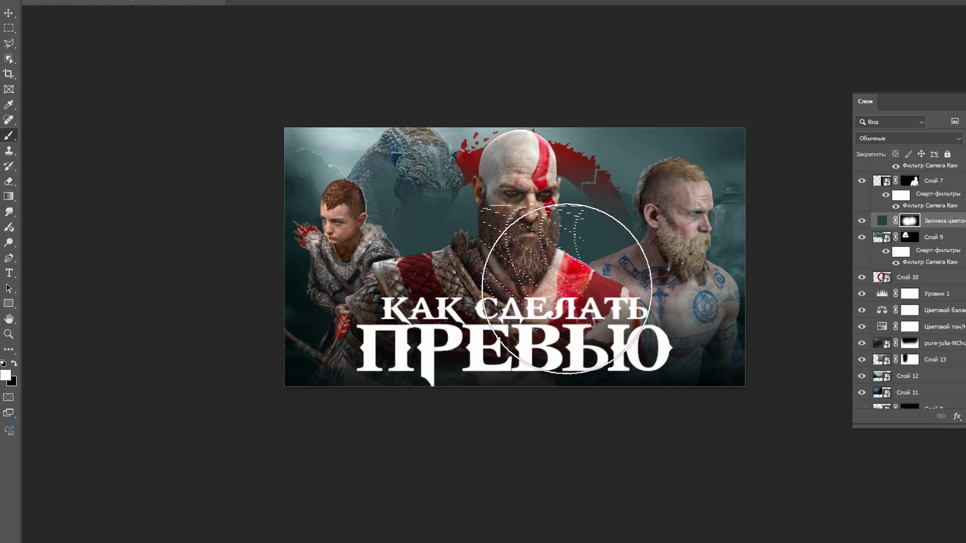
Set the teal fill layer's opacity to 13%.
{"action": "scroll", "coordinate": [452, 242], "scroll_direction": "up", "scroll_amount": 1, "text": "alt"}
{"action": "scroll", "coordinate": [453, 241], "scroll_direction": "up", "scroll_amount": 3, "text": "alt"}
{"action": "scroll", "coordinate": [356, 194], "scroll_direction": "up", "scroll_amount": 2, "text": "alt"}
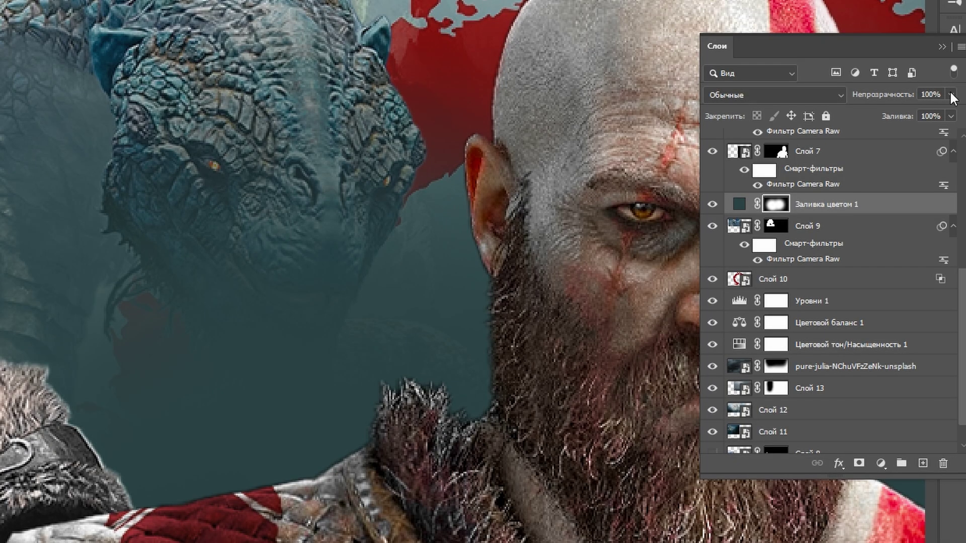
{"action": "left_click", "coordinate": [951, 95]}
{"action": "left_click", "coordinate": [880, 111]}
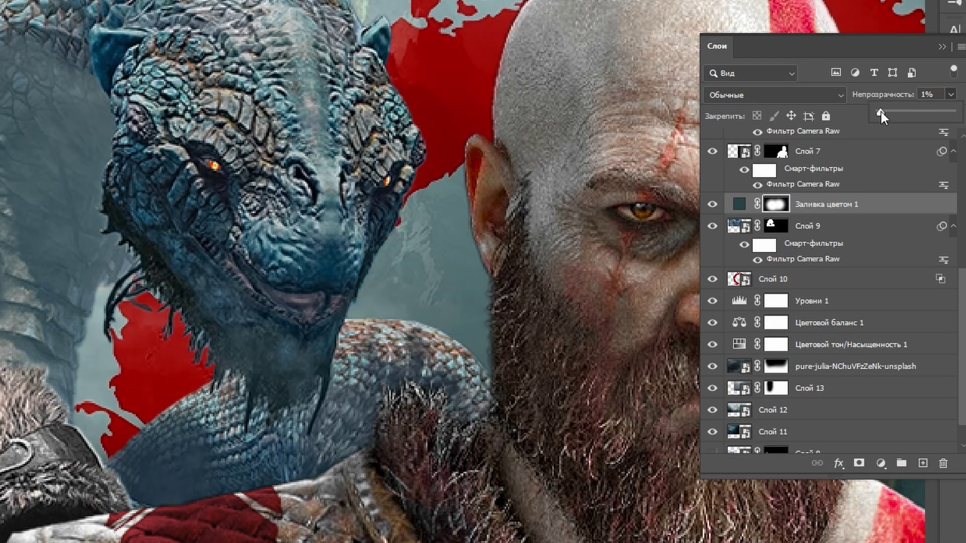
{"action": "left_click_drag", "start_coordinate": [889, 112], "coordinate": [916, 111]}
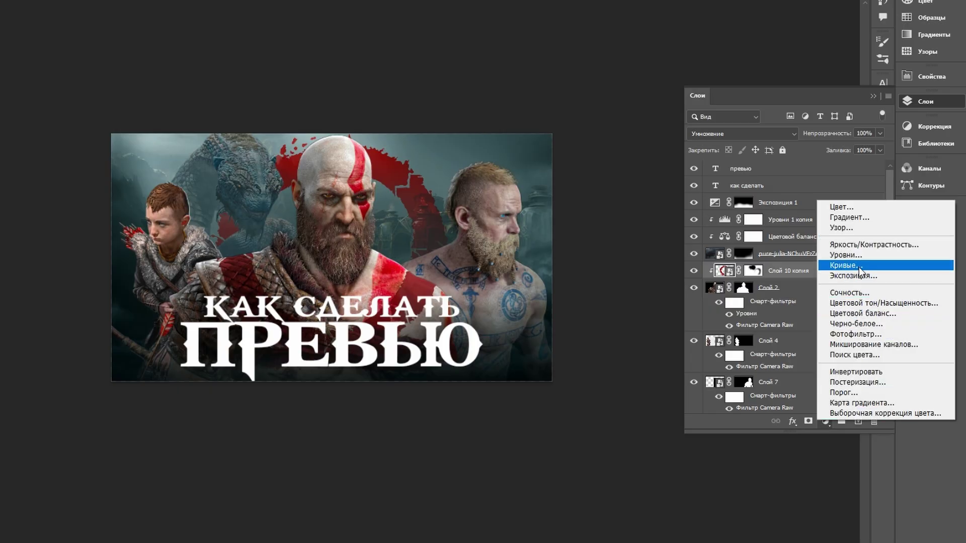
Add a Curves adjustment layer, raise the RGB master curve and pull the red curve down.
{"action": "left_click", "coordinate": [860, 272]}
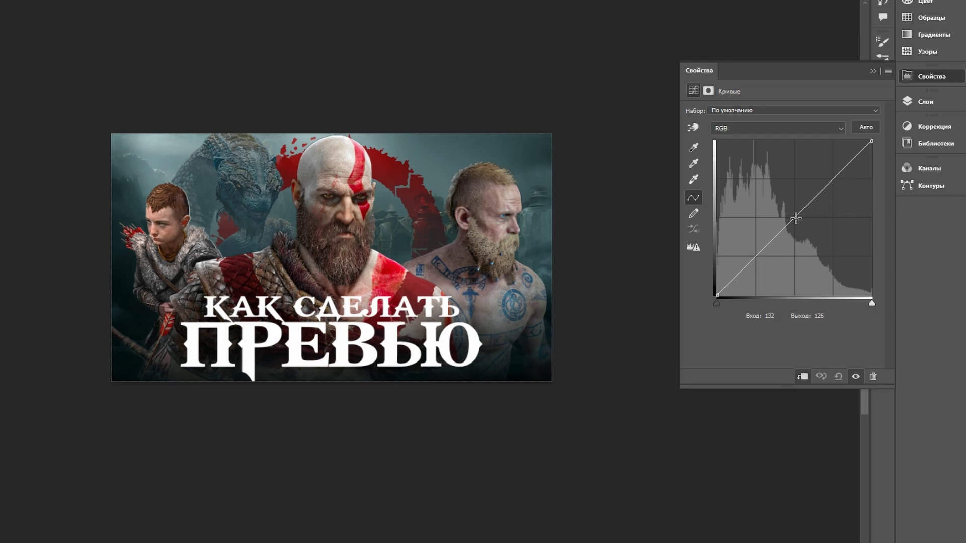
{"action": "left_click_drag", "start_coordinate": [795, 217], "coordinate": [766, 203]}
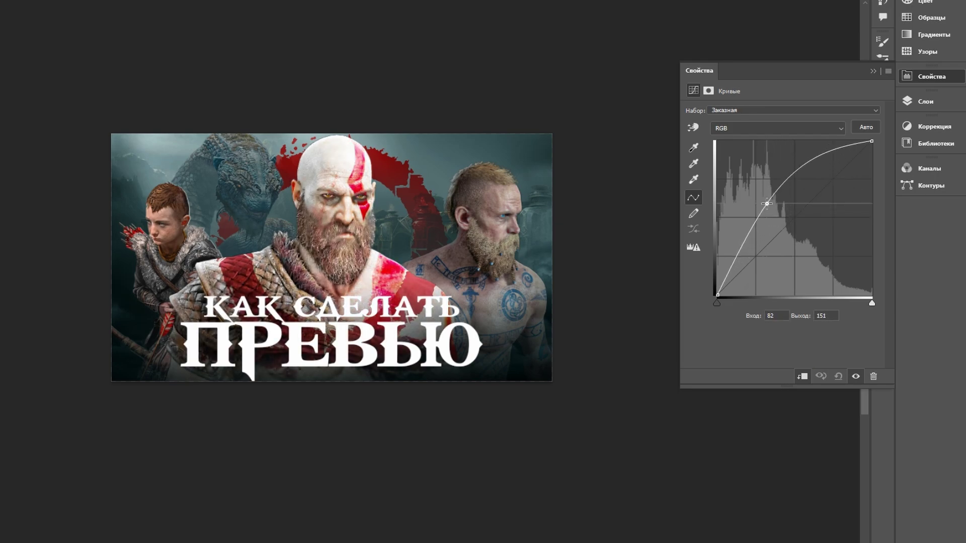
{"action": "left_click", "coordinate": [733, 129]}
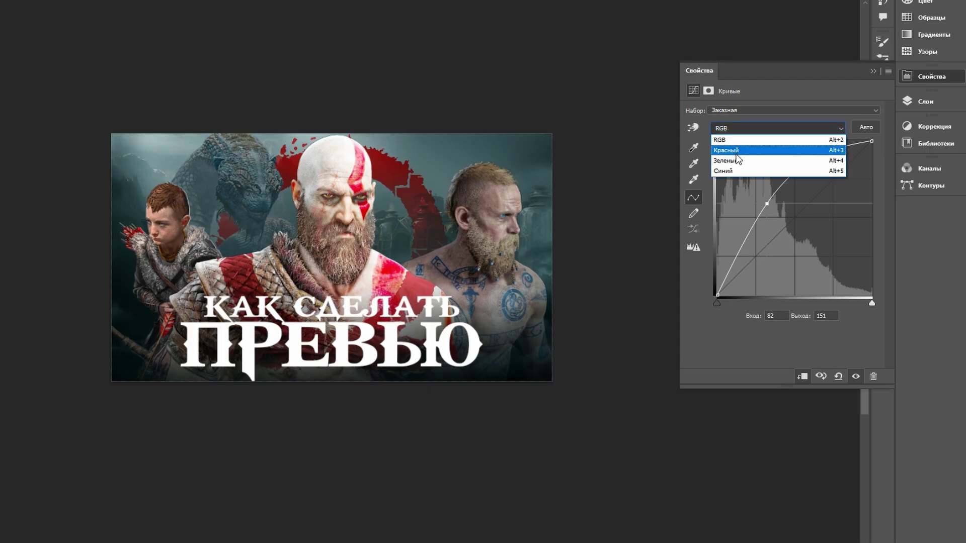
{"action": "left_click", "coordinate": [736, 147]}
{"action": "mouse_move", "coordinate": [798, 224]}
{"action": "left_mouse_down"}
{"action": "mouse_move", "coordinate": [810, 225]}
{"action": "mouse_move", "coordinate": [801, 221]}
{"action": "left_mouse_up"}
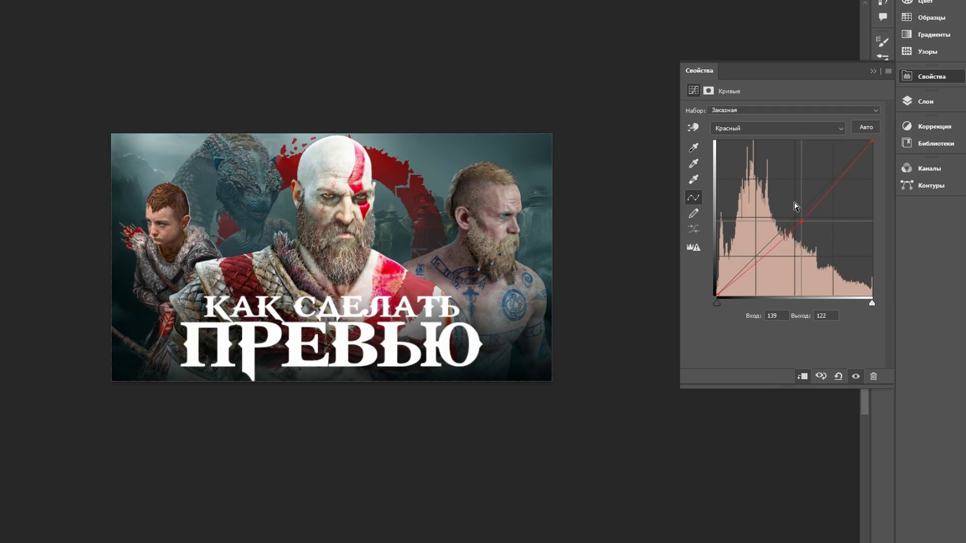
Raise the green channel curve, lift the blue curve slightly, then readjust green.
{"action": "left_click", "coordinate": [737, 129]}
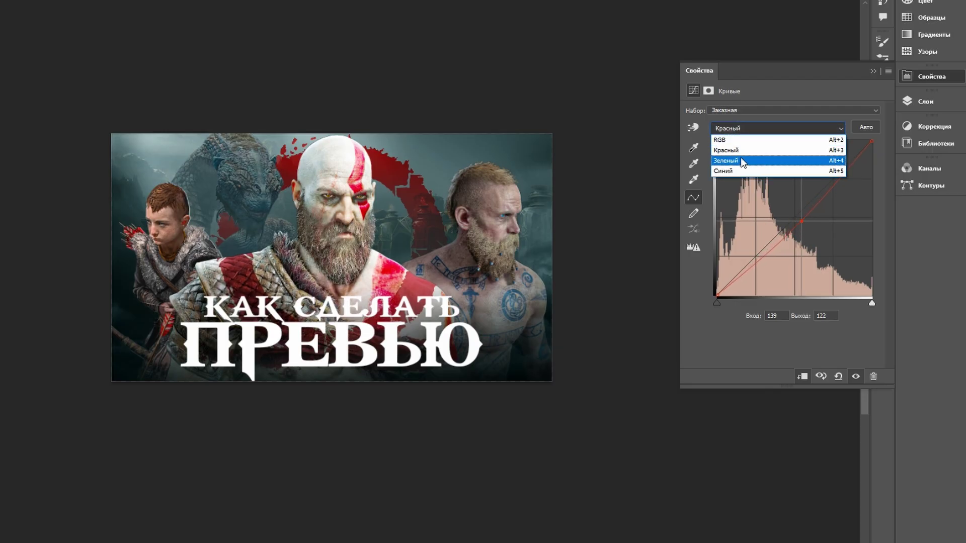
{"action": "left_click", "coordinate": [741, 158]}
{"action": "left_click_drag", "start_coordinate": [790, 222], "coordinate": [795, 222]}
{"action": "left_click", "coordinate": [755, 129]}
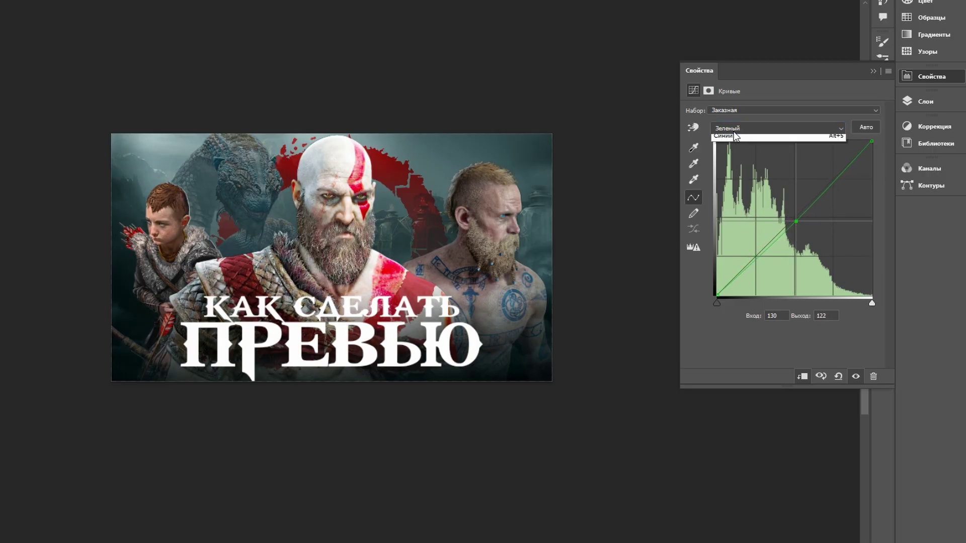
{"action": "left_click", "coordinate": [740, 169]}
{"action": "left_click_drag", "start_coordinate": [797, 217], "coordinate": [786, 215]}
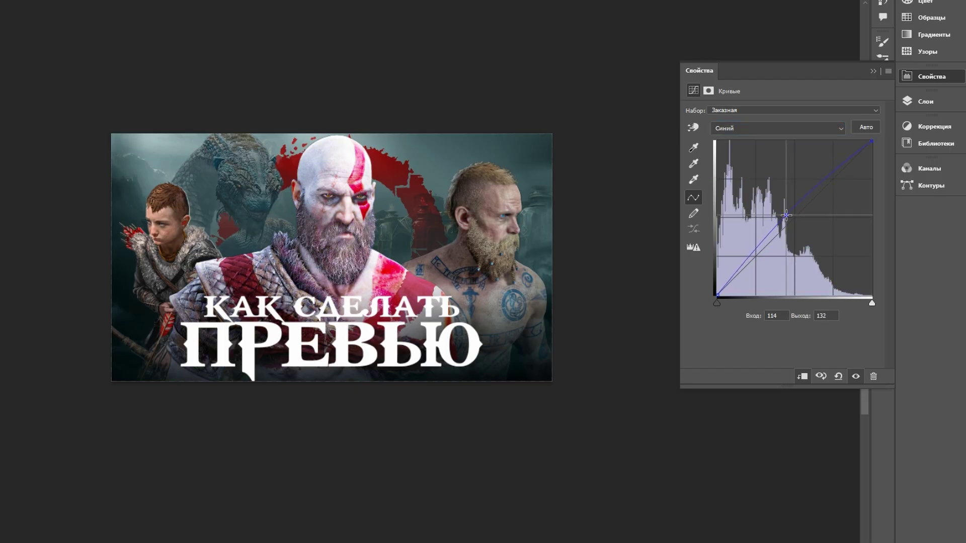
{"action": "left_click", "coordinate": [739, 129]}
{"action": "left_click", "coordinate": [744, 153]}
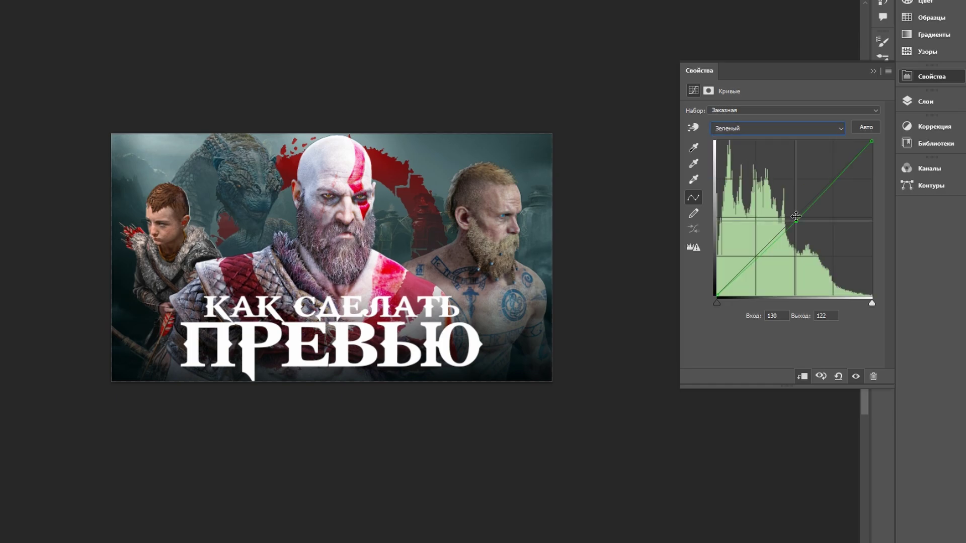
{"action": "left_click_drag", "start_coordinate": [795, 221], "coordinate": [789, 218]}
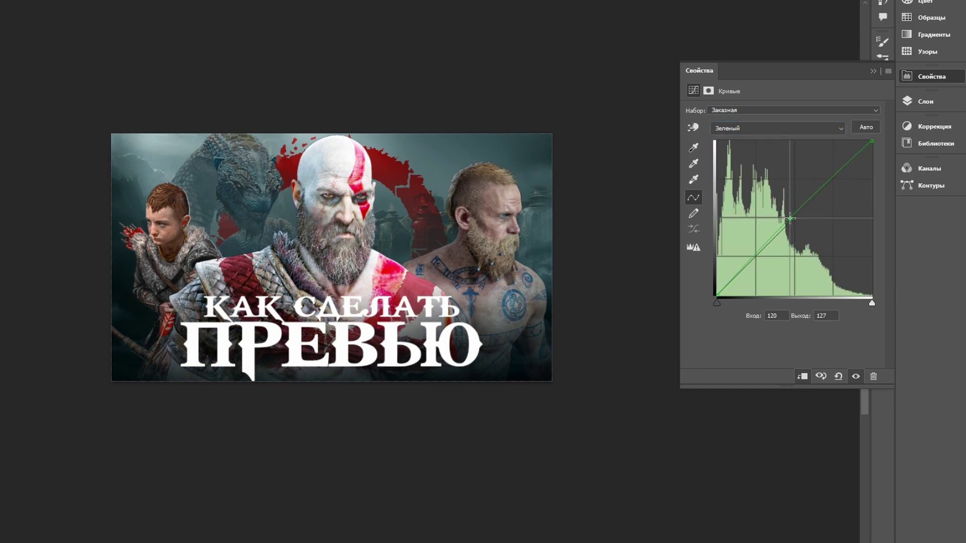
Invert the Curves mask and set a narrow elliptical brush tip with 54% hardness.
{"action": "left_click", "coordinate": [708, 91]}
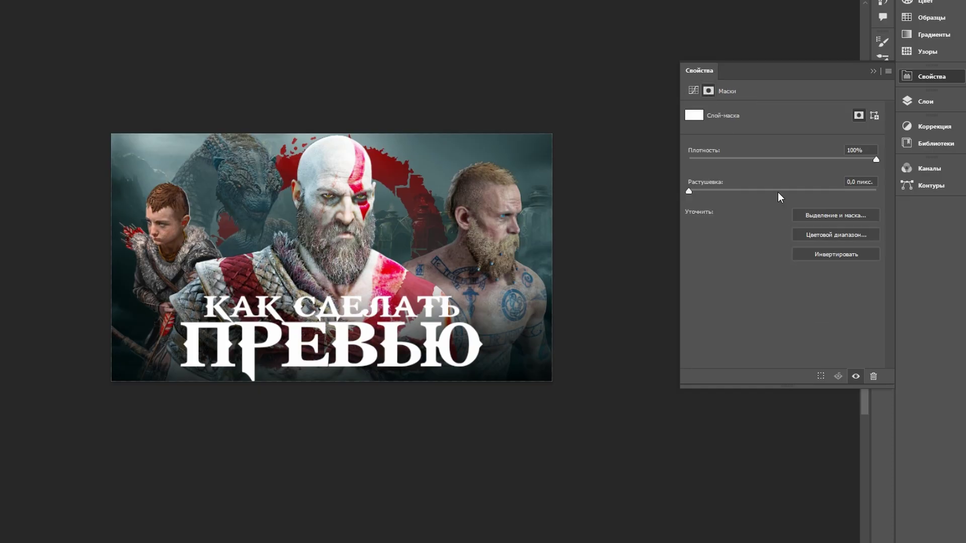
{"action": "left_click", "coordinate": [829, 256]}
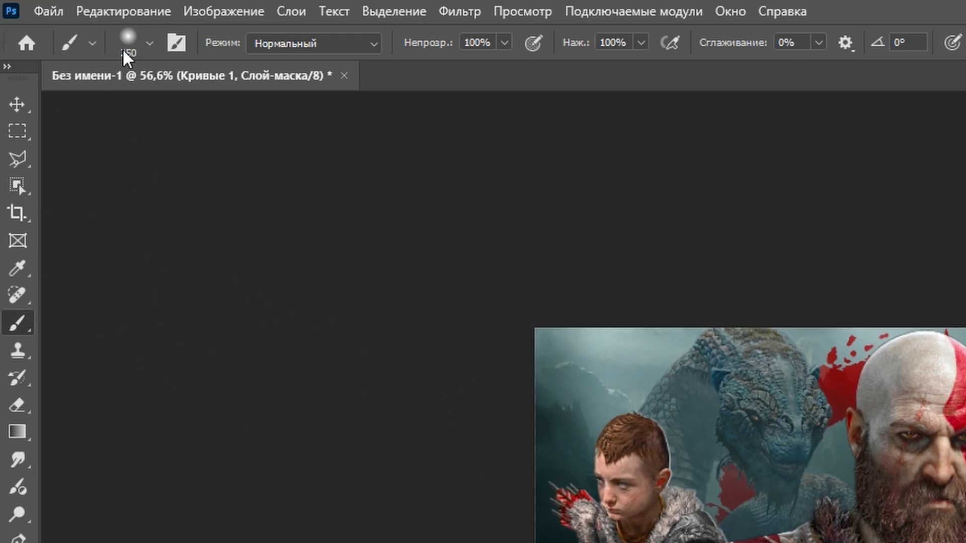
{"action": "left_click", "coordinate": [122, 48]}
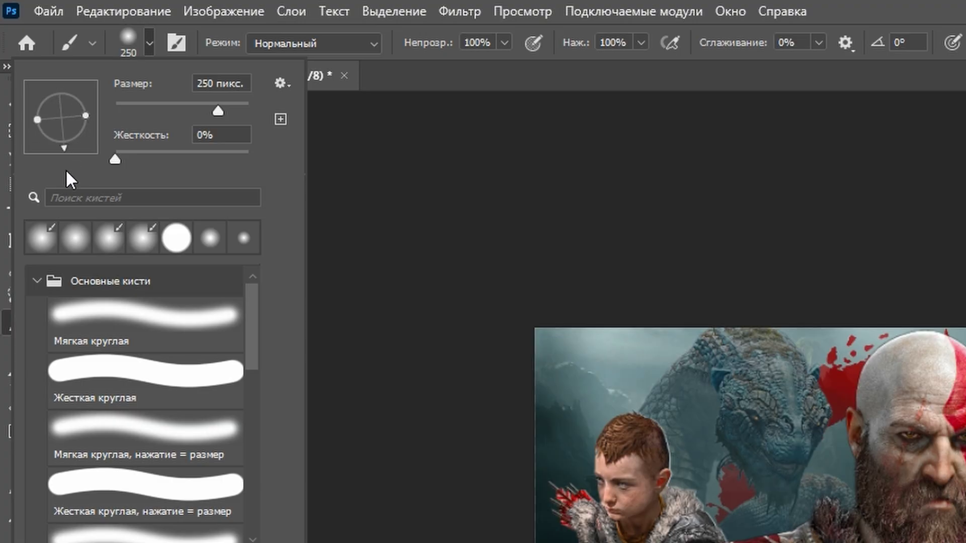
{"action": "left_click_drag", "start_coordinate": [84, 118], "coordinate": [69, 118]}
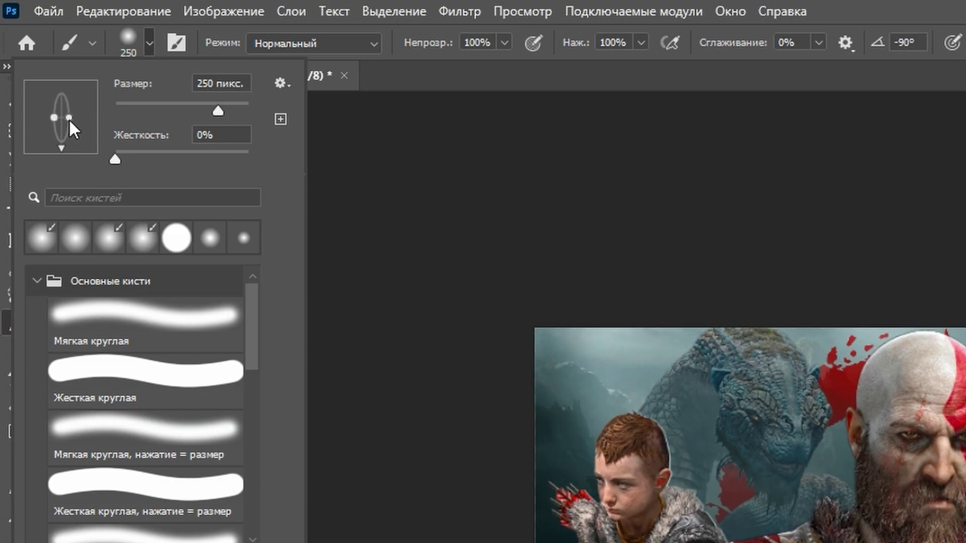
{"action": "left_click", "coordinate": [186, 150]}
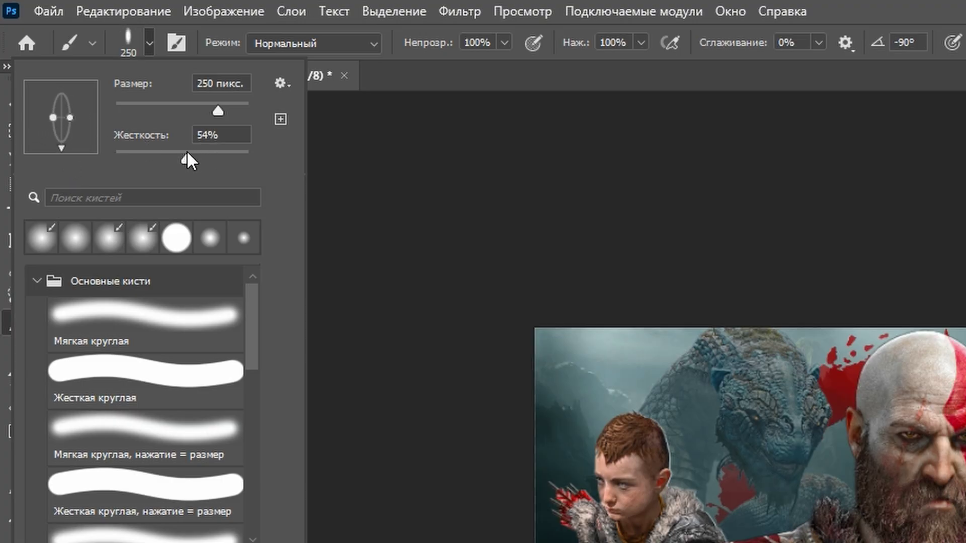
{"action": "key", "text": "Return"}
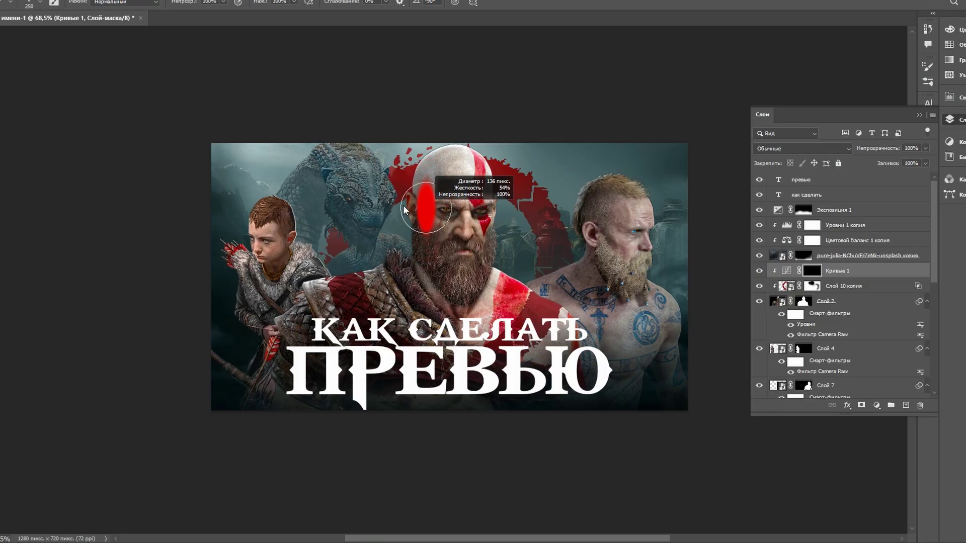
Paint the Curves mask over the left side of Kratos's head, temple and upper cheek.
{"action": "left_click_drag", "start_coordinate": [403, 206], "coordinate": [395, 205]}
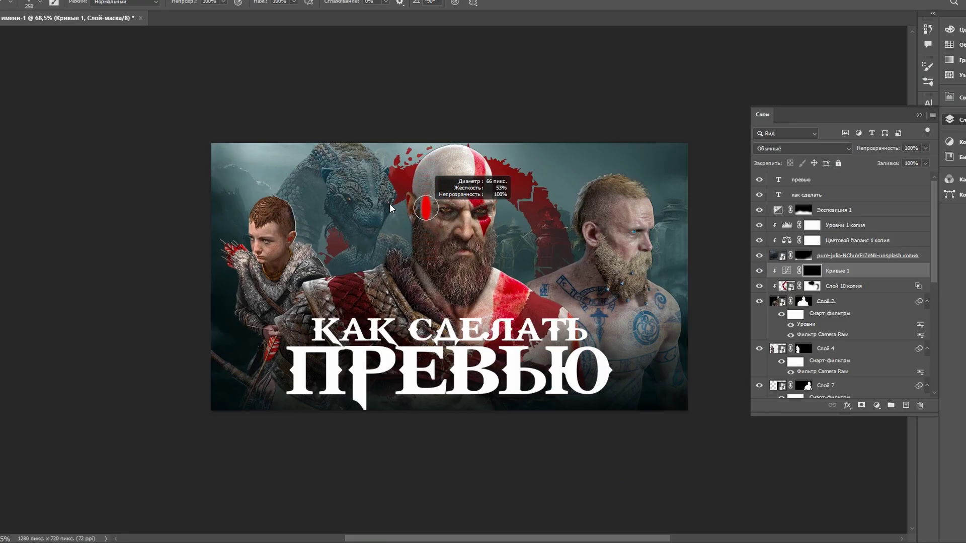
{"action": "scroll", "coordinate": [391, 208], "scroll_direction": "up", "scroll_amount": 2}
{"action": "scroll", "coordinate": [402, 196], "scroll_direction": "up", "scroll_amount": 2}
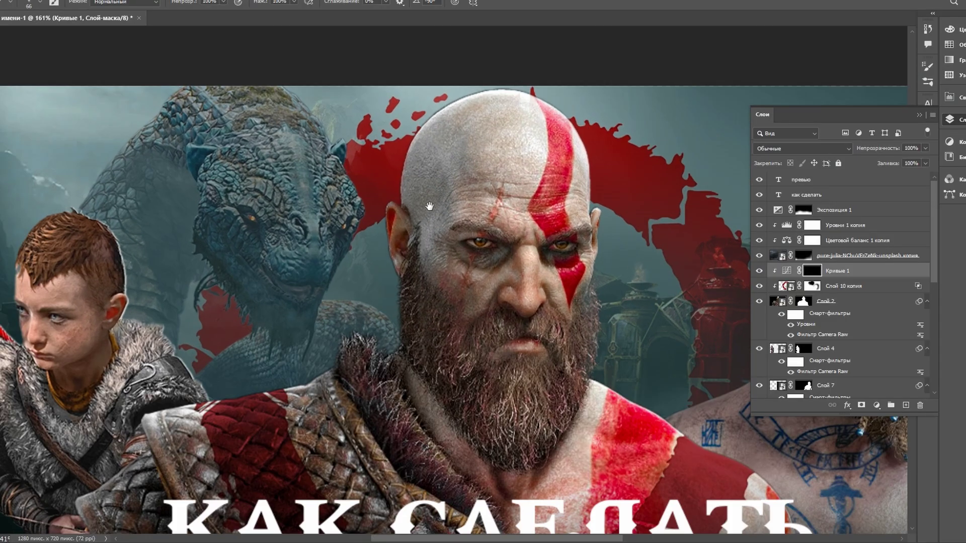
{"action": "left_click_drag", "start_coordinate": [429, 207], "coordinate": [427, 173]}
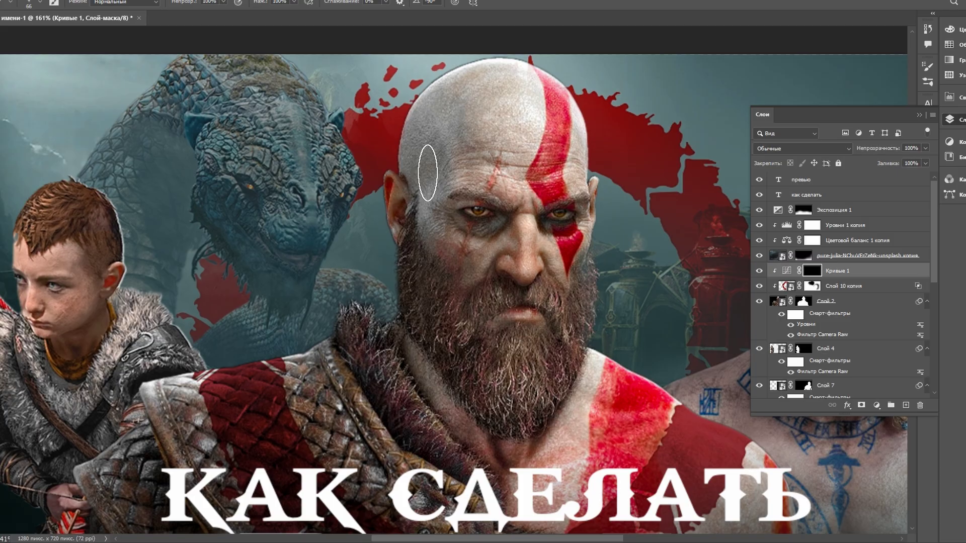
{"action": "mouse_move", "coordinate": [453, 136]}
{"action": "left_mouse_down"}
{"action": "mouse_move", "coordinate": [458, 160]}
{"action": "mouse_move", "coordinate": [377, 96]}
{"action": "left_mouse_up"}
{"action": "key", "text": "r"}
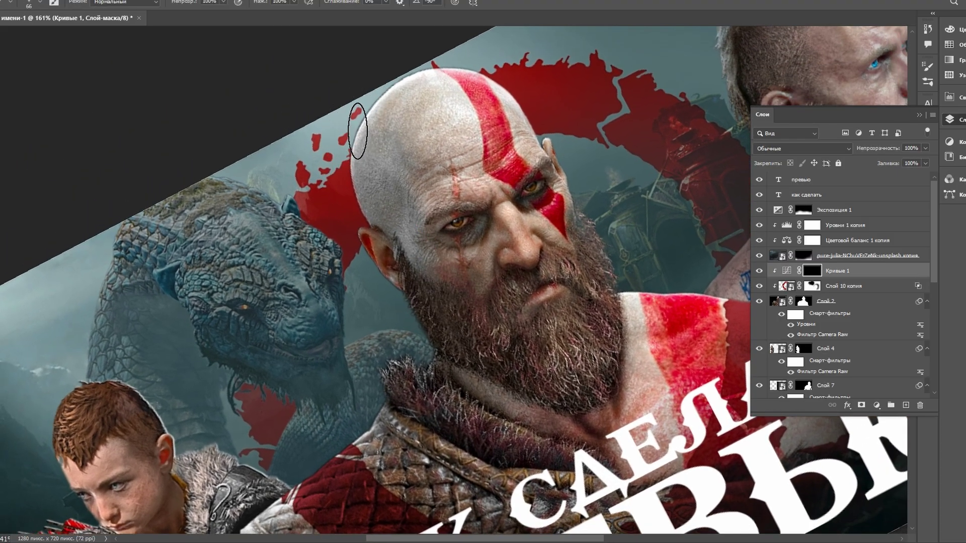
{"action": "mouse_move", "coordinate": [357, 132]}
{"action": "left_mouse_down"}
{"action": "mouse_move", "coordinate": [363, 124]}
{"action": "mouse_move", "coordinate": [388, 189]}
{"action": "mouse_move", "coordinate": [379, 144]}
{"action": "mouse_move", "coordinate": [384, 211]}
{"action": "left_mouse_up"}
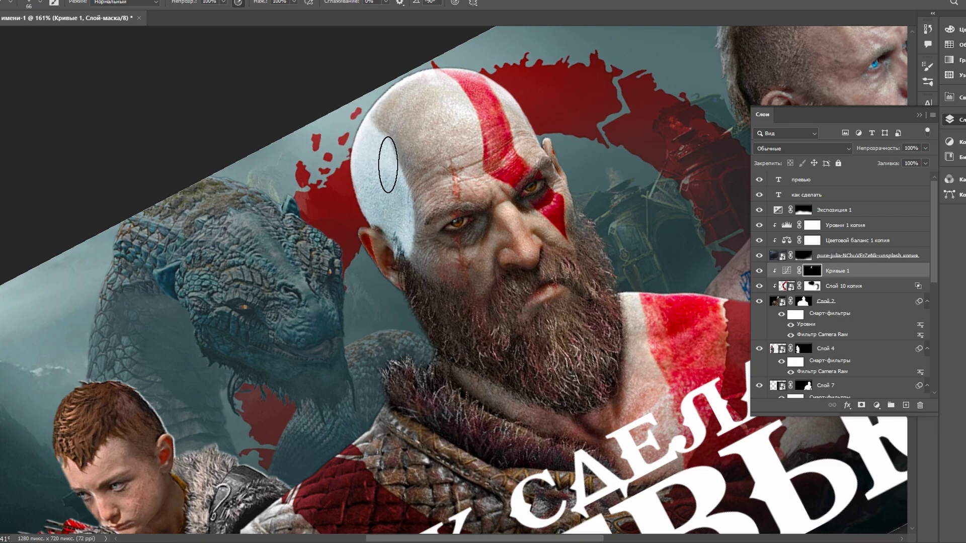
{"action": "mouse_move", "coordinate": [388, 165]}
{"action": "left_mouse_down"}
{"action": "mouse_move", "coordinate": [409, 183]}
{"action": "mouse_move", "coordinate": [383, 162]}
{"action": "mouse_move", "coordinate": [405, 219]}
{"action": "mouse_move", "coordinate": [433, 251]}
{"action": "mouse_move", "coordinate": [431, 289]}
{"action": "mouse_move", "coordinate": [416, 188]}
{"action": "left_mouse_up"}
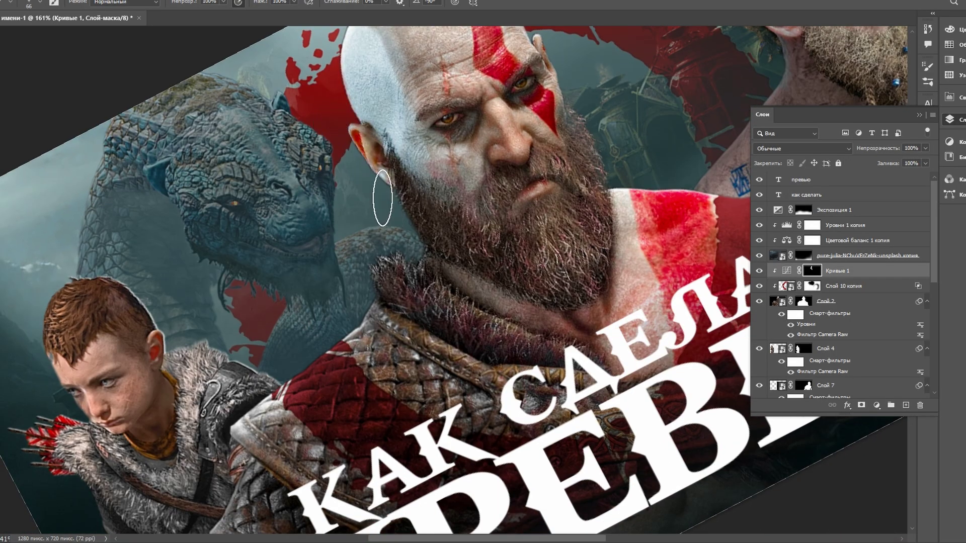
Paint the Curves mask over Kratos's shoulder fur, armguard, fur collar and lower beard.
{"action": "mouse_move", "coordinate": [421, 267]}
{"action": "left_mouse_down"}
{"action": "mouse_move", "coordinate": [462, 172]}
{"action": "mouse_move", "coordinate": [347, 217]}
{"action": "left_mouse_up"}
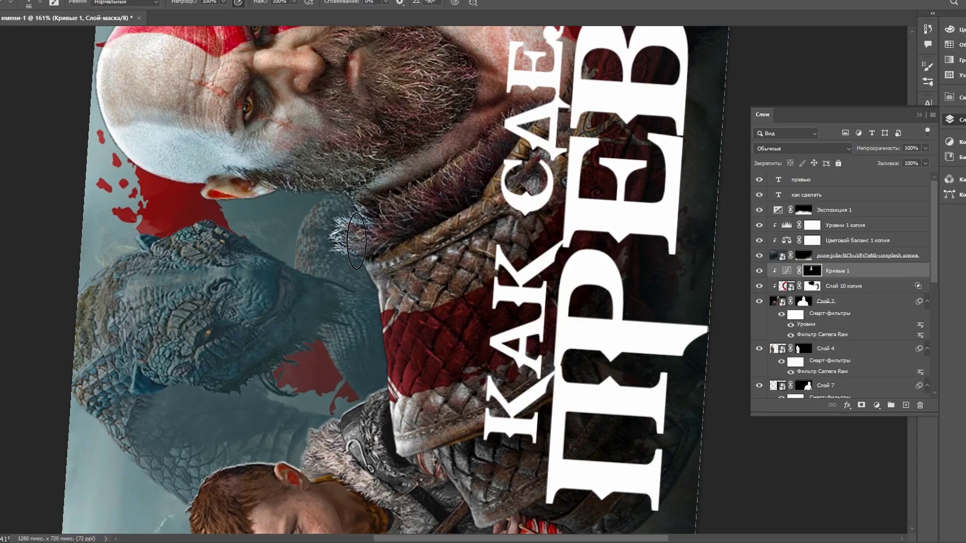
{"action": "scroll", "coordinate": [356, 240], "scroll_direction": "down", "scroll_amount": 2}
{"action": "scroll", "coordinate": [370, 146], "scroll_direction": "down", "scroll_amount": 3}
{"action": "mouse_move", "coordinate": [362, 144]}
{"action": "left_mouse_down"}
{"action": "mouse_move", "coordinate": [389, 154]}
{"action": "mouse_move", "coordinate": [396, 275]}
{"action": "mouse_move", "coordinate": [430, 304]}
{"action": "mouse_move", "coordinate": [447, 341]}
{"action": "mouse_move", "coordinate": [372, 144]}
{"action": "left_mouse_up"}
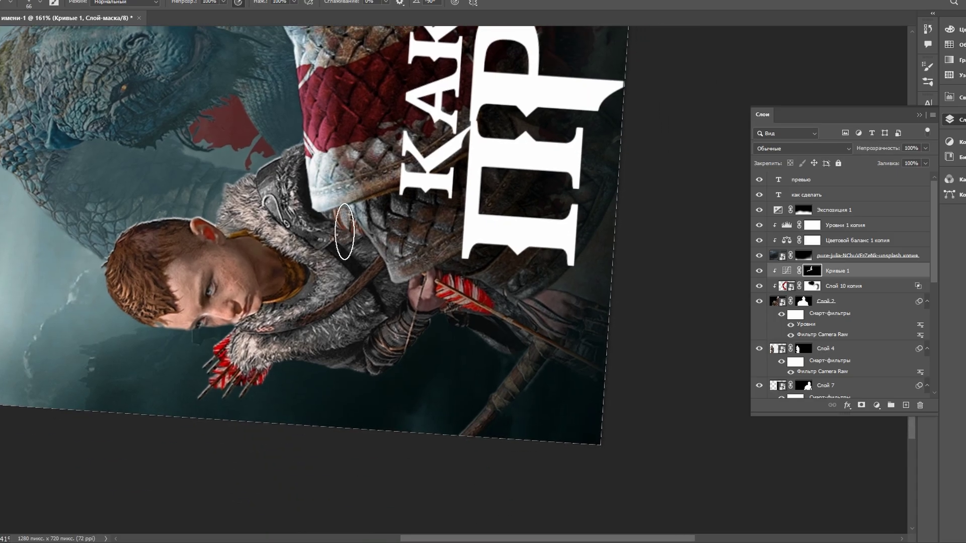
{"action": "mouse_move", "coordinate": [386, 181]}
{"action": "left_mouse_down"}
{"action": "mouse_move", "coordinate": [524, 334]}
{"action": "mouse_move", "coordinate": [531, 362]}
{"action": "left_mouse_up"}
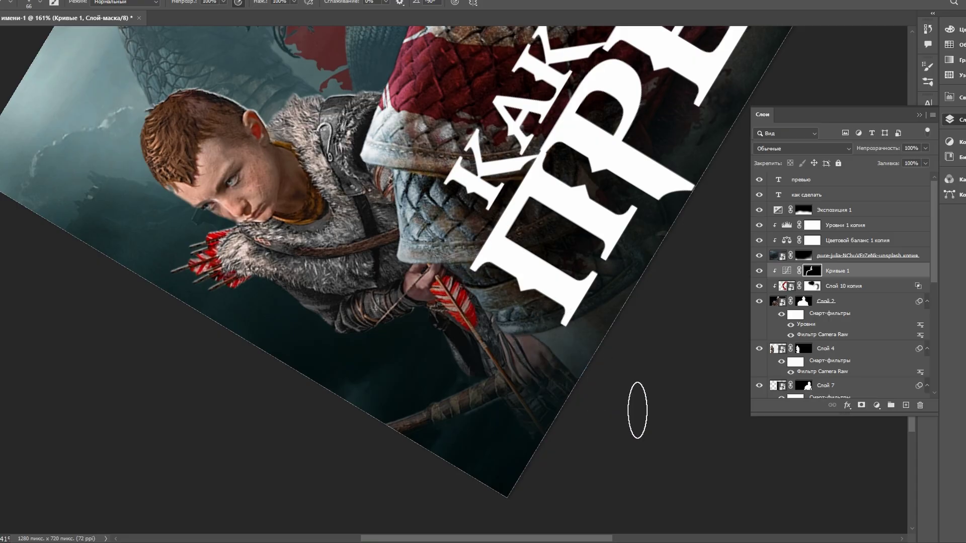
{"action": "left_click_drag", "start_coordinate": [530, 30], "coordinate": [523, 351]}
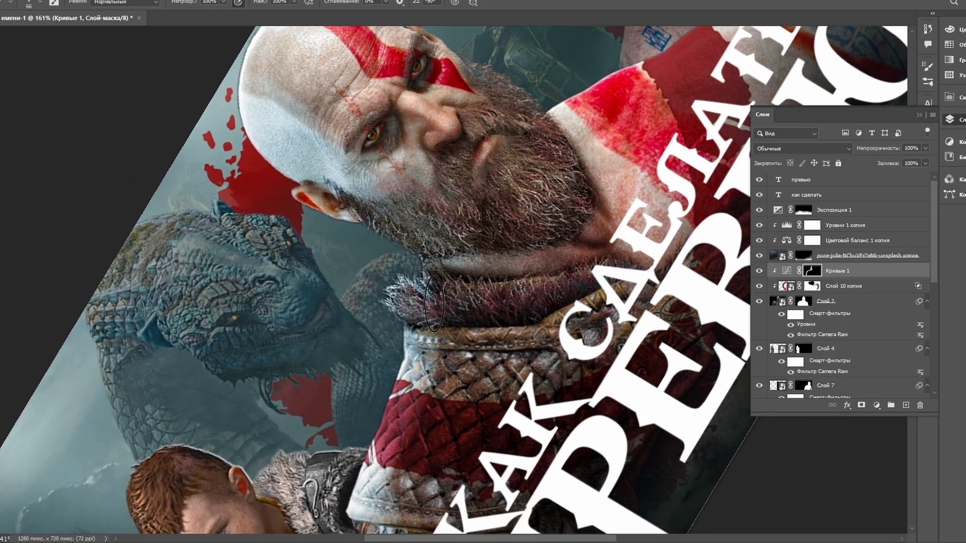
{"action": "mouse_move", "coordinate": [434, 303]}
{"action": "left_mouse_down"}
{"action": "mouse_move", "coordinate": [459, 207]}
{"action": "mouse_move", "coordinate": [449, 89]}
{"action": "left_mouse_up"}
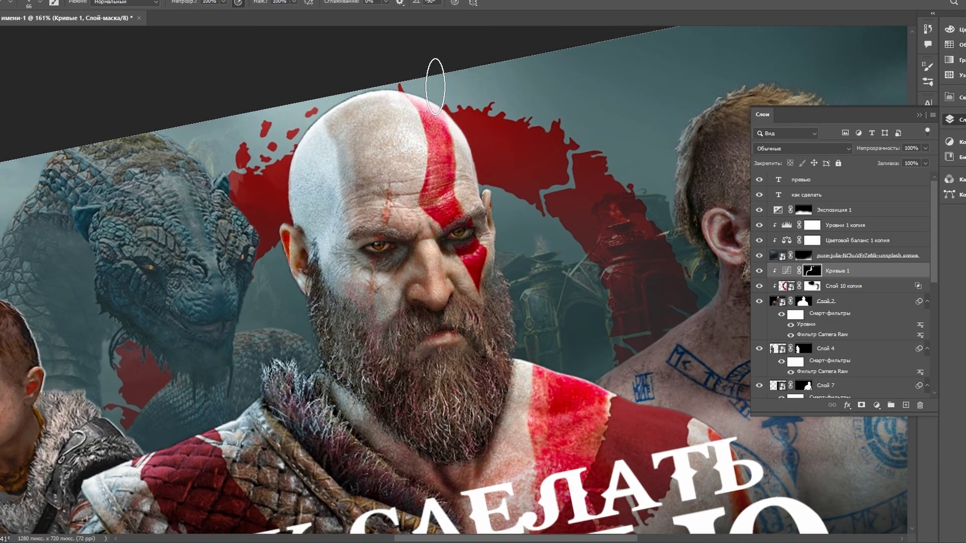
Rotate the canvas view through several tilts, then zoom out to the whole thumbnail.
{"action": "key", "text": "r"}
{"action": "left_click_drag", "start_coordinate": [484, 196], "coordinate": [385, 96]}
{"action": "key", "text": "b"}
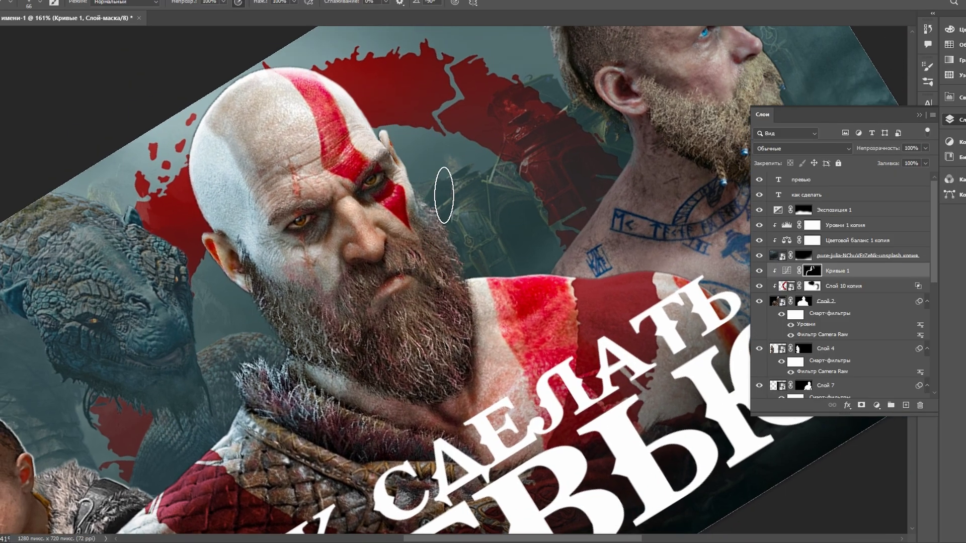
{"action": "left_click_drag", "start_coordinate": [515, 260], "coordinate": [472, 209]}
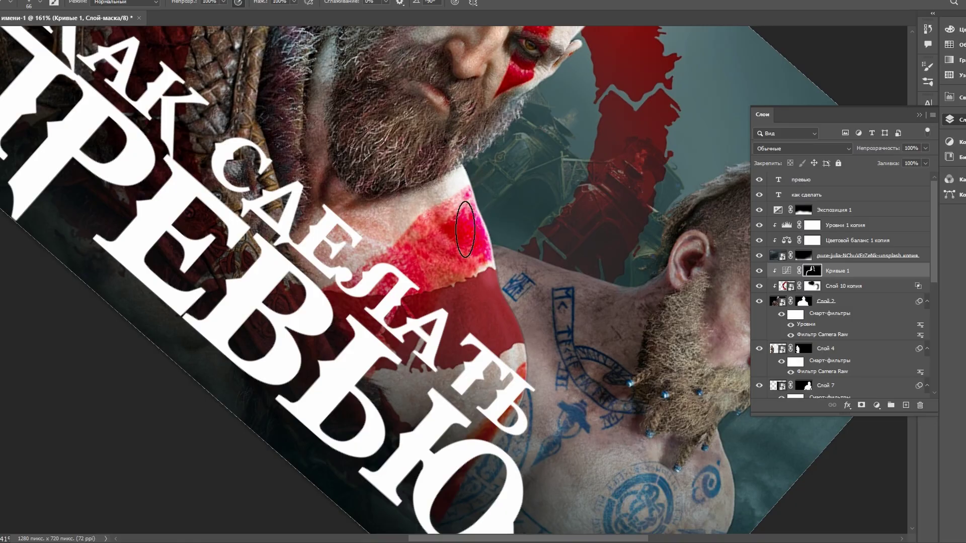
{"action": "left_click_drag", "start_coordinate": [503, 322], "coordinate": [420, 225]}
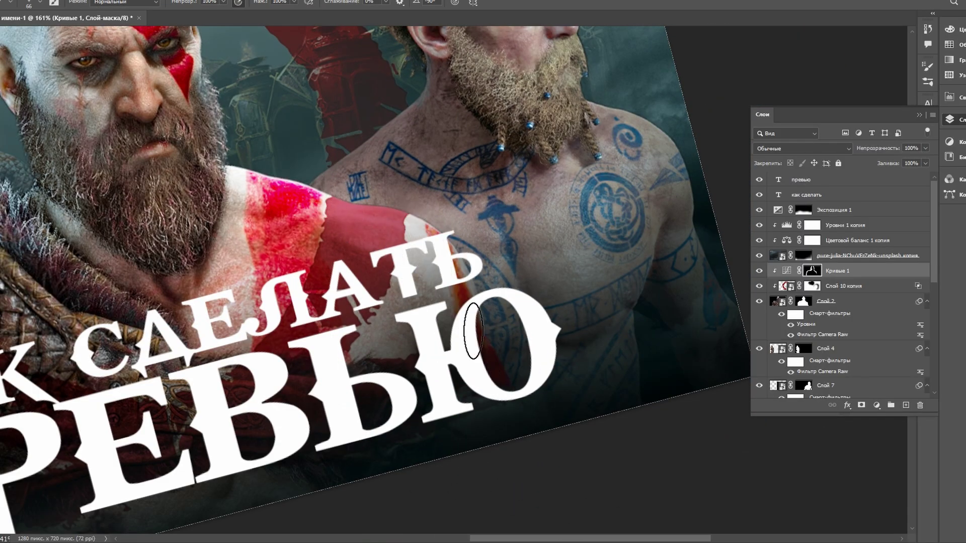
{"action": "key", "text": "ctrl+0"}
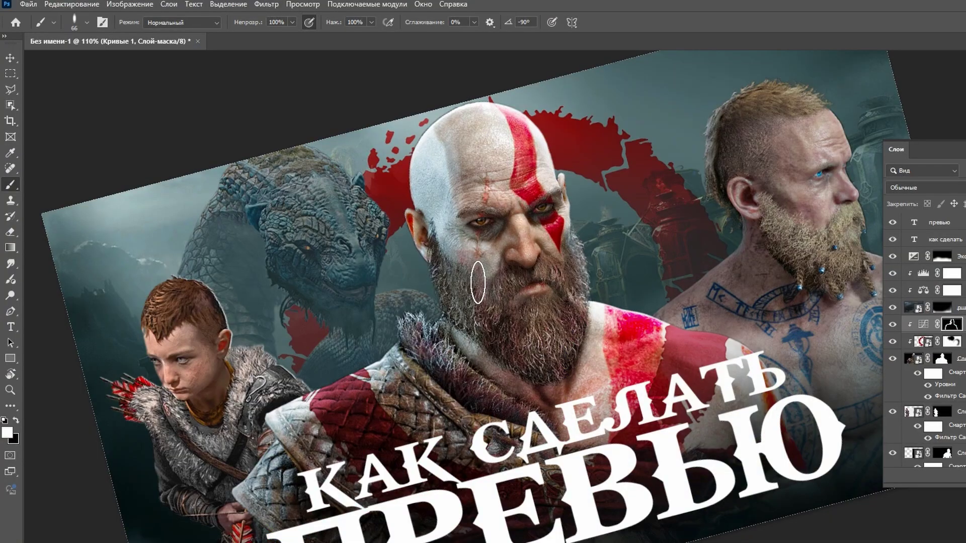
Set the brush to 30% opacity with black as the painting colour and a larger size.
{"action": "left_click", "coordinate": [292, 23]}
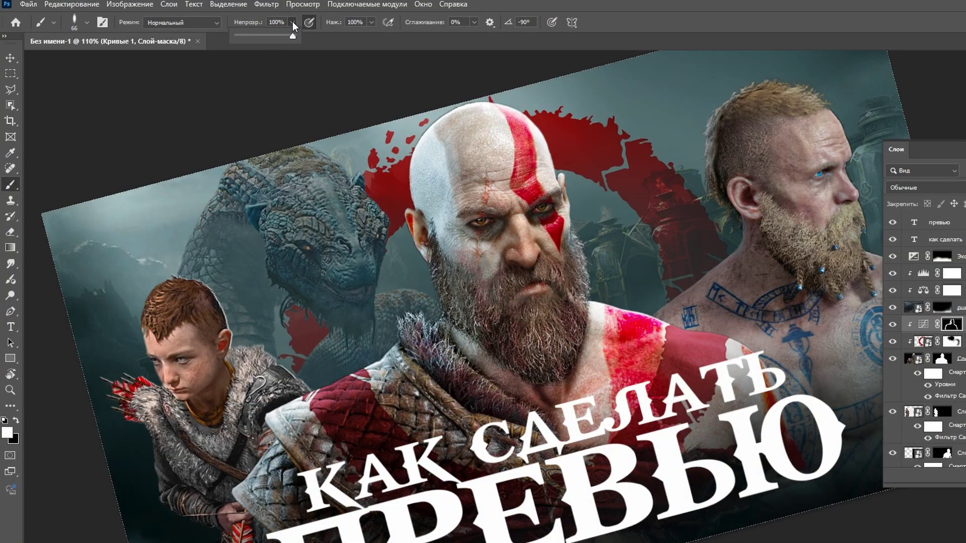
{"action": "left_click", "coordinate": [254, 36]}
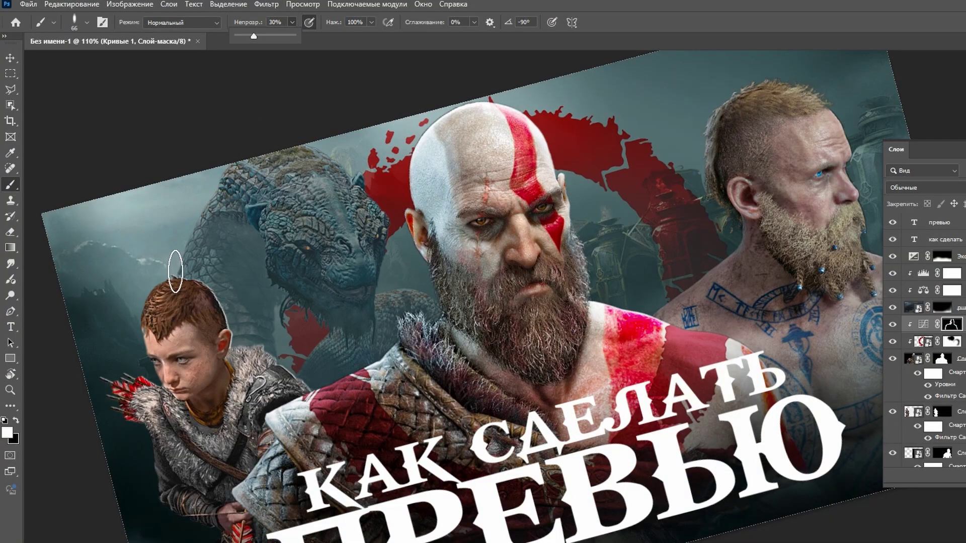
{"action": "left_click", "coordinate": [17, 422]}
{"action": "scroll", "coordinate": [478, 171], "scroll_direction": "up", "scroll_amount": 2}
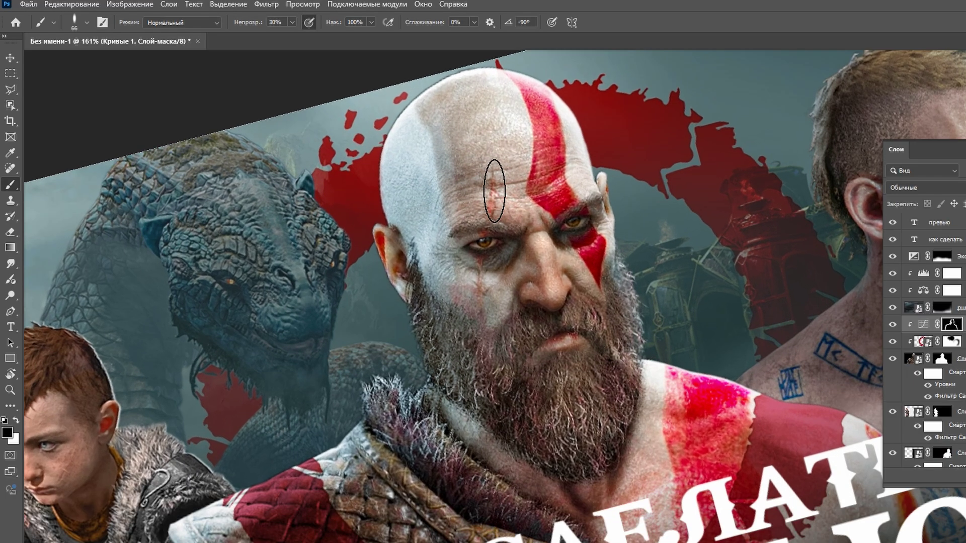
{"action": "key", "text": "bracketright"}
{"action": "key", "text": "bracketright"}
{"action": "key", "text": "bracketright"}
Work the mask around Kratos's head in rotated views, then fit and level the canvas.
{"action": "left_click_drag", "start_coordinate": [512, 192], "coordinate": [347, 288]}
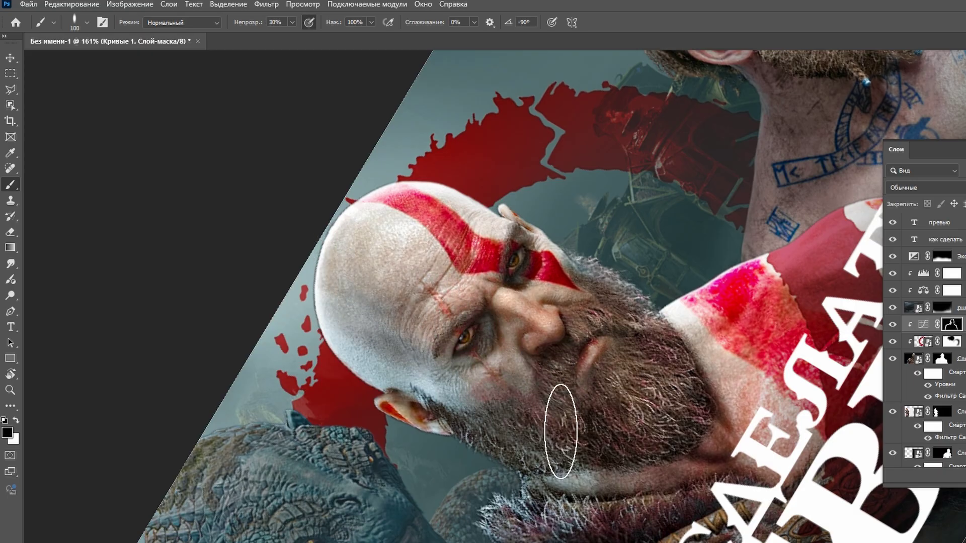
{"action": "left_click_drag", "start_coordinate": [582, 452], "coordinate": [416, 280]}
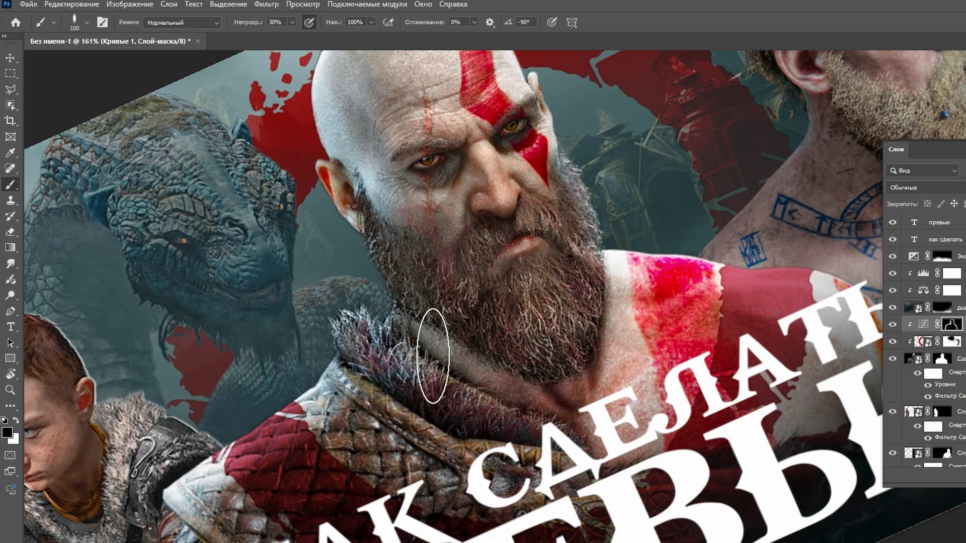
{"action": "mouse_move", "coordinate": [426, 416]}
{"action": "left_mouse_down"}
{"action": "mouse_move", "coordinate": [358, 189]}
{"action": "mouse_move", "coordinate": [367, 310]}
{"action": "left_mouse_up"}
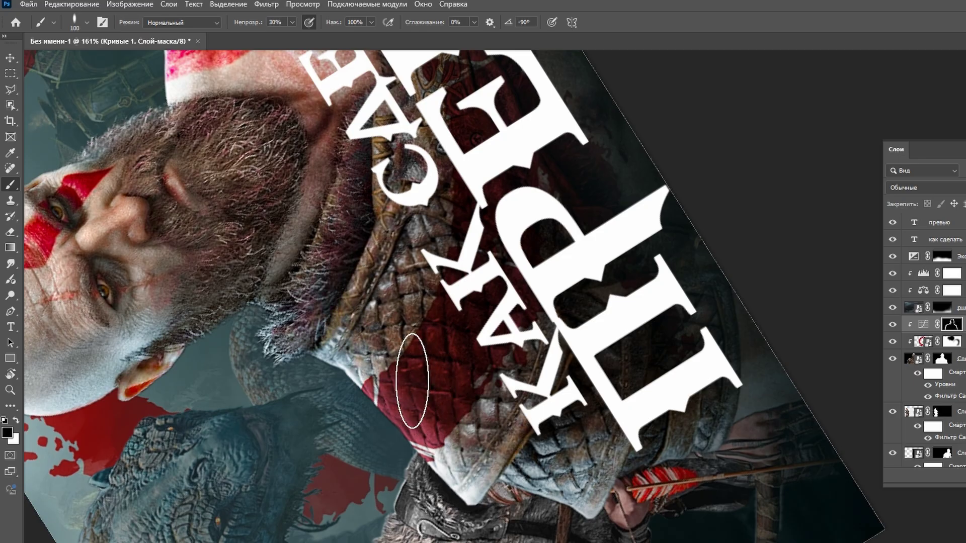
{"action": "mouse_move", "coordinate": [518, 460]}
{"action": "left_mouse_down"}
{"action": "mouse_move", "coordinate": [327, 411]}
{"action": "mouse_move", "coordinate": [389, 340]}
{"action": "left_mouse_up"}
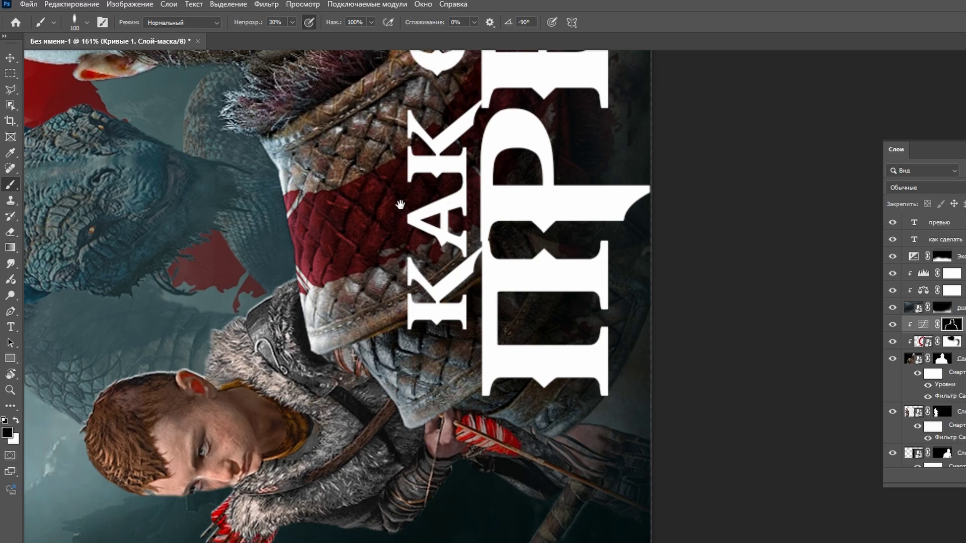
{"action": "scroll", "coordinate": [563, 338], "scroll_direction": "up", "scroll_amount": 5}
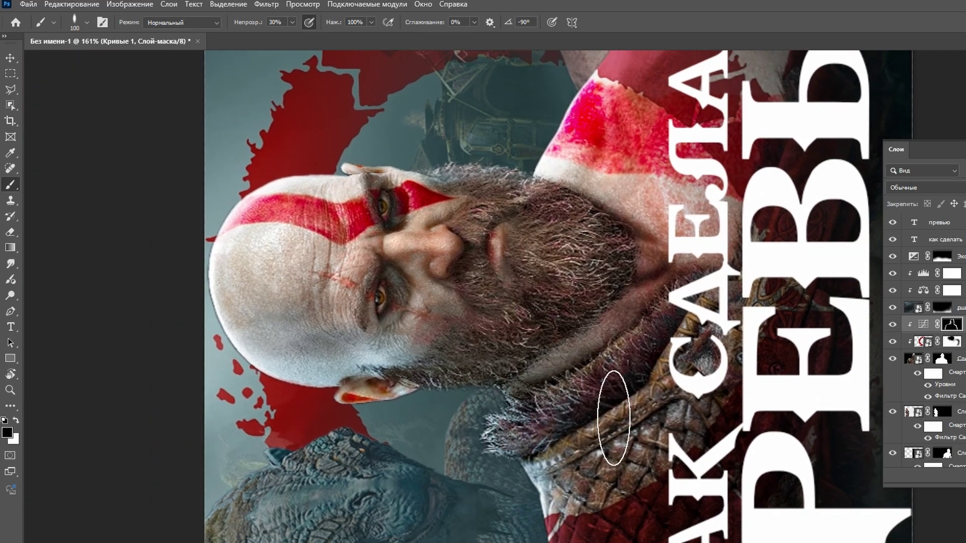
{"action": "left_click_drag", "start_coordinate": [613, 417], "coordinate": [503, 245]}
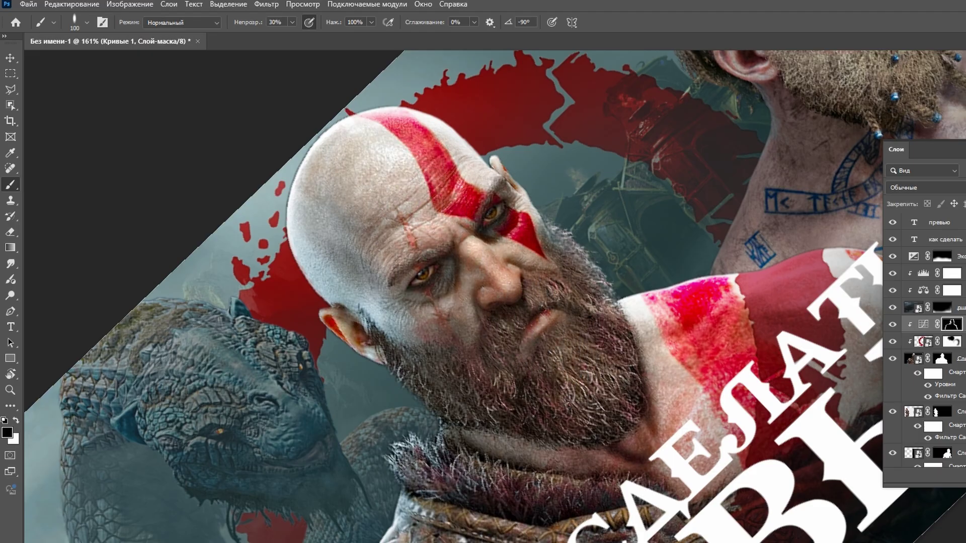
{"action": "key", "text": "ctrl+0"}
{"action": "key", "text": "r"}
{"action": "key", "text": "Escape"}
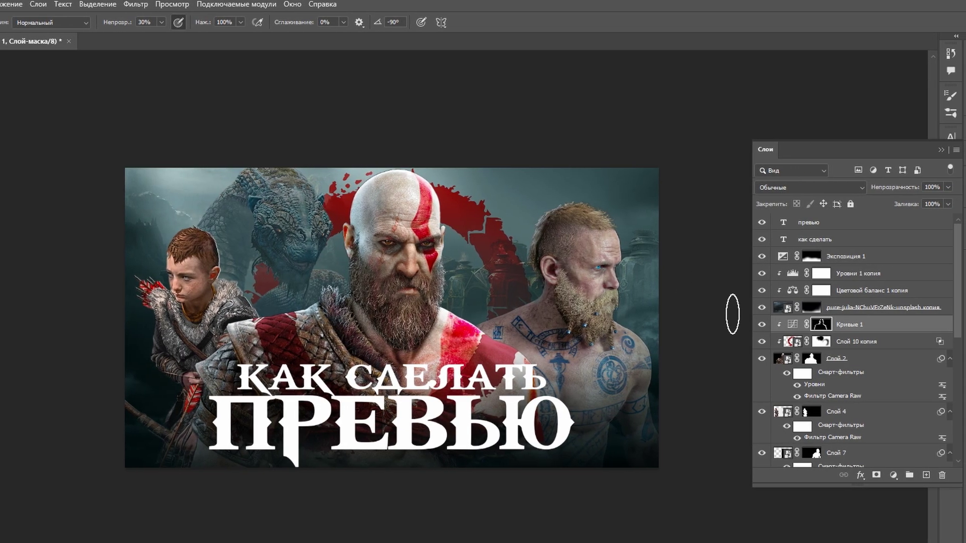
Duplicate Кривые 1 and replace the copy's mask with a fully black mask.
{"action": "left_click_drag", "start_coordinate": [863, 324], "coordinate": [846, 350]}
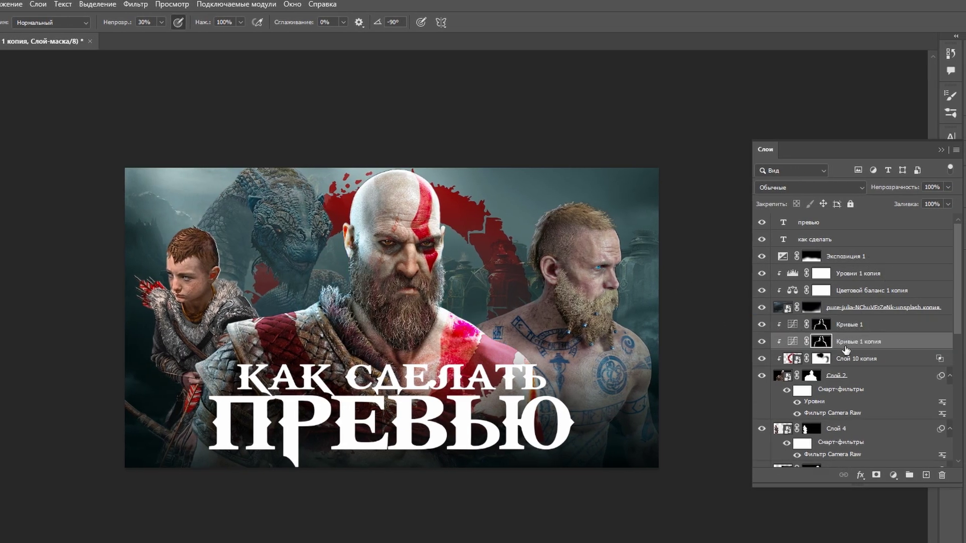
{"action": "right_click", "coordinate": [822, 343]}
{"action": "left_click", "coordinate": [850, 244]}
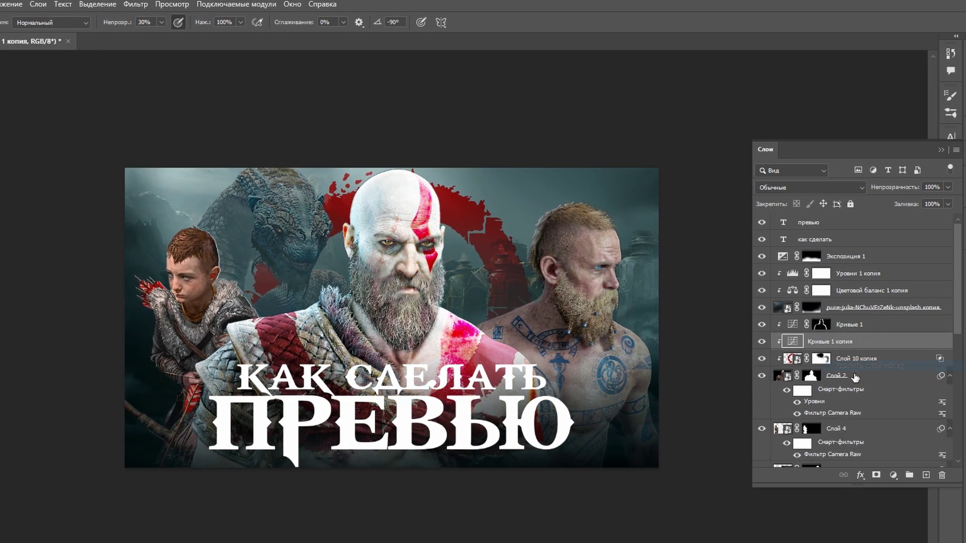
{"action": "left_click", "coordinate": [875, 475], "text": "alt"}
{"action": "scroll", "coordinate": [342, 199], "scroll_direction": "up", "scroll_amount": 3}
{"action": "scroll", "coordinate": [342, 199], "scroll_direction": "up", "scroll_amount": 3}
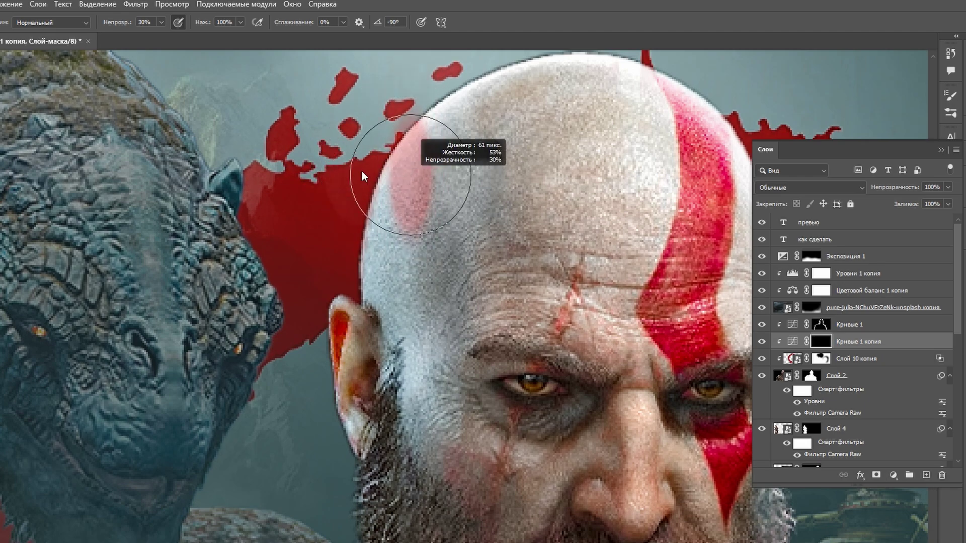
Set brush opacity to 100% and work around Kratos's head, beard and collar.
{"action": "left_click", "coordinate": [161, 22]}
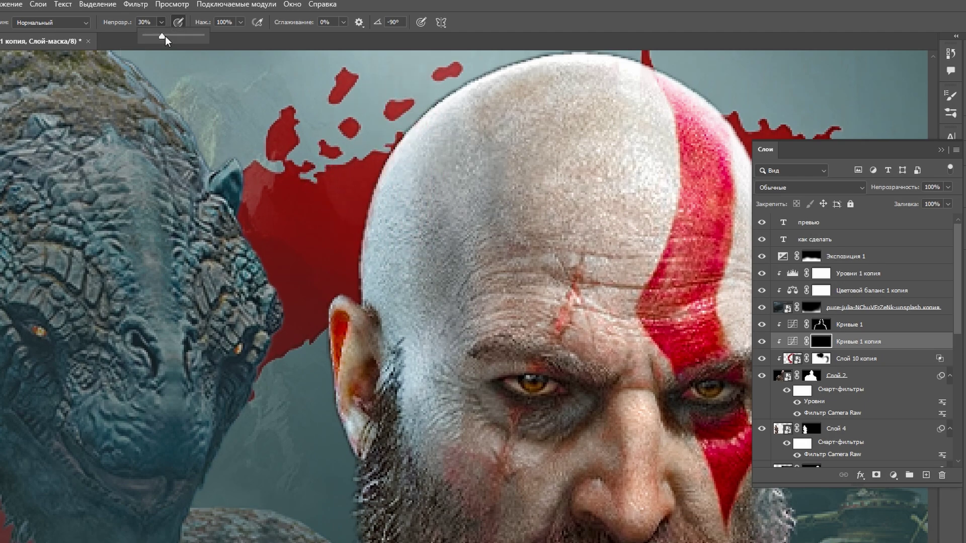
{"action": "left_click_drag", "start_coordinate": [922, 223], "coordinate": [726, 292]}
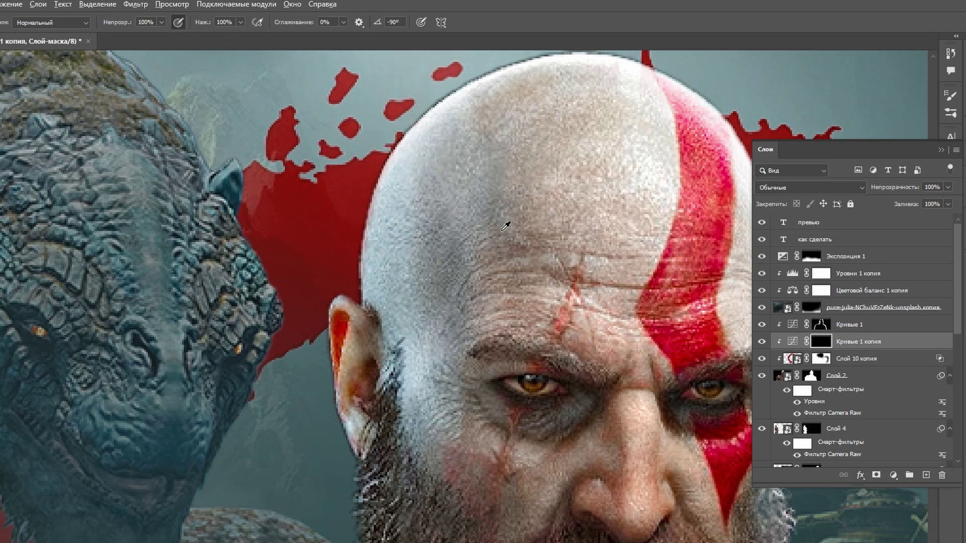
{"action": "scroll", "coordinate": [505, 226], "scroll_direction": "down", "scroll_amount": 1}
{"action": "mouse_move", "coordinate": [460, 138]}
{"action": "left_mouse_down"}
{"action": "mouse_move", "coordinate": [436, 192]}
{"action": "mouse_move", "coordinate": [195, 227]}
{"action": "left_mouse_up"}
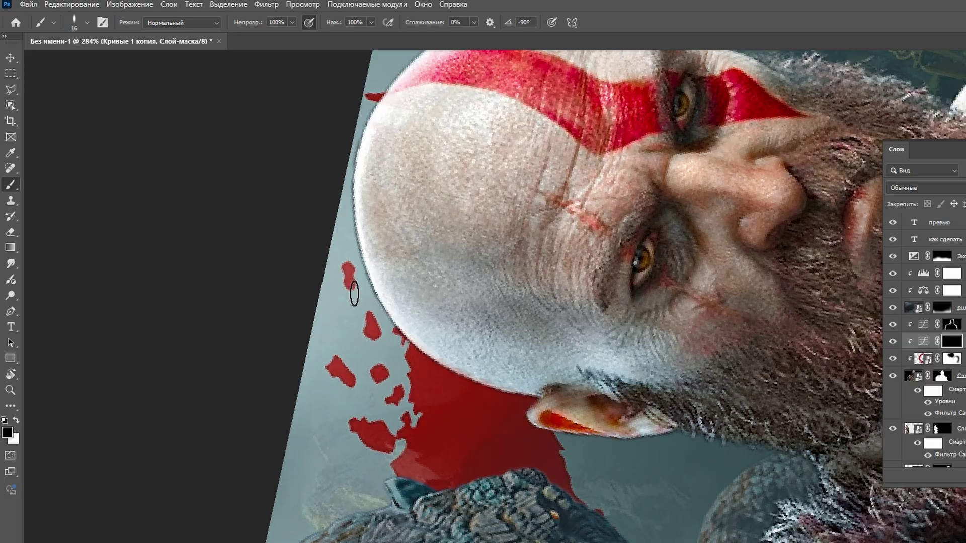
{"action": "left_click_drag", "start_coordinate": [349, 195], "coordinate": [436, 178]}
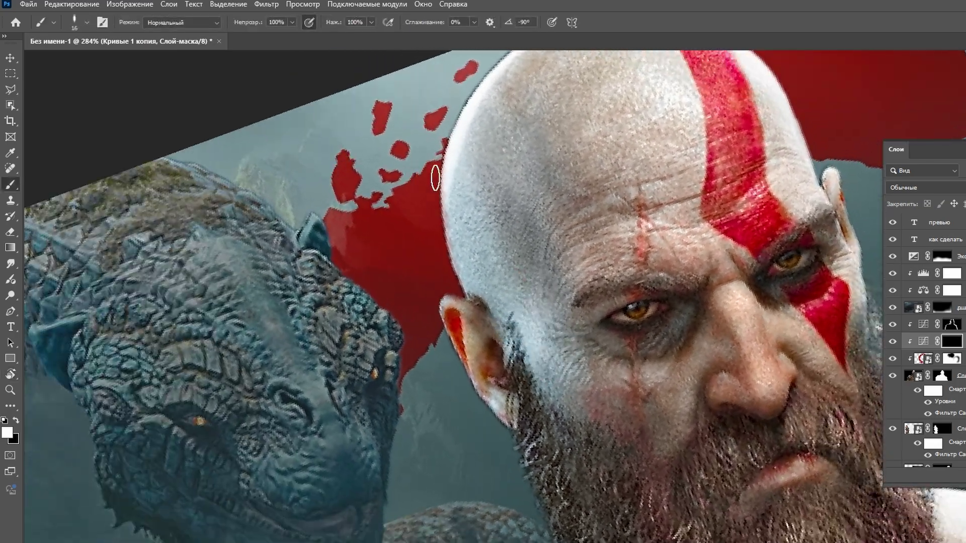
{"action": "mouse_move", "coordinate": [491, 276]}
{"action": "left_mouse_down"}
{"action": "mouse_move", "coordinate": [550, 308]}
{"action": "mouse_move", "coordinate": [423, 206]}
{"action": "left_mouse_up"}
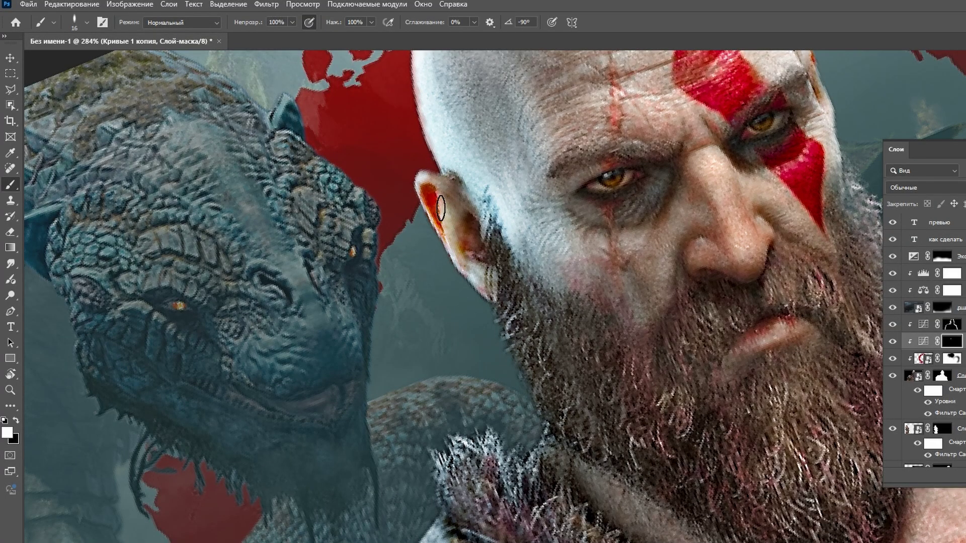
{"action": "mouse_move", "coordinate": [528, 359]}
{"action": "left_mouse_down"}
{"action": "mouse_move", "coordinate": [477, 187]}
{"action": "mouse_move", "coordinate": [491, 256]}
{"action": "mouse_move", "coordinate": [321, 223]}
{"action": "left_mouse_up"}
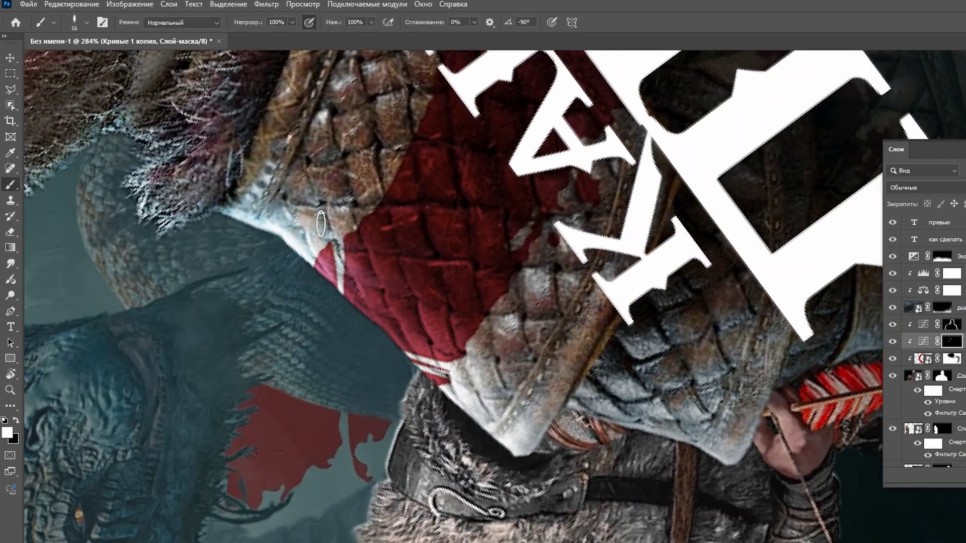
{"action": "mouse_move", "coordinate": [533, 433]}
{"action": "left_mouse_down"}
{"action": "mouse_move", "coordinate": [438, 437]}
{"action": "mouse_move", "coordinate": [428, 280]}
{"action": "mouse_move", "coordinate": [451, 208]}
{"action": "left_mouse_up"}
Fit the thumbnail and re-tilt the view around Kratos's head, painting between rotations.
{"action": "left_click_drag", "start_coordinate": [503, 277], "coordinate": [420, 263]}
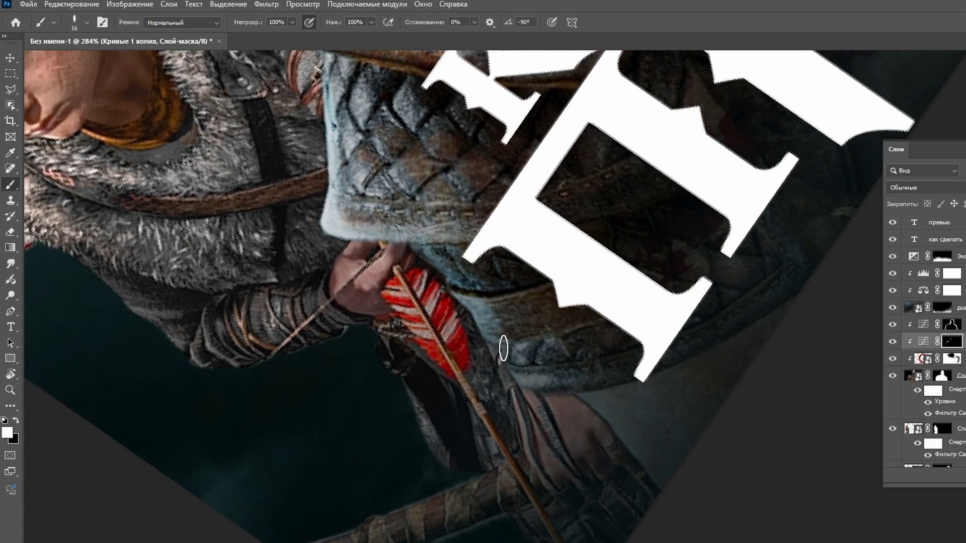
{"action": "key", "text": "ctrl+0"}
{"action": "key", "text": "Escape"}
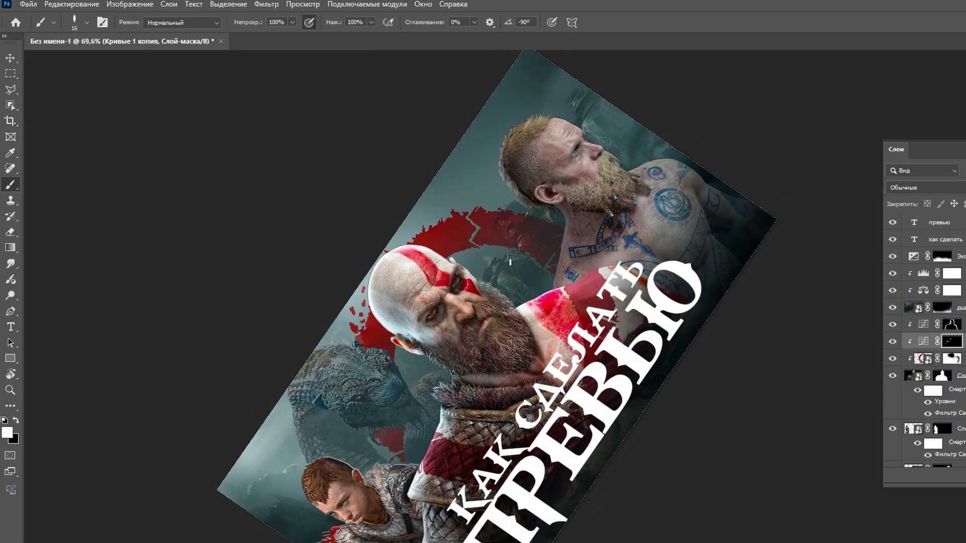
{"action": "key", "text": "ctrl+0"}
{"action": "scroll", "coordinate": [522, 156], "scroll_direction": "up", "scroll_amount": 5}
{"action": "key", "text": "r"}
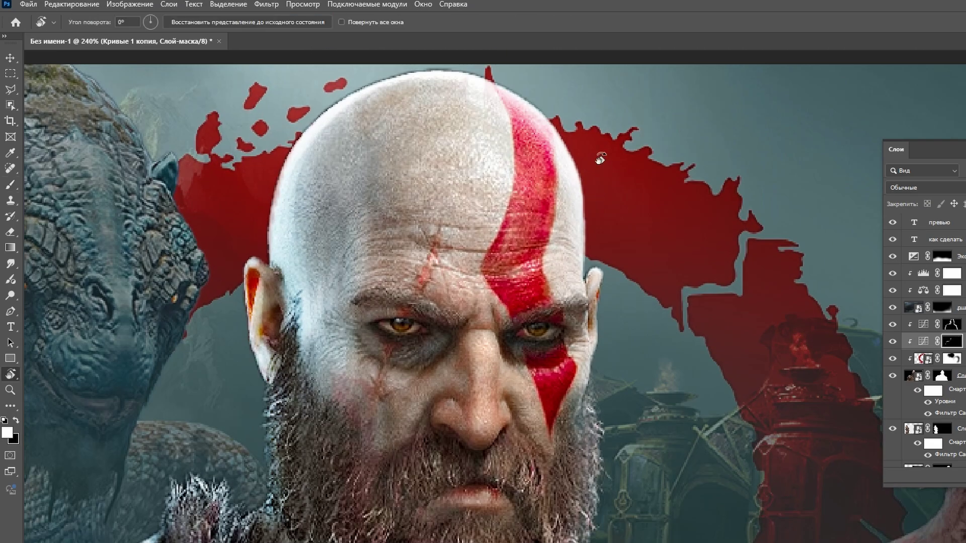
{"action": "mouse_move", "coordinate": [563, 162]}
{"action": "left_mouse_down"}
{"action": "mouse_move", "coordinate": [510, 132]}
{"action": "mouse_move", "coordinate": [465, 175]}
{"action": "left_mouse_up"}
{"action": "key", "text": "b"}
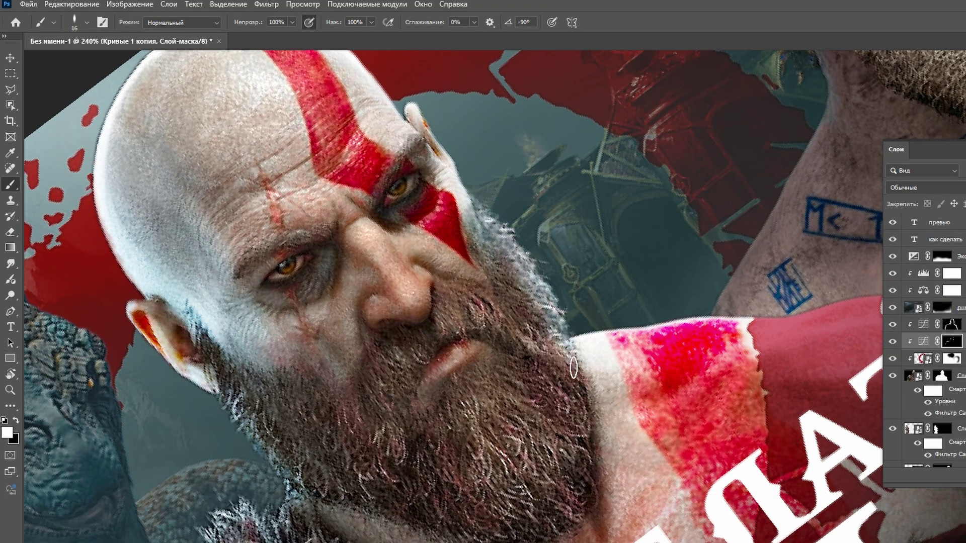
{"action": "key", "text": "r"}
{"action": "mouse_move", "coordinate": [569, 363]}
{"action": "left_mouse_down"}
{"action": "mouse_move", "coordinate": [363, 276]}
{"action": "mouse_move", "coordinate": [569, 216]}
{"action": "left_mouse_up"}
{"action": "key", "text": "b"}
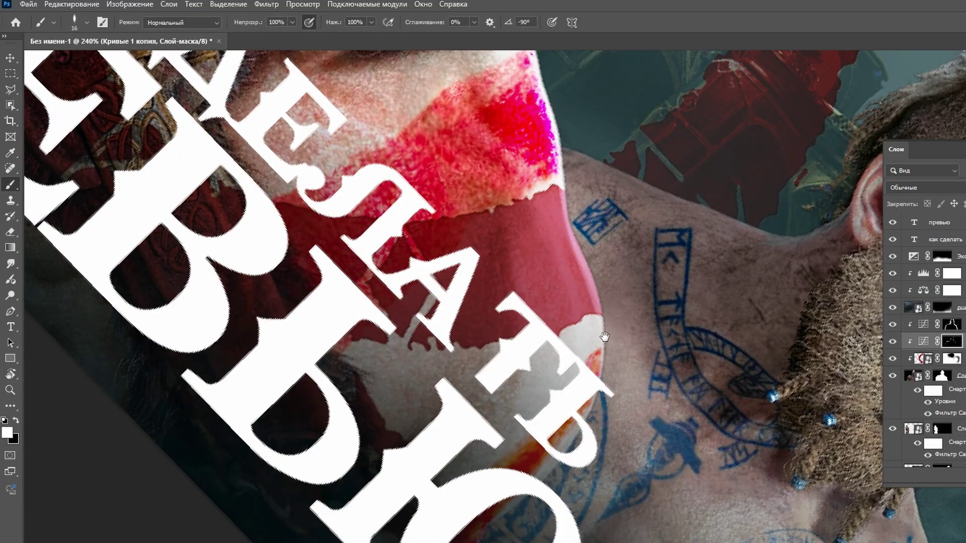
{"action": "left_click_drag", "start_coordinate": [604, 336], "coordinate": [440, 194]}
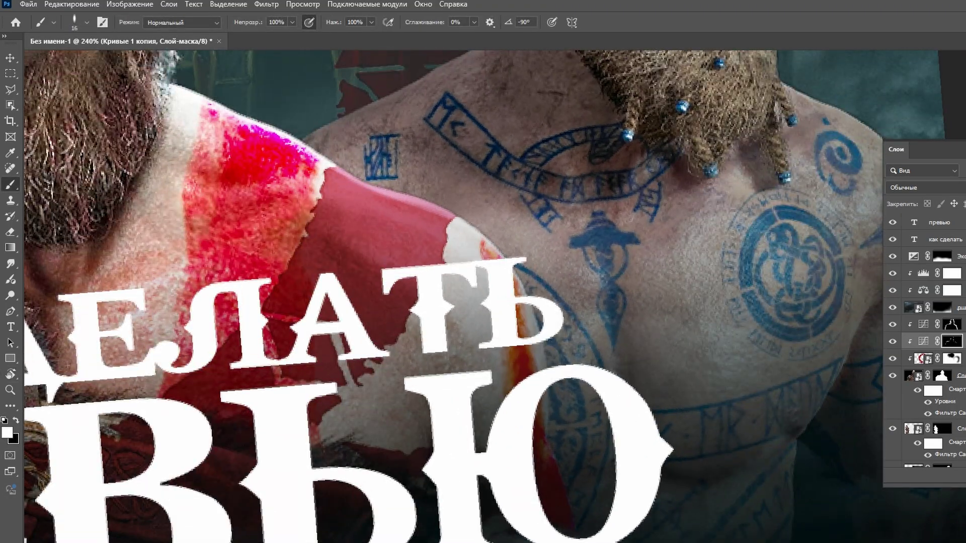
{"action": "key", "text": "ctrl+0"}
{"action": "key", "text": "r"}
Zoom in on Kratos's face with a smaller brush for finer mask detail.
{"action": "left_click", "coordinate": [326, 23]}
{"action": "key", "text": "b"}
{"action": "scroll", "coordinate": [538, 179], "scroll_direction": "up", "scroll_amount": 5}
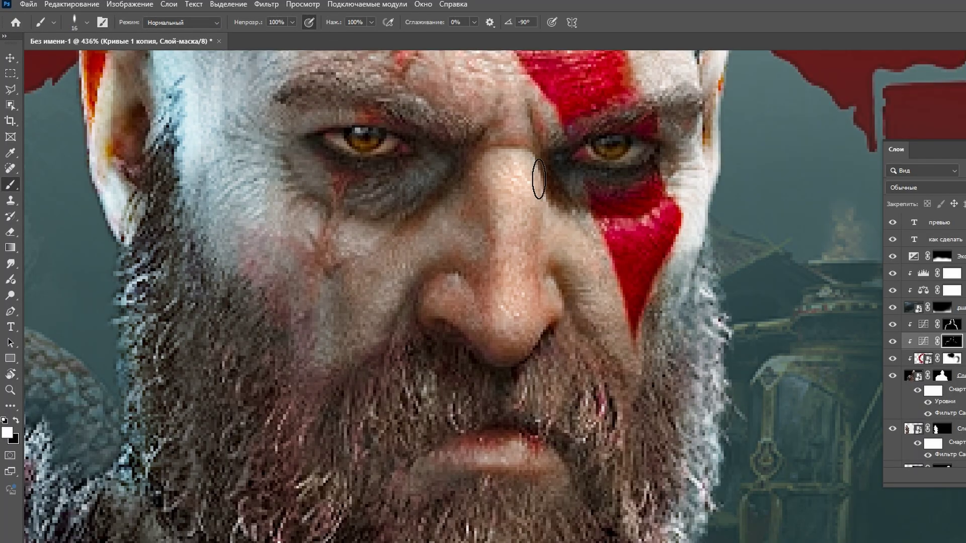
{"action": "key", "text": "bracketleft"}
{"action": "key", "text": "bracketleft"}
{"action": "key", "text": "bracketleft"}
{"action": "mouse_move", "coordinate": [538, 178]}
{"action": "left_mouse_down"}
{"action": "mouse_move", "coordinate": [618, 182]}
{"action": "mouse_move", "coordinate": [615, 279]}
{"action": "mouse_move", "coordinate": [615, 266]}
{"action": "left_mouse_up"}
{"action": "key", "text": "ctrl+0"}
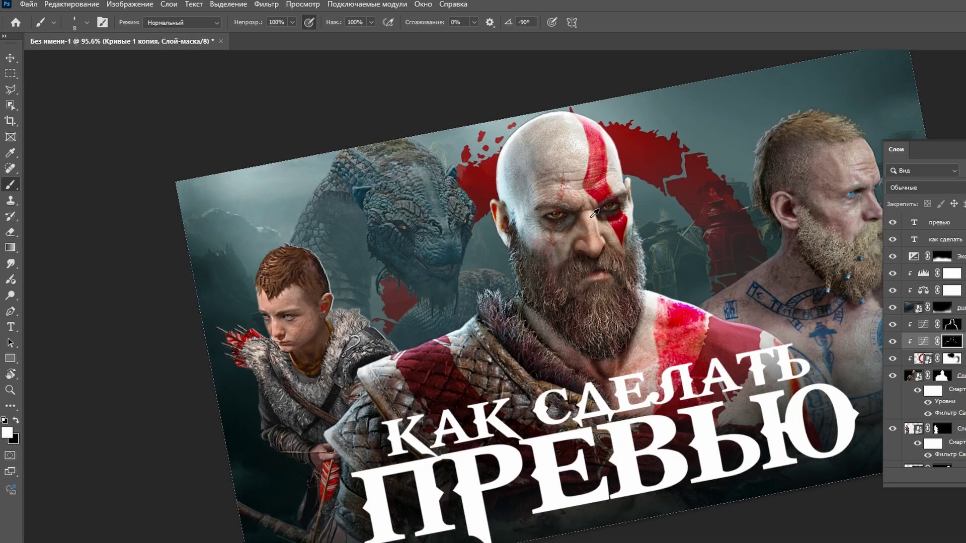
{"action": "scroll", "coordinate": [628, 222], "scroll_direction": "up", "scroll_amount": 5}
{"action": "key", "text": "bracketleft"}
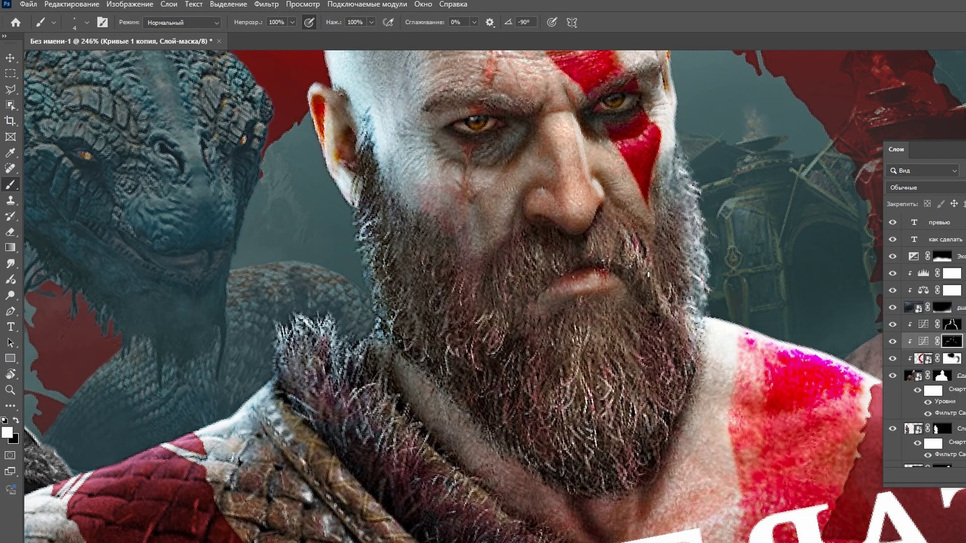
Rotate the view to bring Atreus in, then show the whole thumbnail level.
{"action": "left_click_drag", "start_coordinate": [629, 222], "coordinate": [584, 172]}
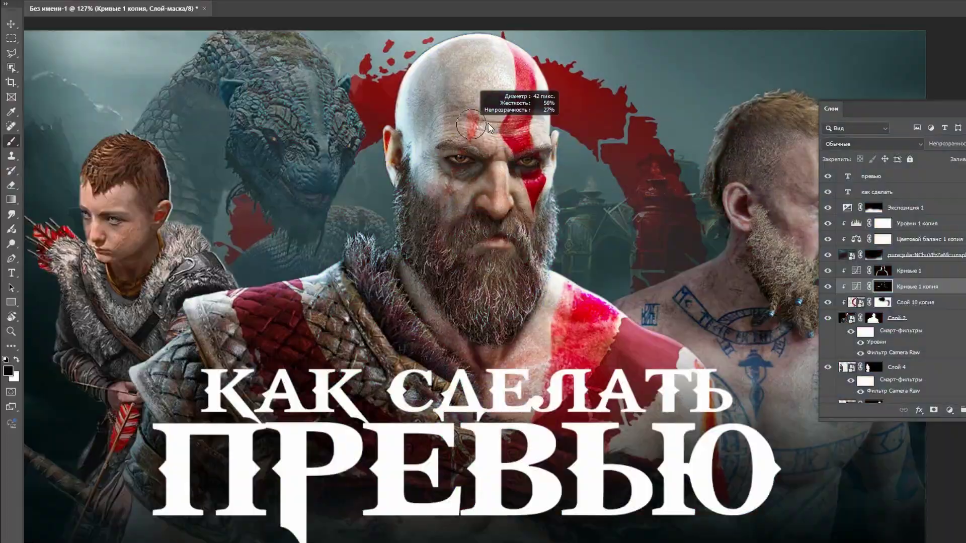
{"action": "left_click_drag", "start_coordinate": [449, 86], "coordinate": [593, 126]}
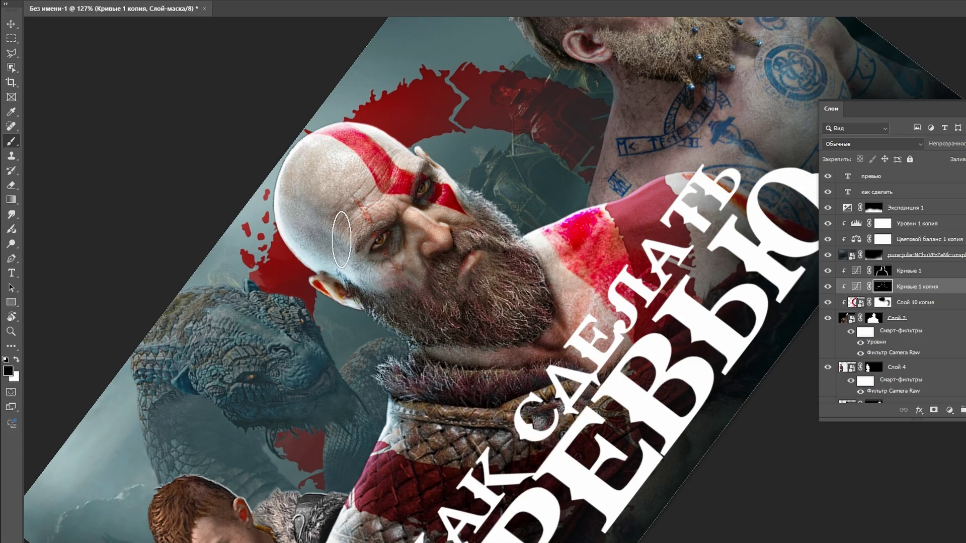
{"action": "left_click_drag", "start_coordinate": [457, 246], "coordinate": [481, 103]}
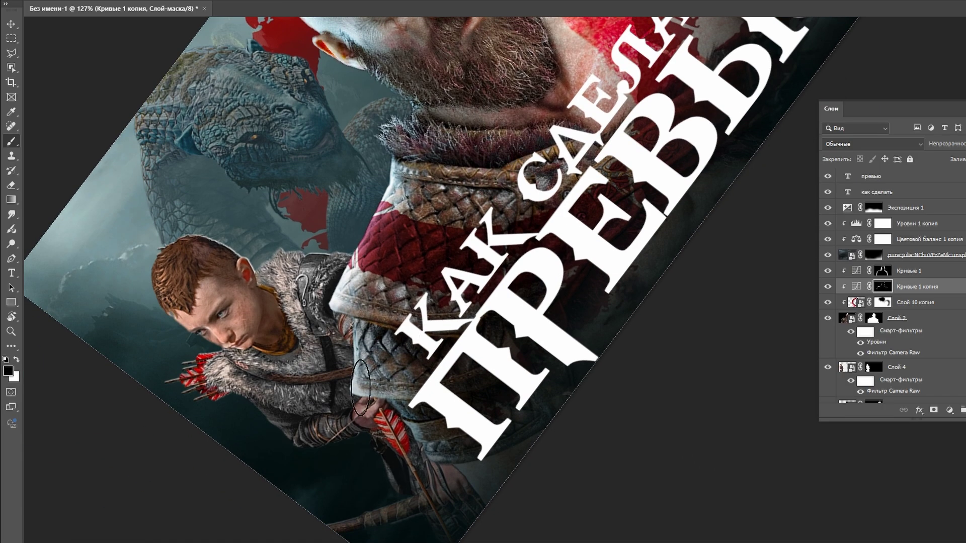
{"action": "key", "text": "ctrl+0"}
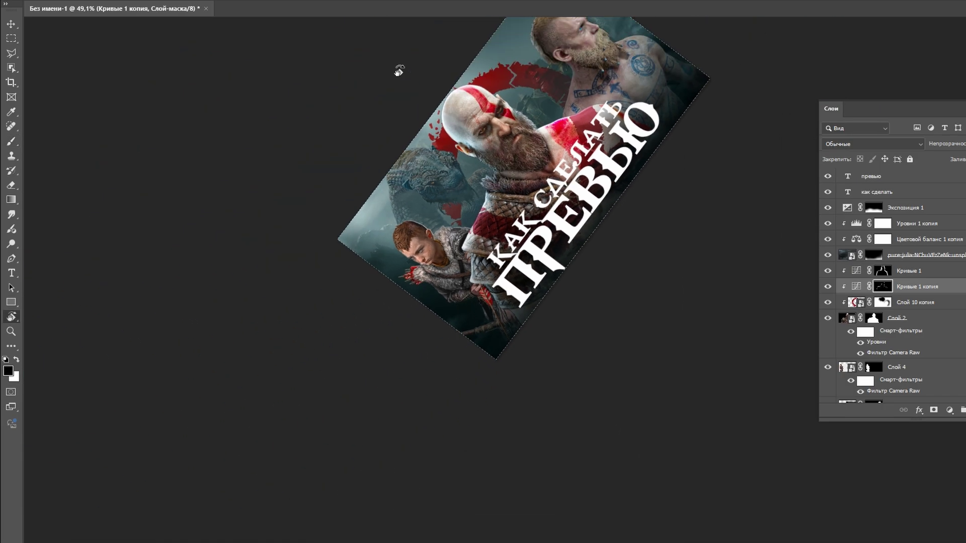
{"action": "scroll", "coordinate": [445, 247], "scroll_direction": "up", "scroll_amount": 2}
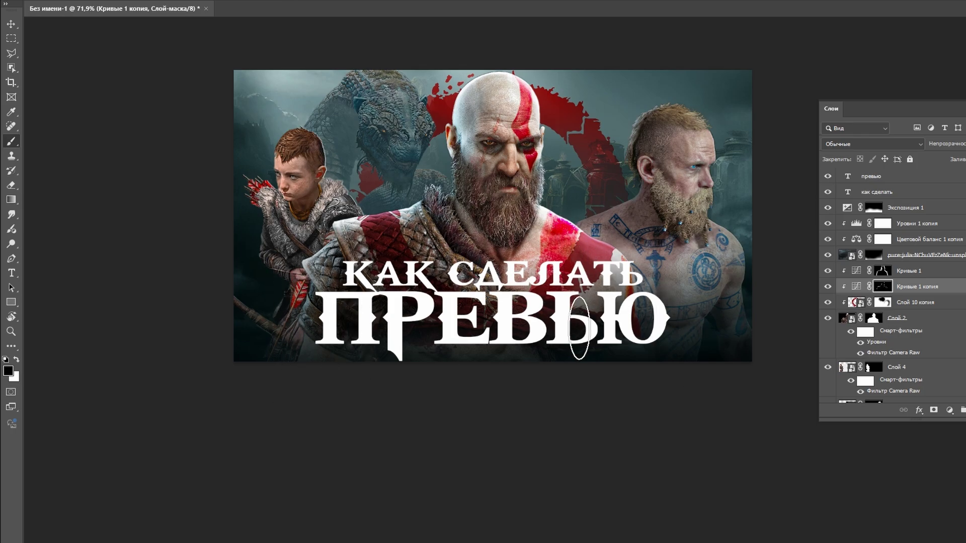
Target the Кривые 1 mask and duplicate Кривые 1 below the Слой 2 group.
{"action": "left_click", "coordinate": [882, 272]}
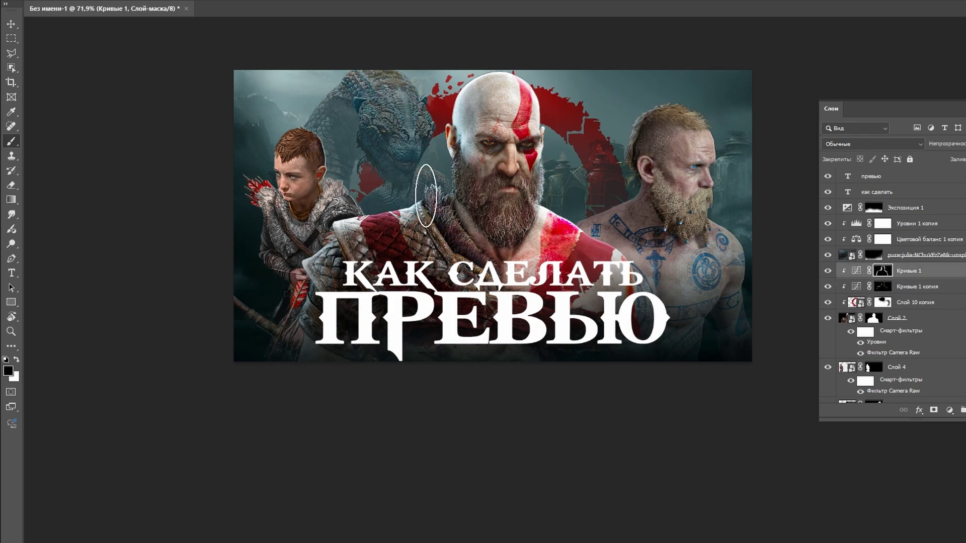
{"action": "scroll", "coordinate": [425, 196], "scroll_direction": "down", "scroll_amount": 2}
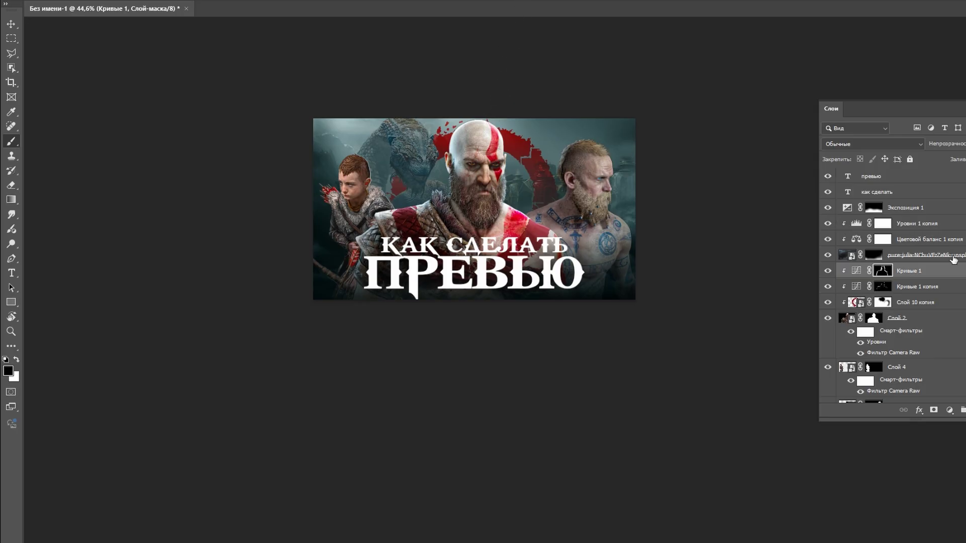
{"action": "left_click_drag", "start_coordinate": [920, 276], "coordinate": [885, 362]}
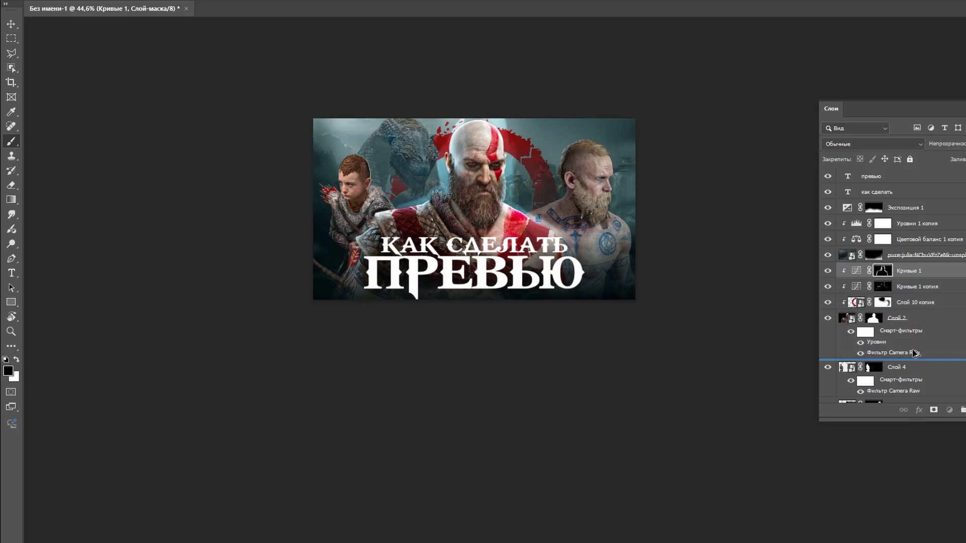
Replace the old mask on Кривые 1 копия 2 with a black mask after the cannot-edit warning.
{"action": "right_click", "coordinate": [876, 368]}
{"action": "left_click", "coordinate": [917, 391]}
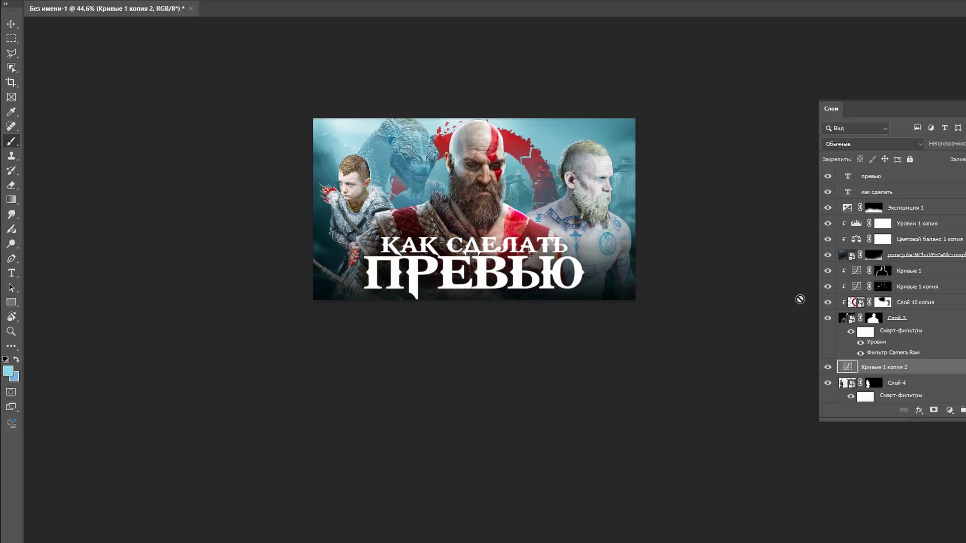
{"action": "right_click", "coordinate": [68, 23]}
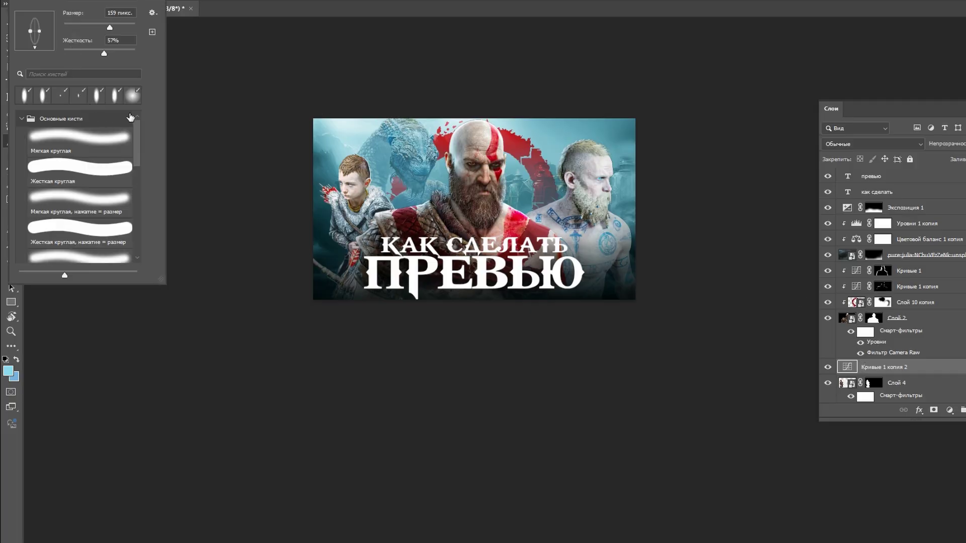
{"action": "left_click", "coordinate": [722, 79]}
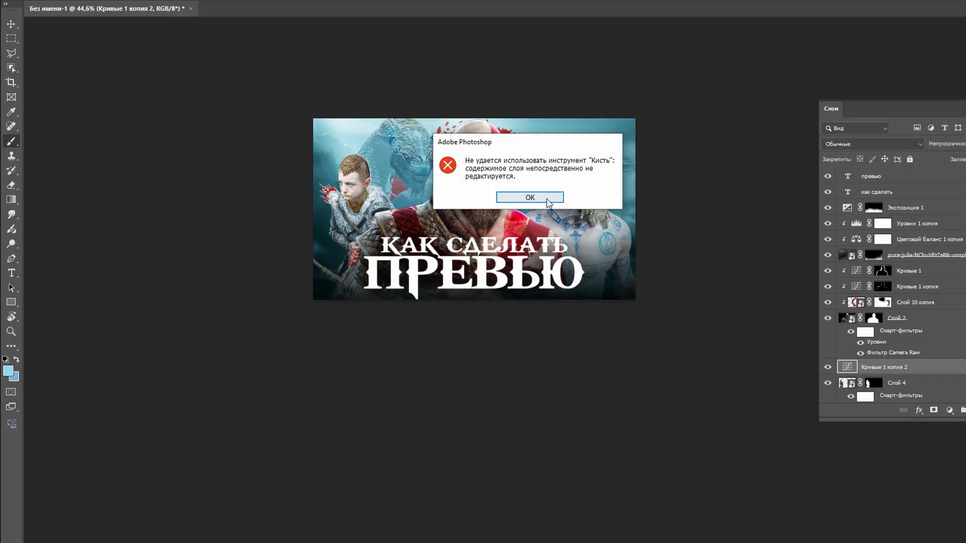
{"action": "left_click", "coordinate": [547, 199]}
{"action": "left_click", "coordinate": [934, 414], "text": "alt"}
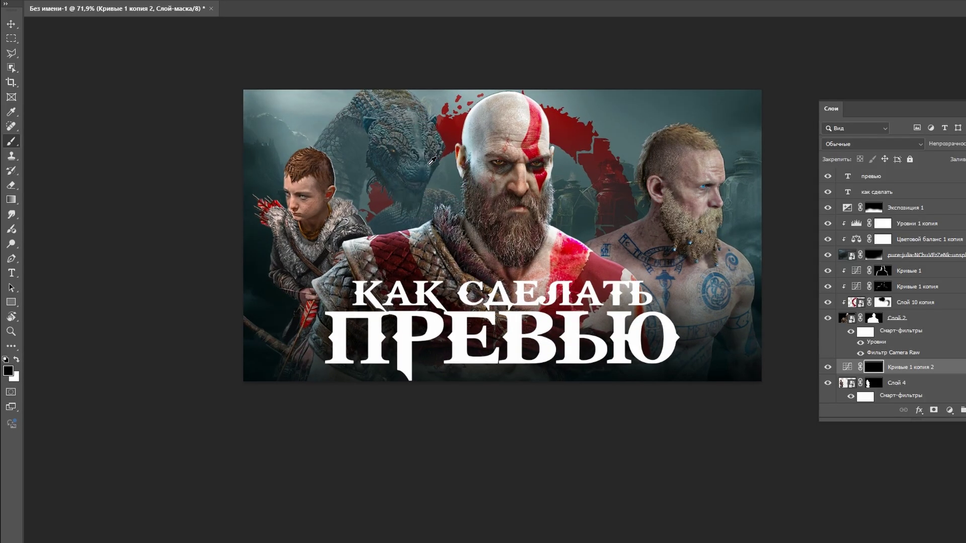
Paint white on the mask to brighten the serpent and the background near Baldur's head.
{"action": "scroll", "coordinate": [427, 165], "scroll_direction": "up", "scroll_amount": 3}
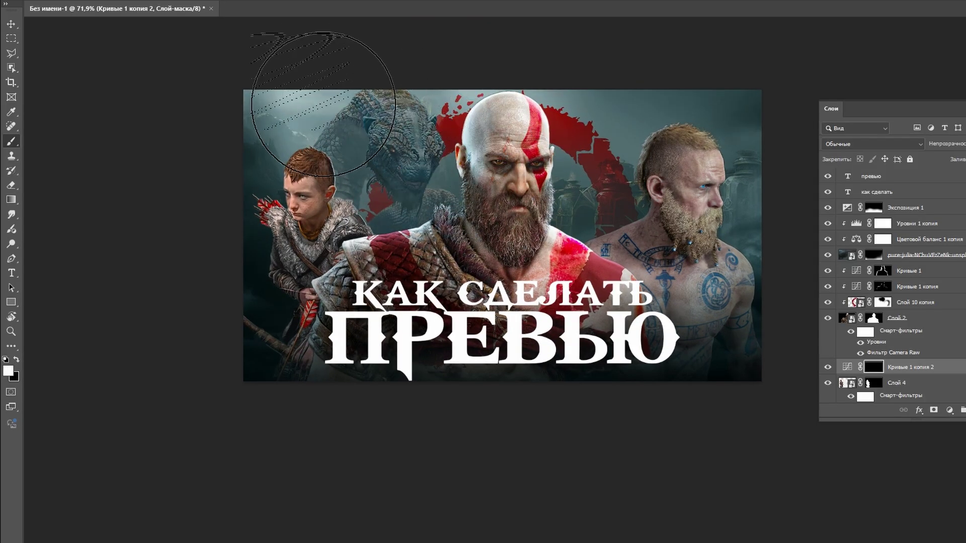
{"action": "left_click_drag", "start_coordinate": [323, 104], "coordinate": [352, 96]}
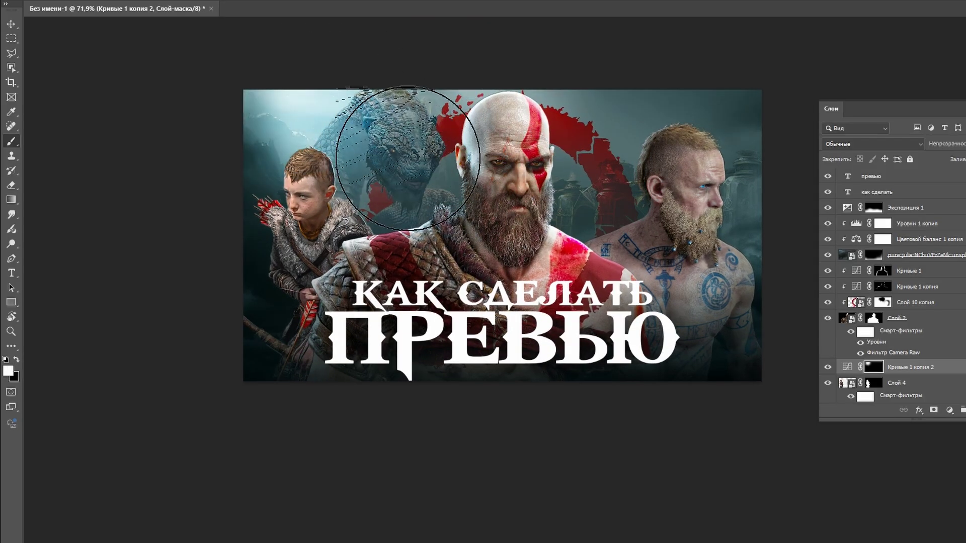
{"action": "scroll", "coordinate": [367, 106], "scroll_direction": "down", "scroll_amount": 3}
{"action": "mouse_move", "coordinate": [362, 131]}
{"action": "left_mouse_down"}
{"action": "mouse_move", "coordinate": [378, 153]}
{"action": "mouse_move", "coordinate": [356, 148]}
{"action": "mouse_move", "coordinate": [442, 108]}
{"action": "left_mouse_up"}
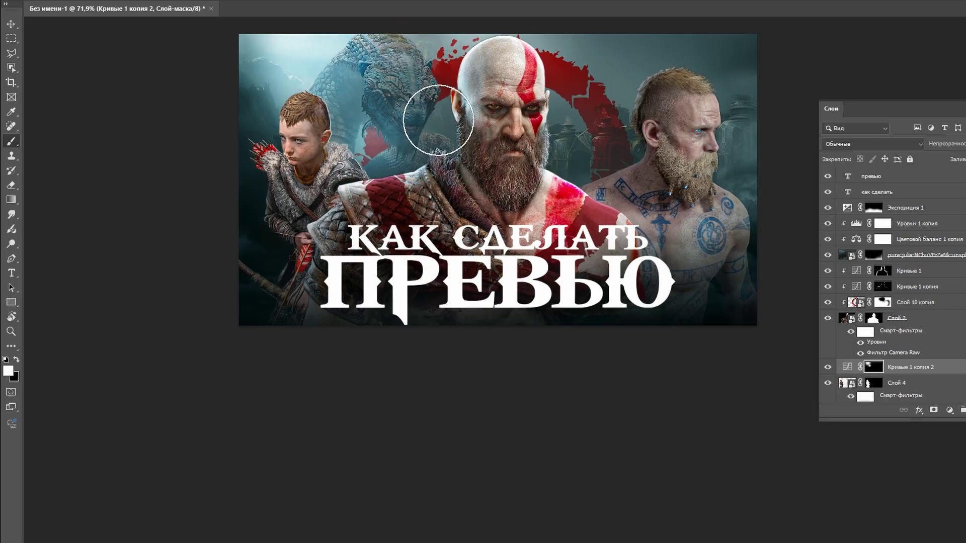
{"action": "left_click_drag", "start_coordinate": [650, 97], "coordinate": [675, 101]}
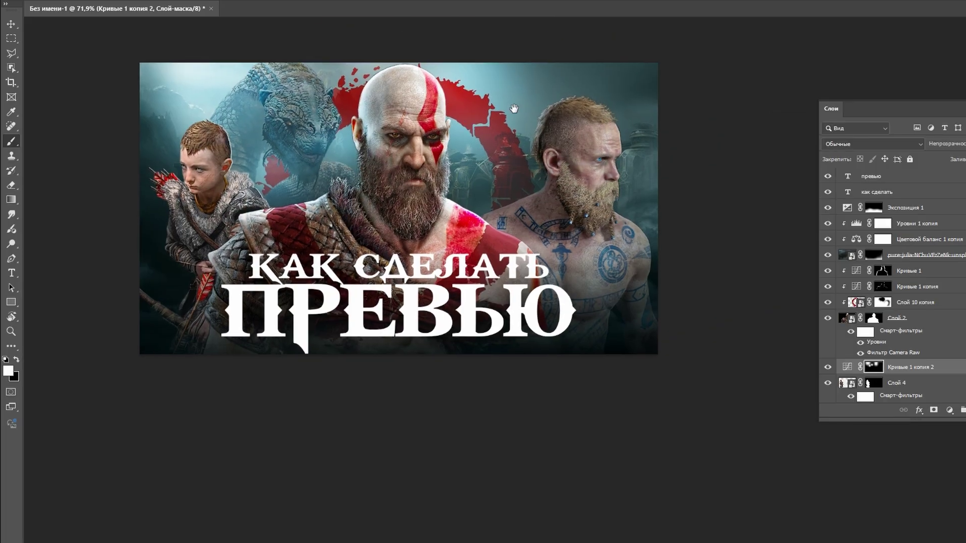
{"action": "left_click_drag", "start_coordinate": [583, 96], "coordinate": [467, 129]}
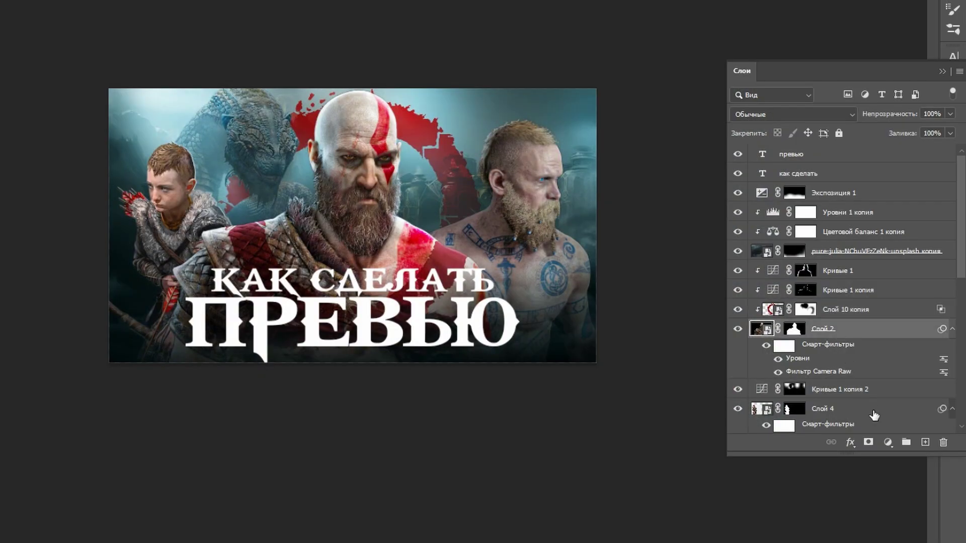
Add a Curves layer with its white output lowered to about 175, then invert its mask.
{"action": "left_click", "coordinate": [887, 442]}
{"action": "left_click", "coordinate": [914, 273]}
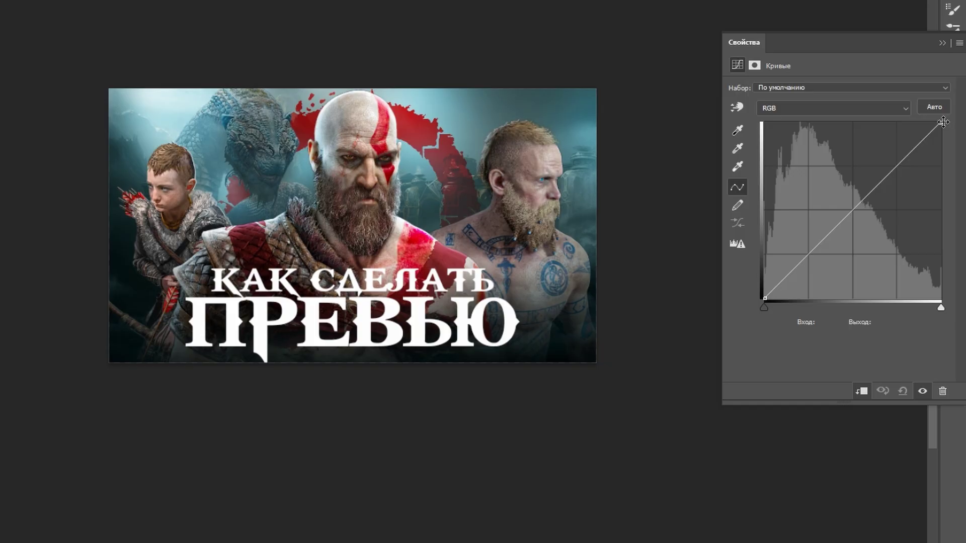
{"action": "left_click_drag", "start_coordinate": [939, 122], "coordinate": [958, 192]}
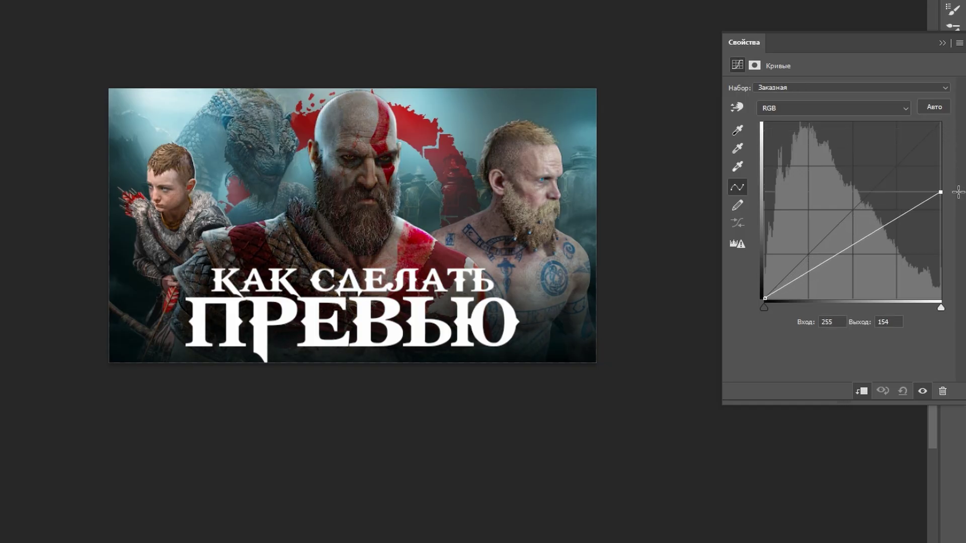
{"action": "mouse_move", "coordinate": [957, 192]}
{"action": "left_mouse_down"}
{"action": "mouse_move", "coordinate": [932, 175]}
{"action": "mouse_move", "coordinate": [946, 146]}
{"action": "mouse_move", "coordinate": [957, 182]}
{"action": "left_mouse_up"}
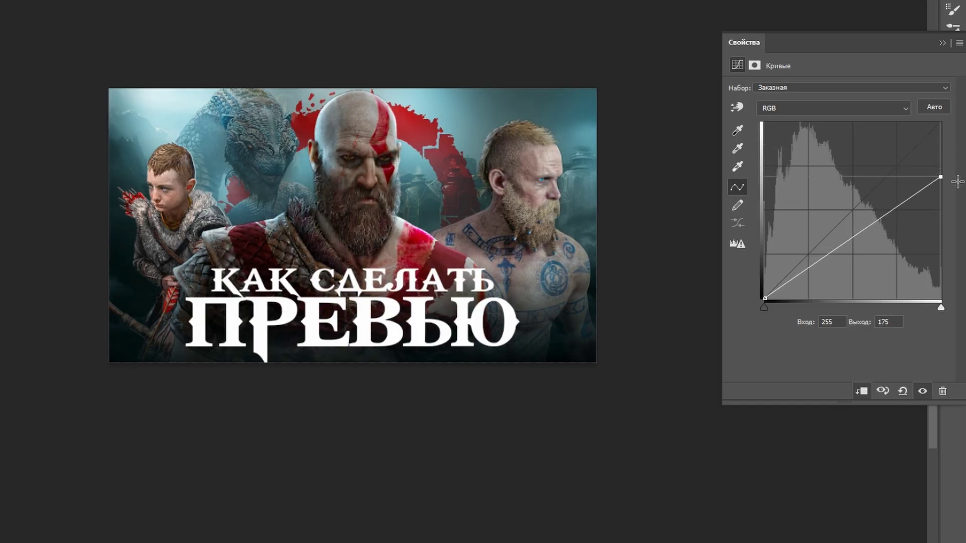
{"action": "left_click", "coordinate": [753, 66]}
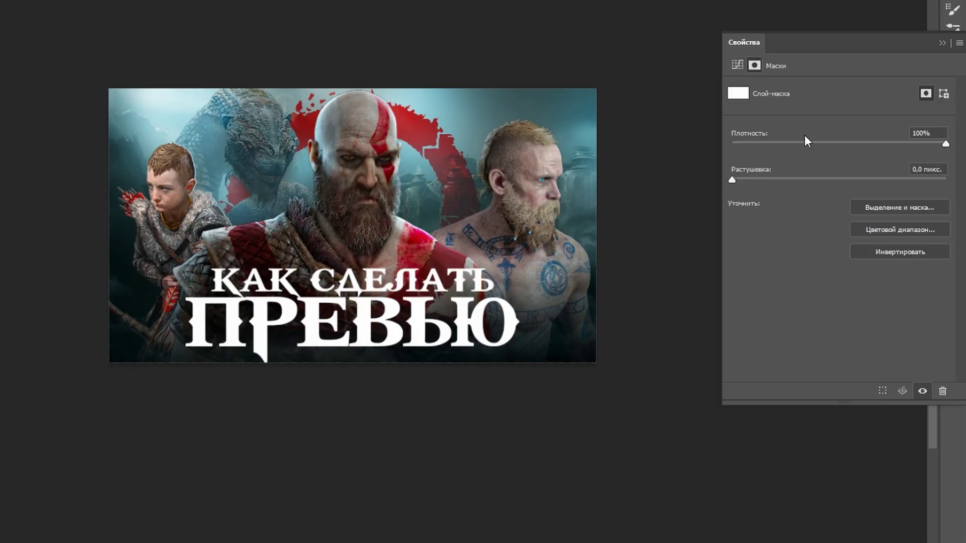
{"action": "left_click", "coordinate": [900, 251]}
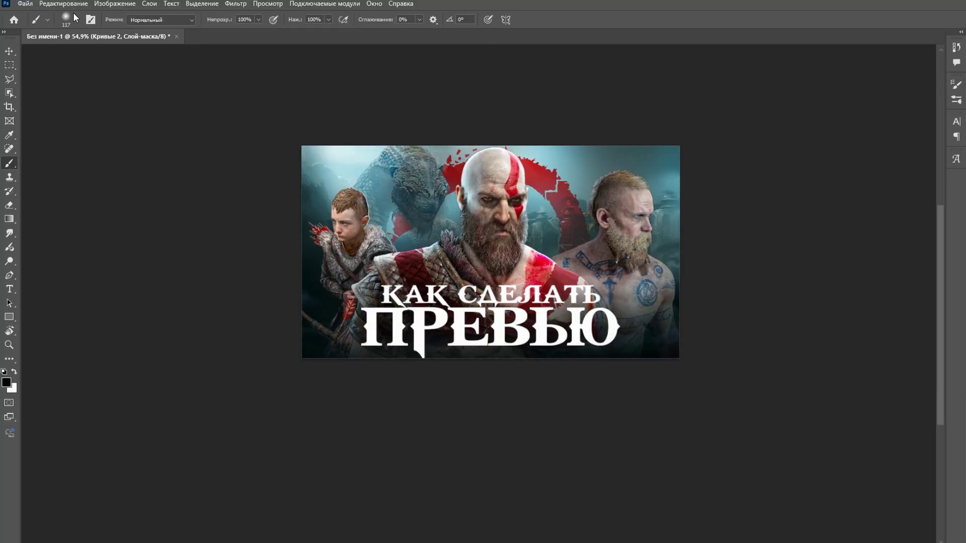
Choose the elongated soft brush at 27% opacity, zoom in and tilt the canvas view.
{"action": "left_click", "coordinate": [77, 20]}
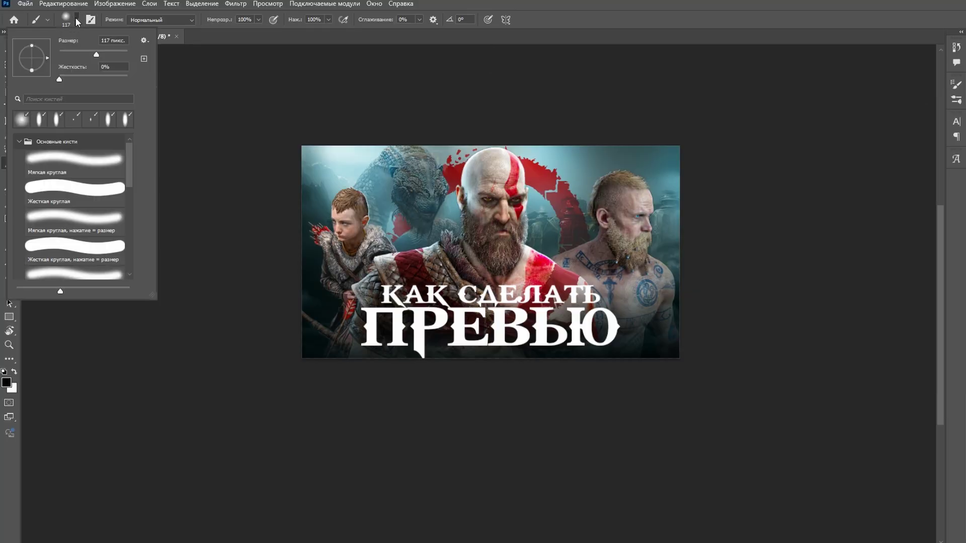
{"action": "left_click", "coordinate": [54, 118]}
{"action": "left_click", "coordinate": [709, 325]}
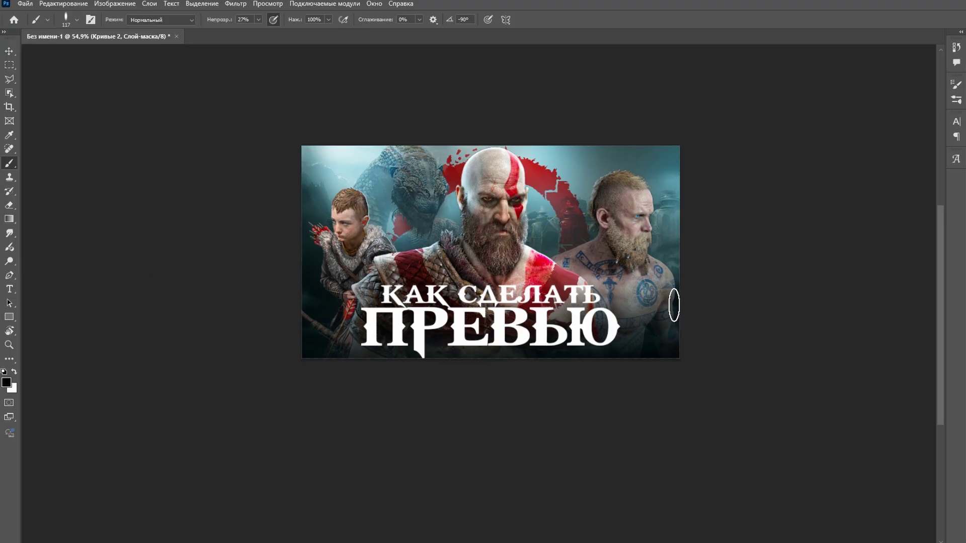
{"action": "scroll", "coordinate": [418, 189], "scroll_direction": "up", "scroll_amount": 3}
{"action": "scroll", "coordinate": [468, 209], "scroll_direction": "up", "scroll_amount": 3}
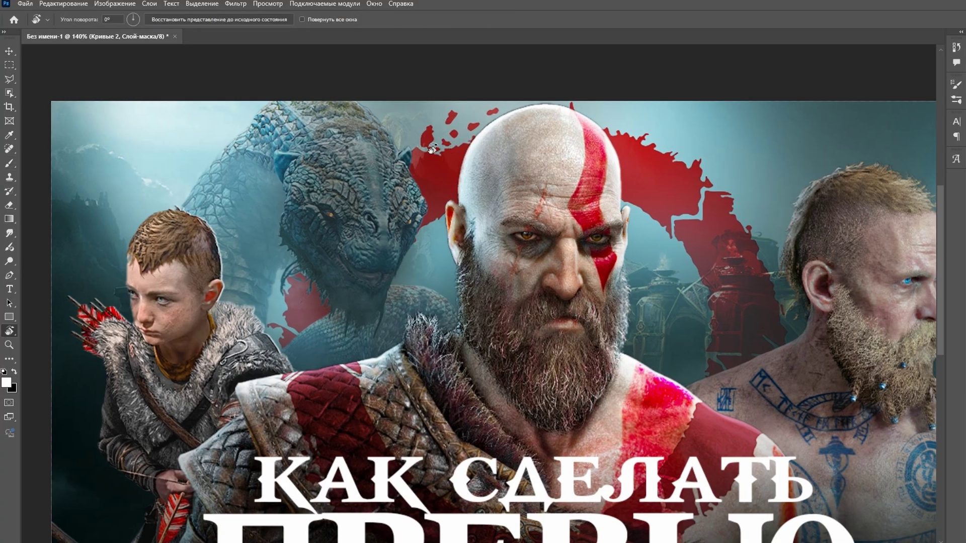
{"action": "left_click_drag", "start_coordinate": [440, 139], "coordinate": [469, 186]}
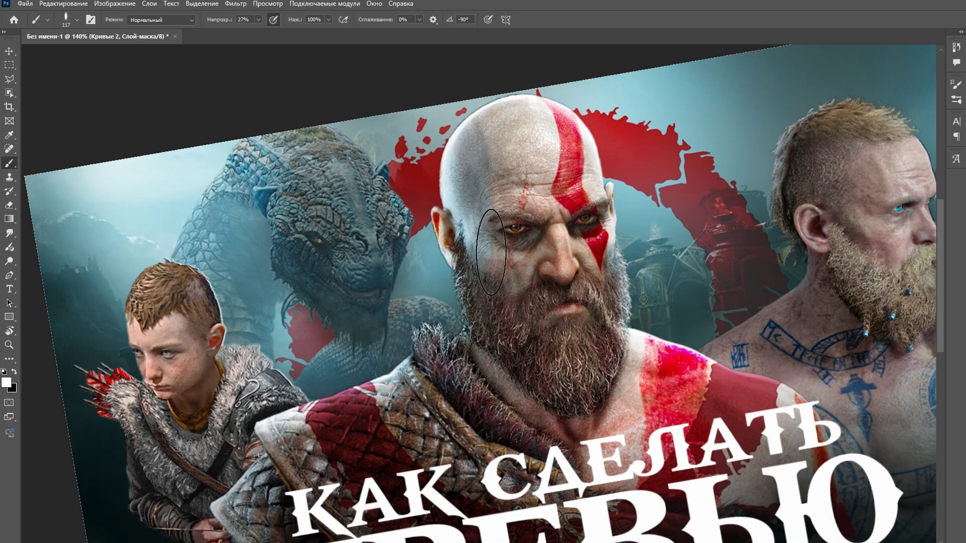
Rotate the view around Kratos's head, Atreus and Baldur, then reset it upright.
{"action": "left_click_drag", "start_coordinate": [476, 330], "coordinate": [447, 201]}
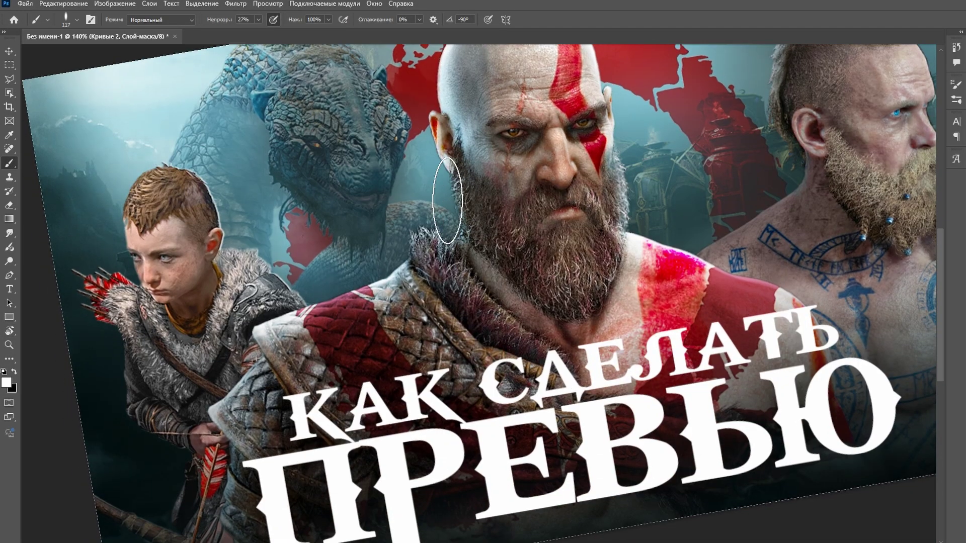
{"action": "left_click_drag", "start_coordinate": [402, 231], "coordinate": [386, 305]}
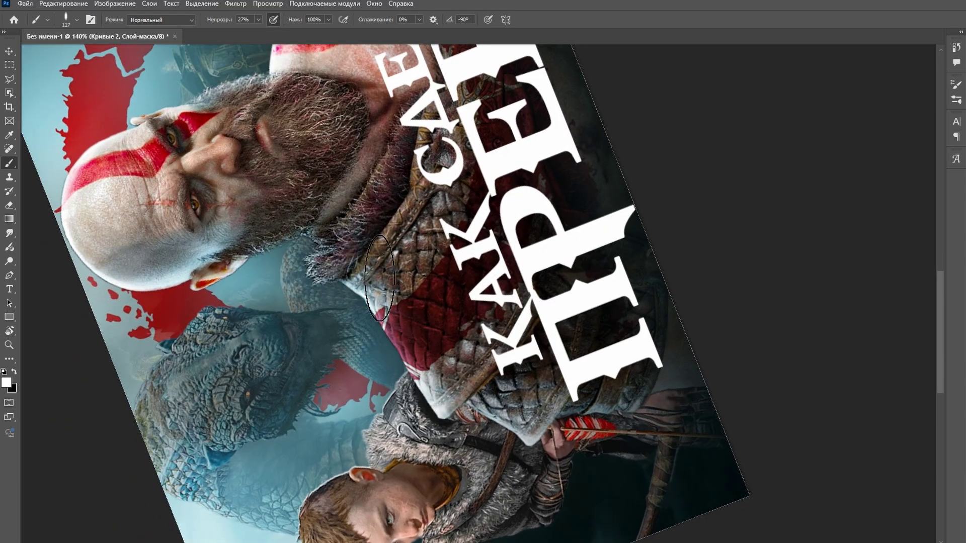
{"action": "mouse_move", "coordinate": [424, 356]}
{"action": "left_mouse_down"}
{"action": "mouse_move", "coordinate": [463, 334]}
{"action": "mouse_move", "coordinate": [412, 280]}
{"action": "left_mouse_up"}
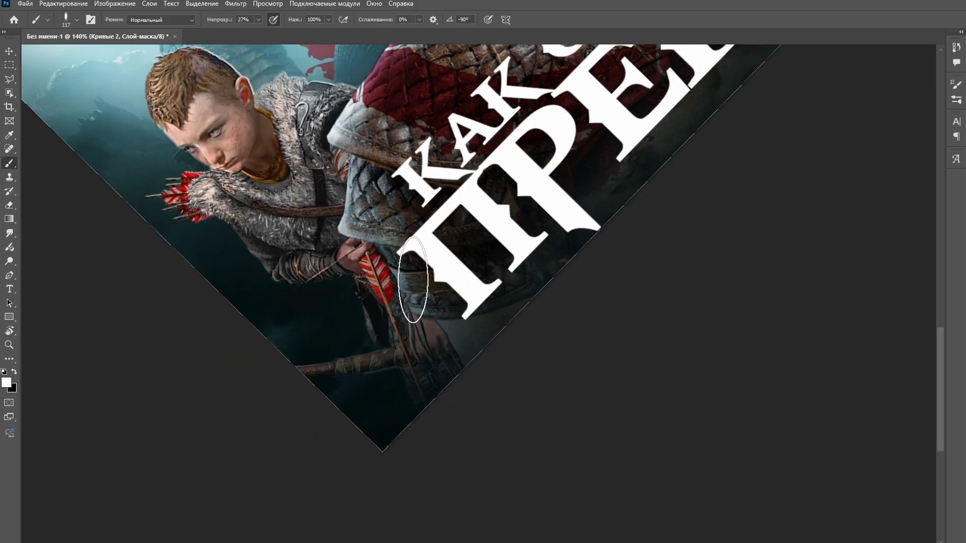
{"action": "left_click_drag", "start_coordinate": [475, 110], "coordinate": [416, 305]}
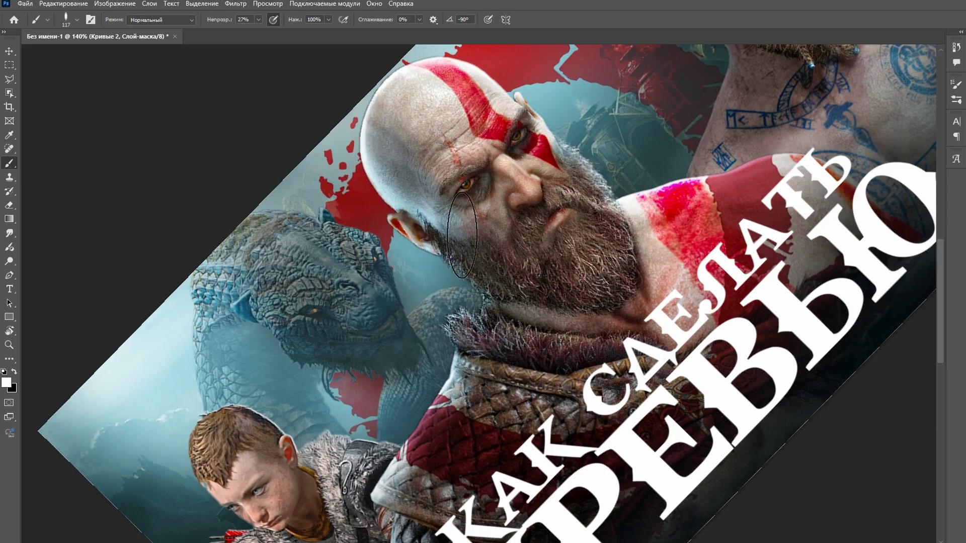
{"action": "left_click_drag", "start_coordinate": [513, 128], "coordinate": [438, 224]}
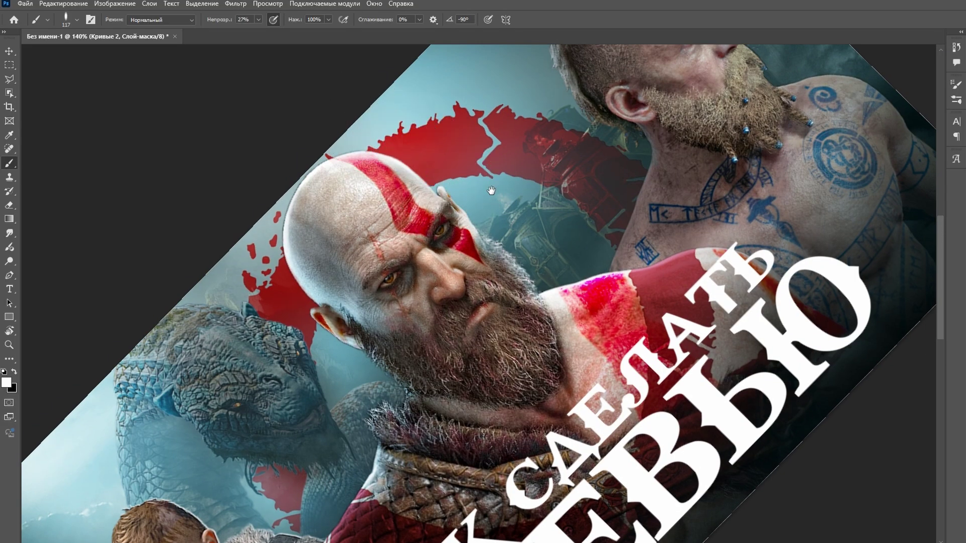
{"action": "left_click_drag", "start_coordinate": [491, 191], "coordinate": [417, 154]}
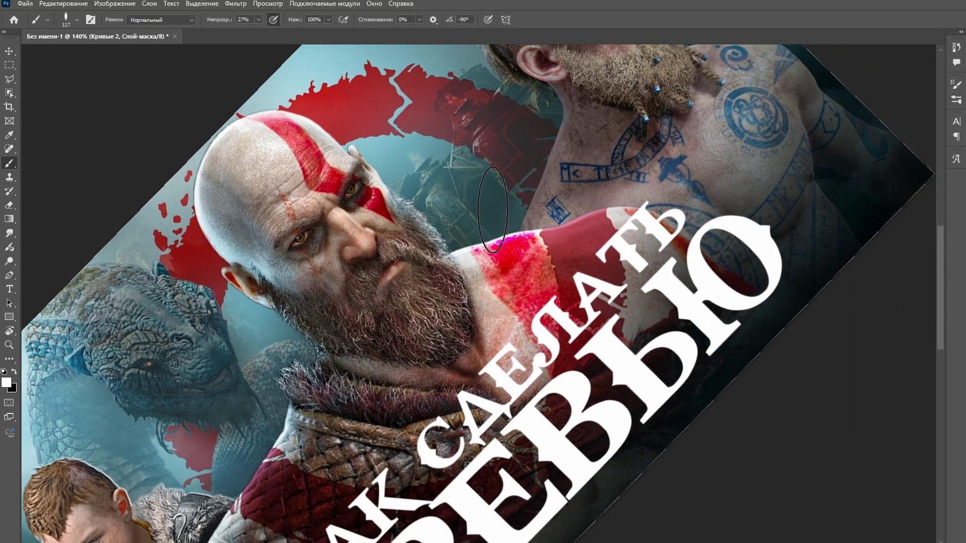
{"action": "key", "text": "Escape"}
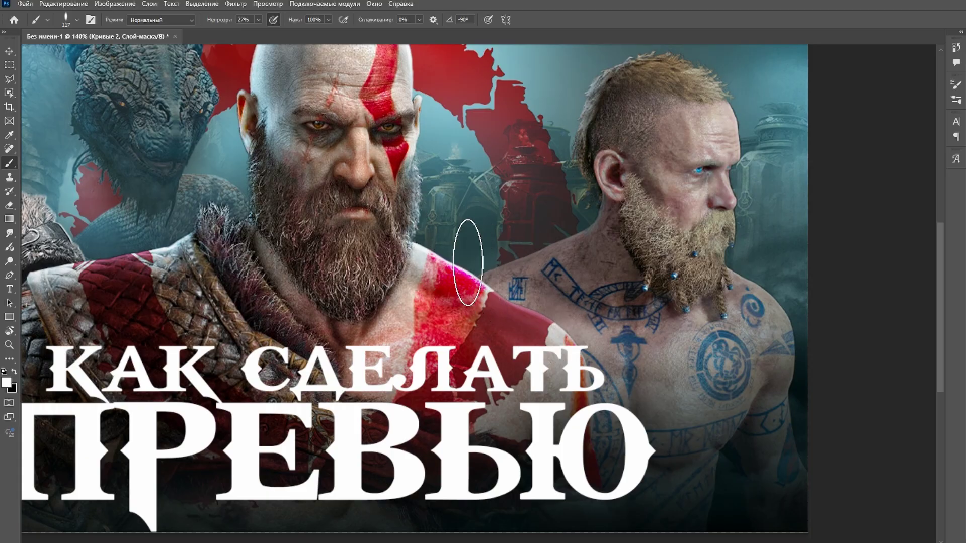
Tilt the view along Kratos's shoulder and Baldur's neck, then turn it toward Atreus.
{"action": "left_click_drag", "start_coordinate": [468, 263], "coordinate": [547, 306]}
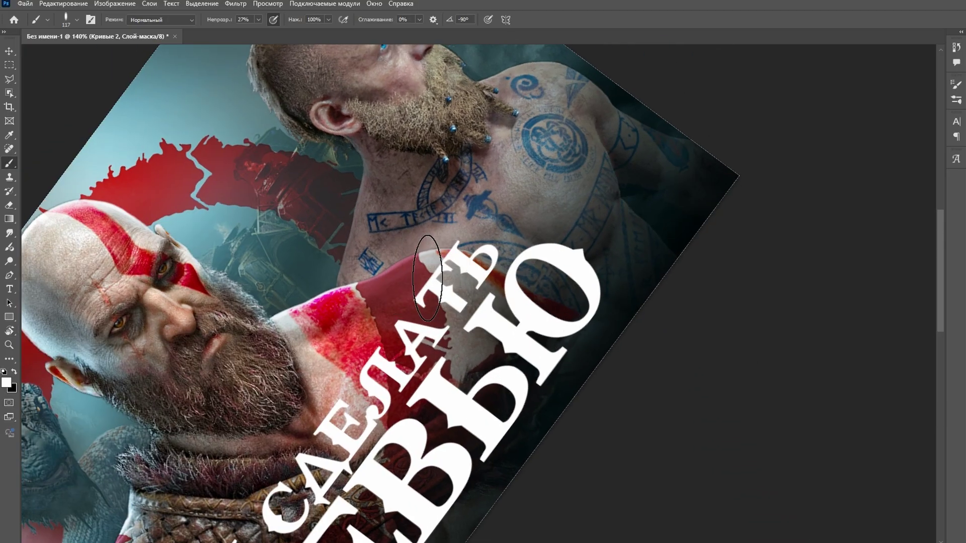
{"action": "left_click_drag", "start_coordinate": [320, 296], "coordinate": [417, 173]}
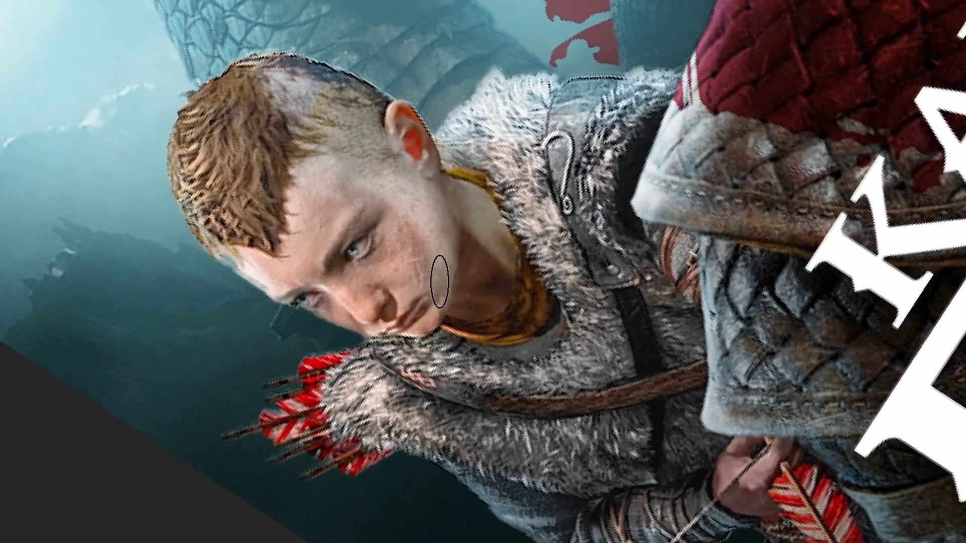
{"action": "key", "text": "r"}
{"action": "left_click_drag", "start_coordinate": [439, 281], "coordinate": [461, 280]}
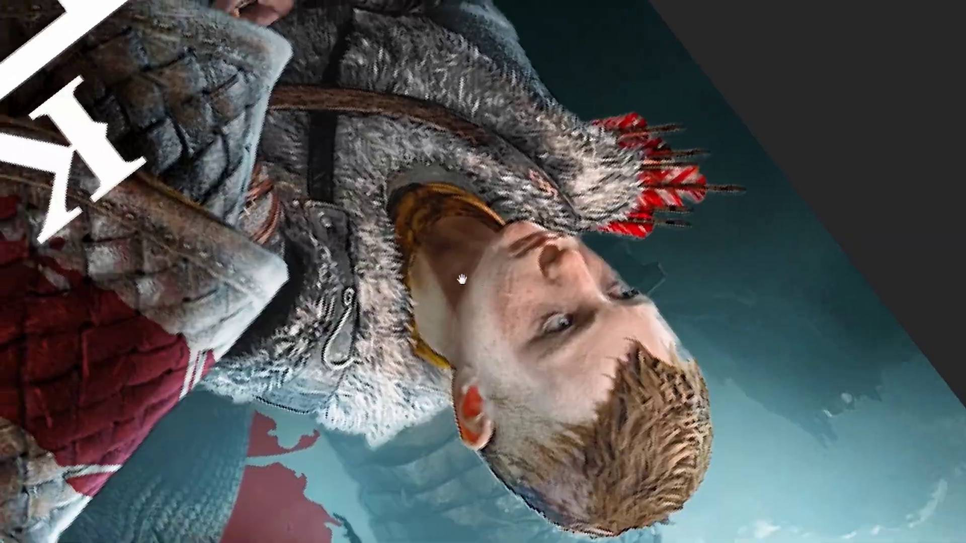
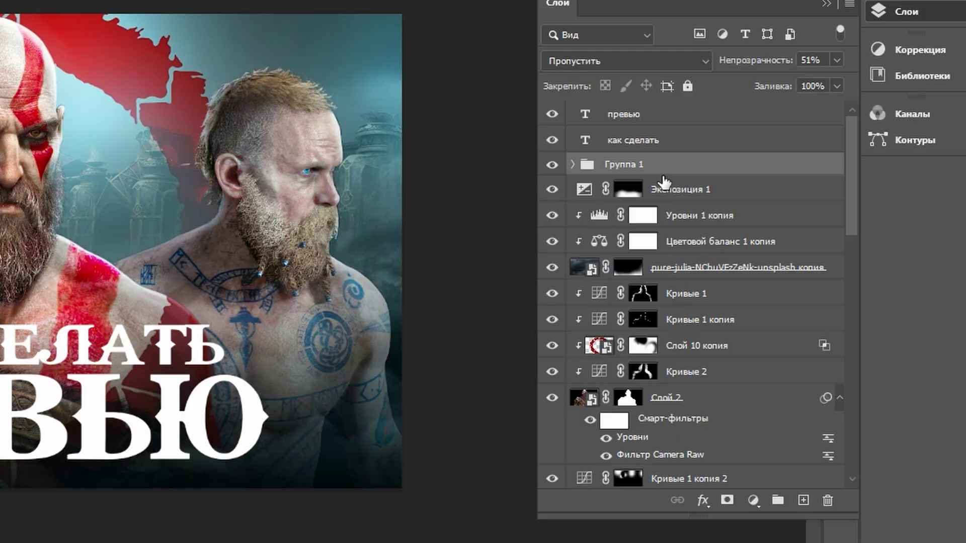
Group the 'как сделать' and 'превью' title text layers together.
{"action": "left_click", "coordinate": [648, 146]}
{"action": "left_click", "coordinate": [649, 115], "text": "shift"}
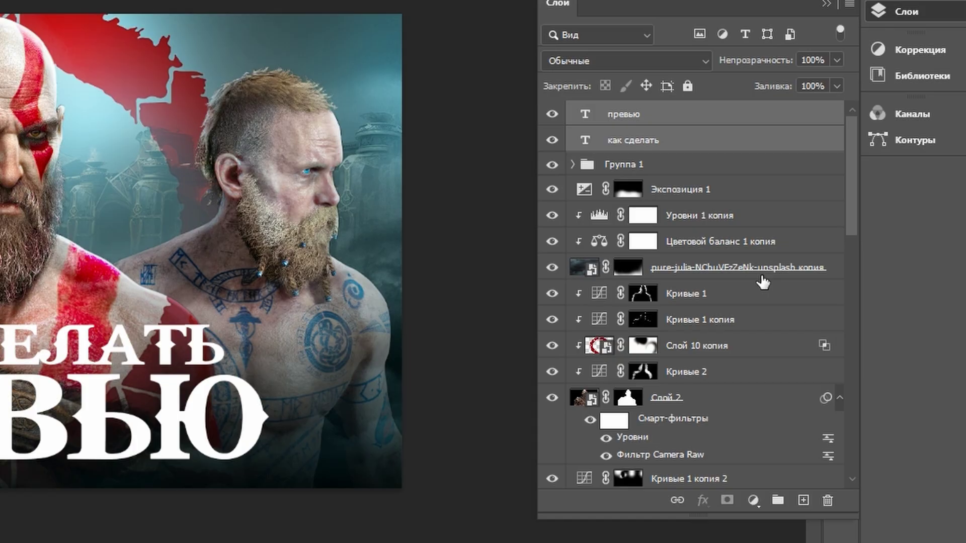
{"action": "left_click", "coordinate": [777, 502]}
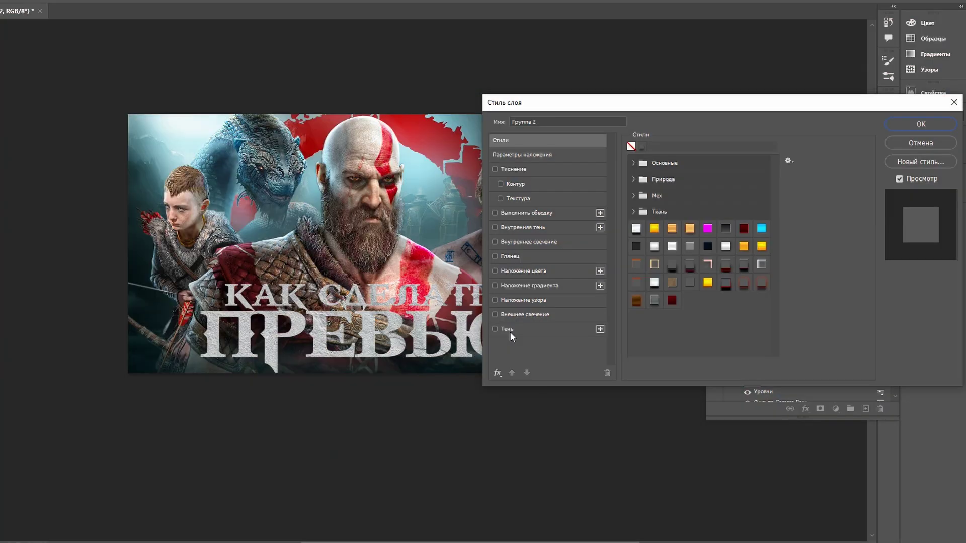
Add a dark, tight drop shadow pushed just below the title.
{"action": "left_click", "coordinate": [508, 330]}
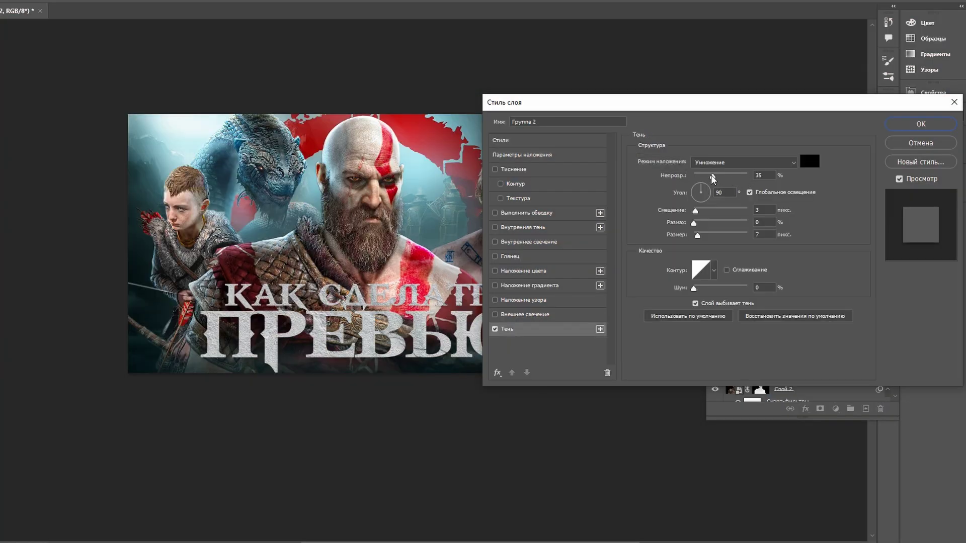
{"action": "left_click", "coordinate": [759, 210]}
{"action": "key", "text": "Up"}
{"action": "key", "text": "Up"}
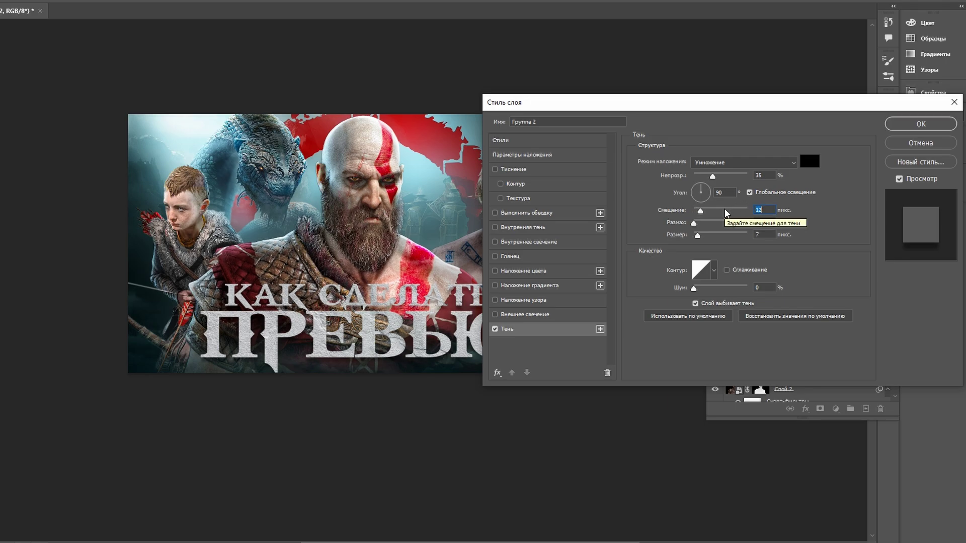
{"action": "key", "text": "Up"}
{"action": "key", "text": "Up"}
{"action": "key", "text": "Up"}
{"action": "key", "text": "Up"}
{"action": "key", "text": "Up"}
{"action": "key", "text": "Up"}
{"action": "key", "text": "Up"}
{"action": "mouse_move", "coordinate": [712, 177]}
{"action": "left_mouse_down"}
{"action": "mouse_move", "coordinate": [729, 176]}
{"action": "mouse_move", "coordinate": [723, 185]}
{"action": "left_mouse_up"}
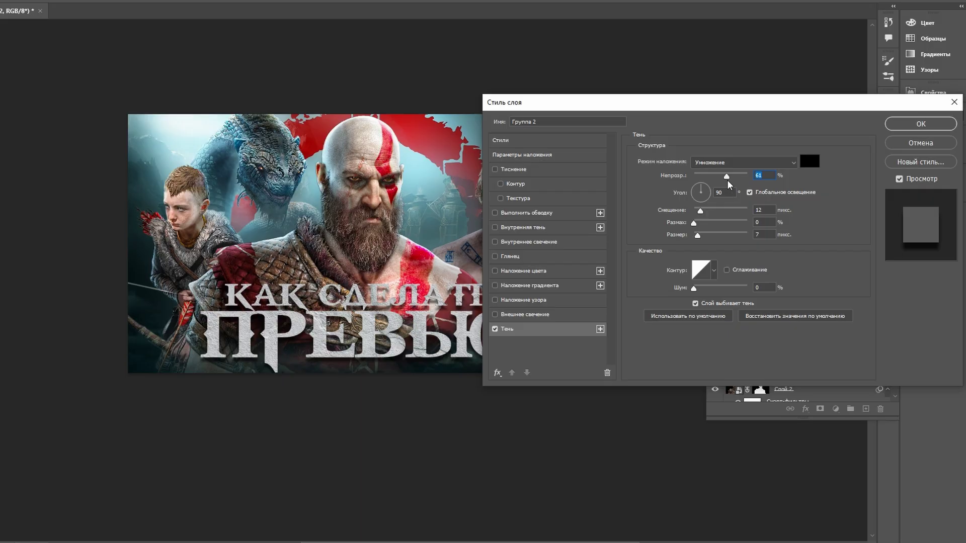
{"action": "mouse_move", "coordinate": [728, 180]}
{"action": "left_mouse_down"}
{"action": "mouse_move", "coordinate": [736, 181]}
{"action": "mouse_move", "coordinate": [720, 182]}
{"action": "left_mouse_up"}
Add a second fully opaque, centred, wide and soft drop shadow, then compare with shadows off.
{"action": "left_click_drag", "start_coordinate": [721, 176], "coordinate": [747, 176]}
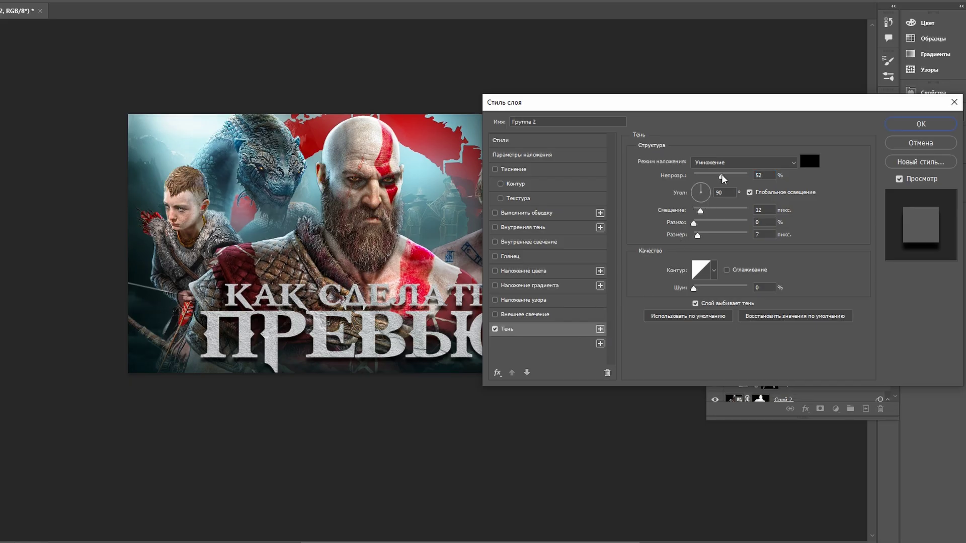
{"action": "mouse_move", "coordinate": [704, 212]}
{"action": "left_mouse_down"}
{"action": "mouse_move", "coordinate": [694, 211]}
{"action": "mouse_move", "coordinate": [710, 239]}
{"action": "left_mouse_up"}
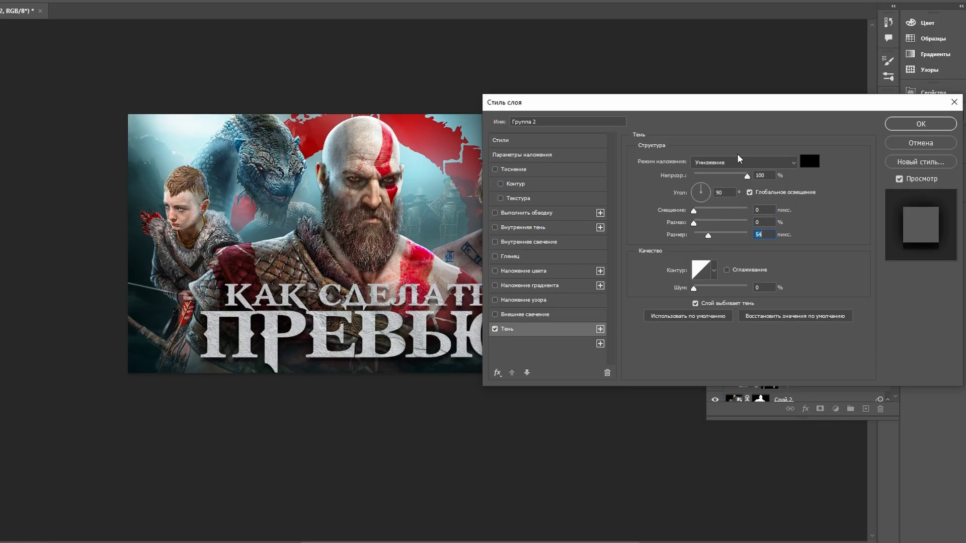
{"action": "left_click_drag", "start_coordinate": [782, 104], "coordinate": [798, 16]}
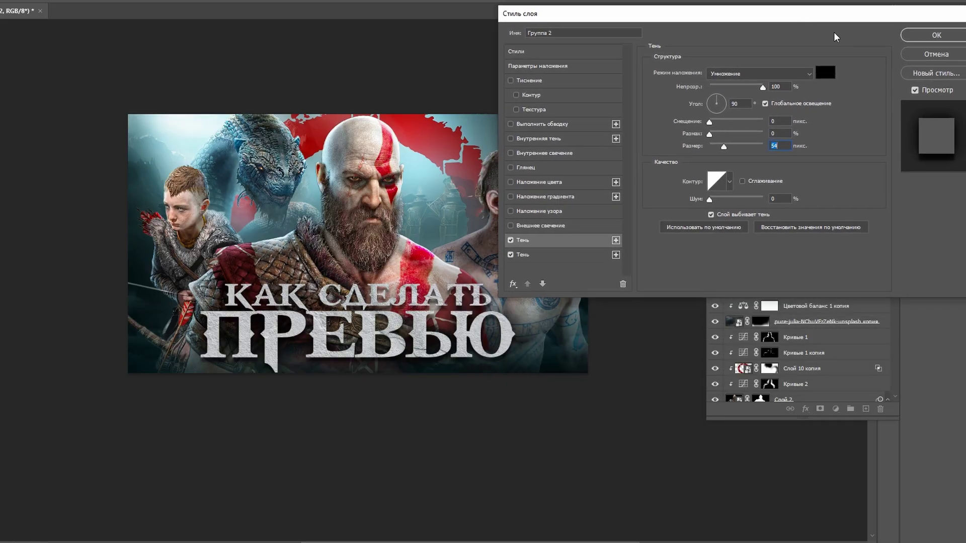
{"action": "left_click", "coordinate": [915, 90]}
{"action": "left_click", "coordinate": [936, 35]}
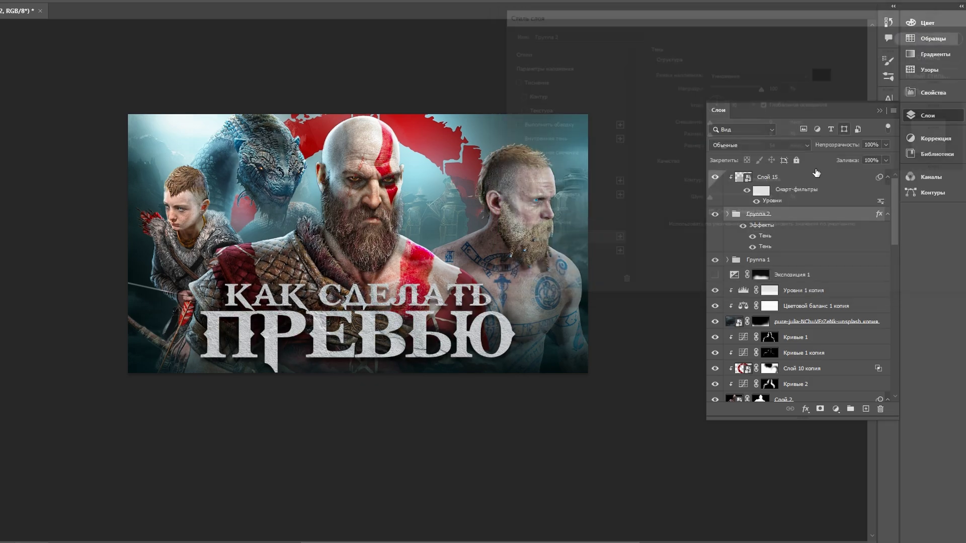
Apply the shadows, then convert the concrete crack texture to a smart object clipped to the title.
{"action": "left_click", "coordinate": [796, 186]}
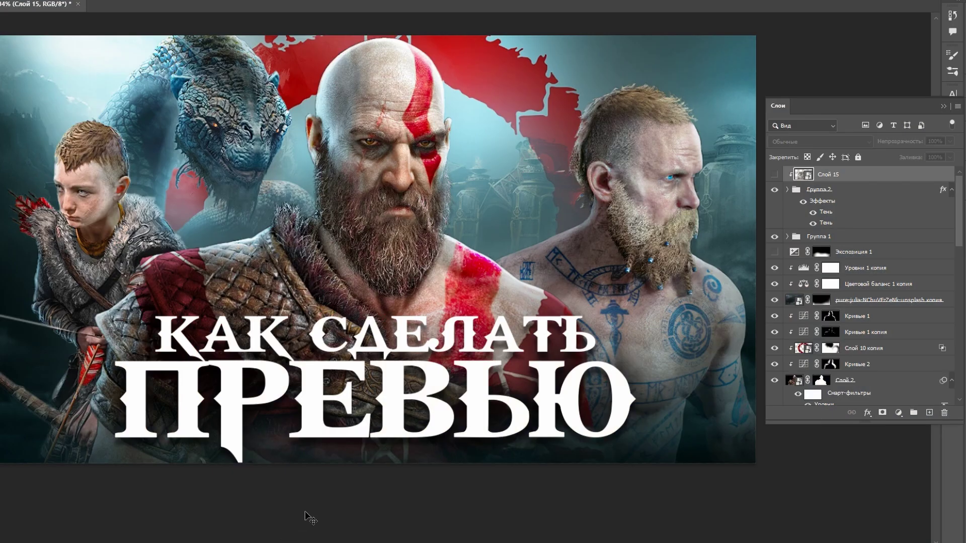
{"action": "right_click", "coordinate": [833, 180]}
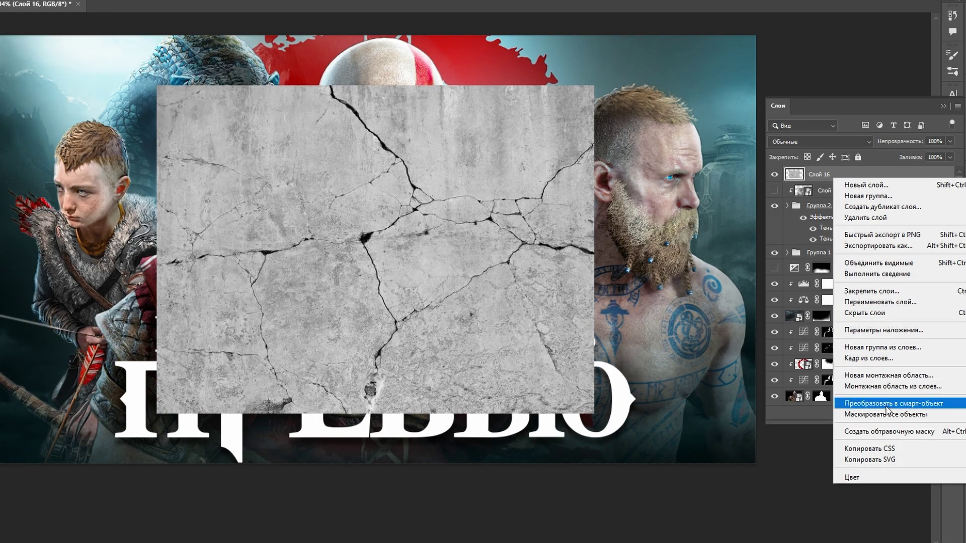
{"action": "left_click", "coordinate": [855, 402]}
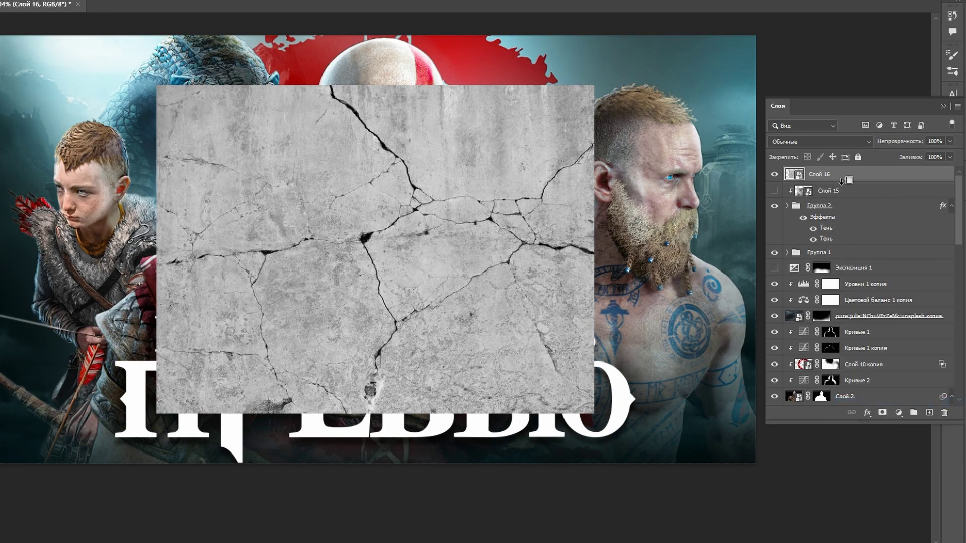
{"action": "key", "text": "ctrl+plus"}
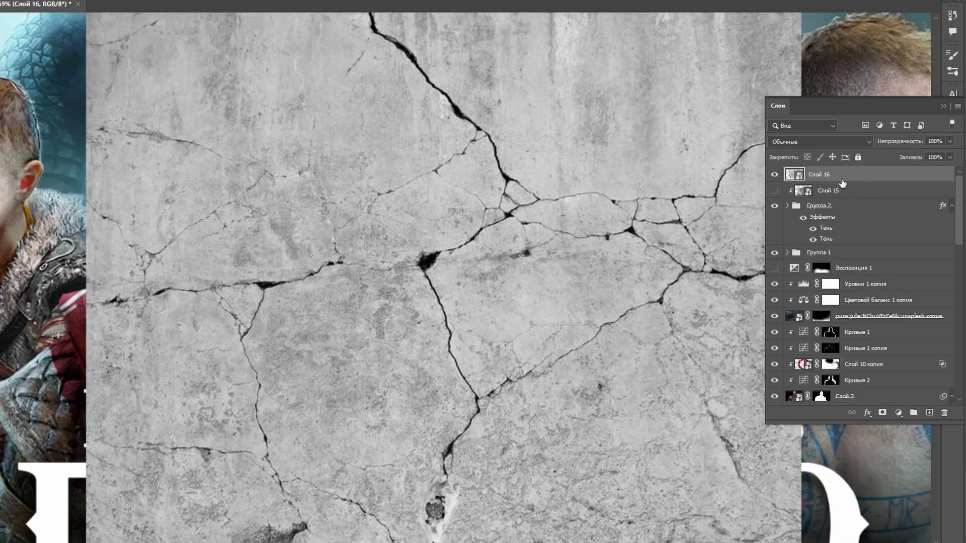
{"action": "left_click", "coordinate": [843, 178], "text": "alt"}
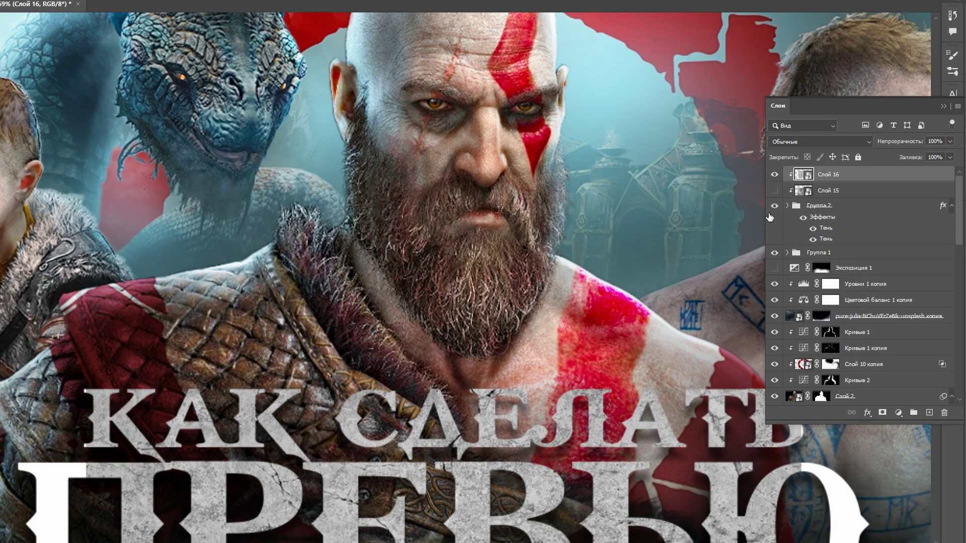
{"action": "scroll", "coordinate": [394, 240], "scroll_direction": "down", "scroll_amount": 3}
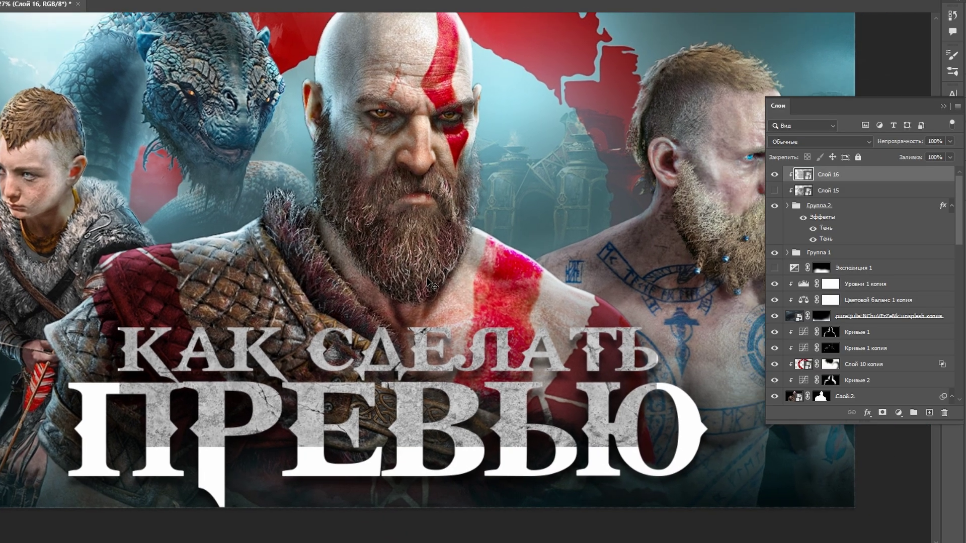
Reposition and enlarge the crack texture within the title.
{"action": "key", "text": "ctrl+t"}
{"action": "left_click_drag", "start_coordinate": [454, 279], "coordinate": [513, 376]}
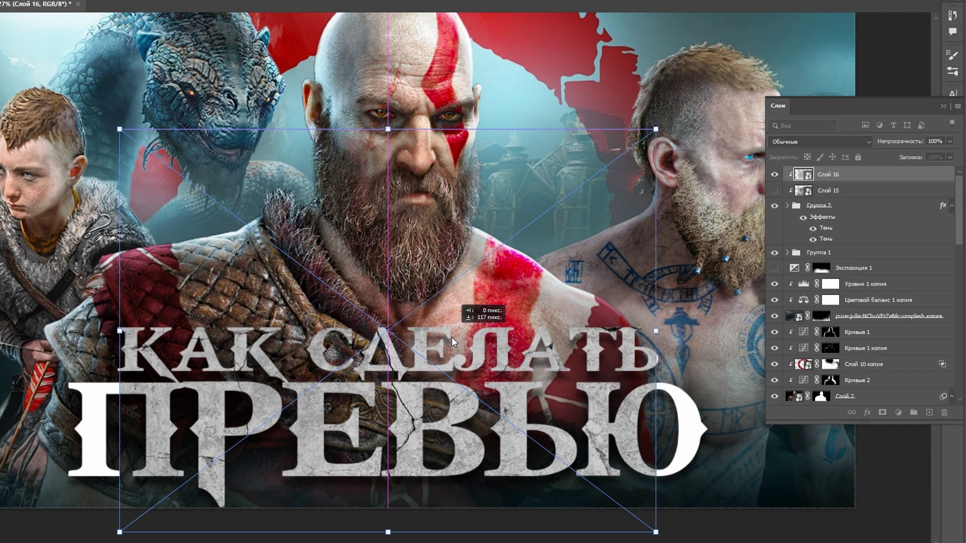
{"action": "left_click_drag", "start_coordinate": [656, 355], "coordinate": [718, 375]}
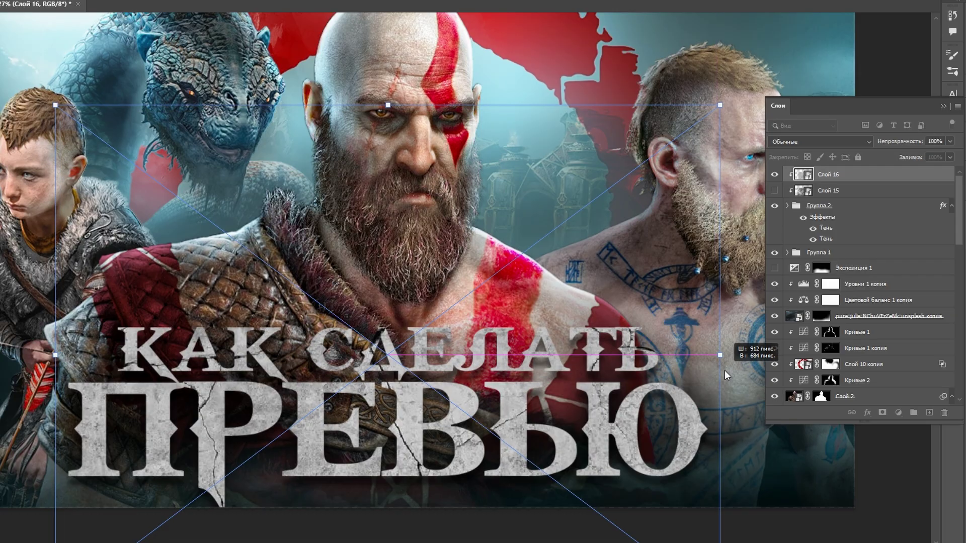
{"action": "key", "text": "Return"}
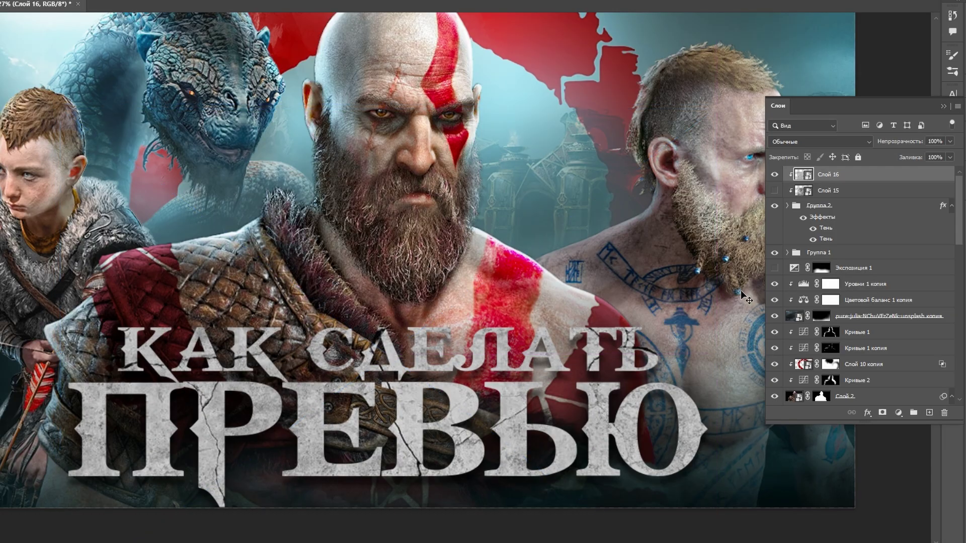
Flip the crack texture and reposition it over the title letters.
{"action": "key", "text": "ctrl+t"}
{"action": "right_click", "coordinate": [411, 323]}
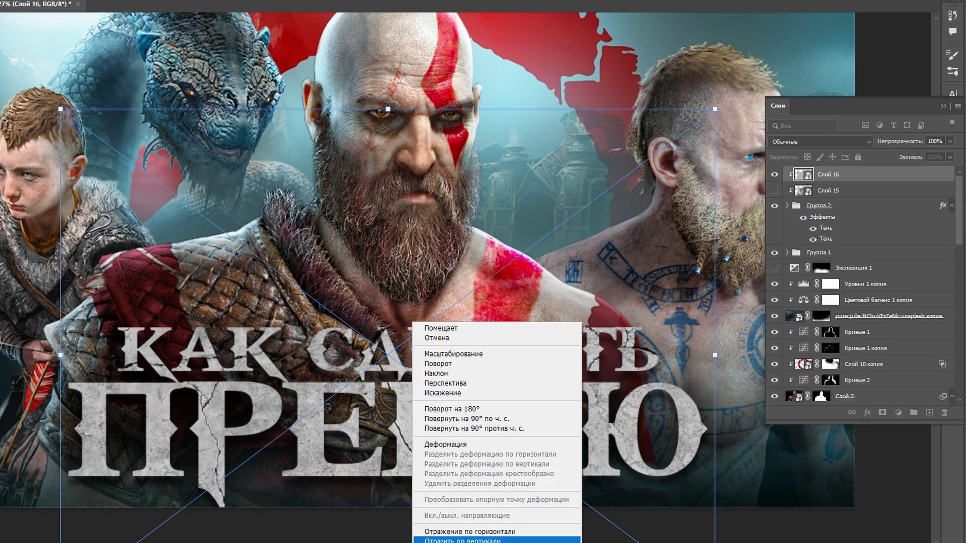
{"action": "left_click", "coordinate": [481, 541]}
{"action": "left_click_drag", "start_coordinate": [484, 445], "coordinate": [647, 271]}
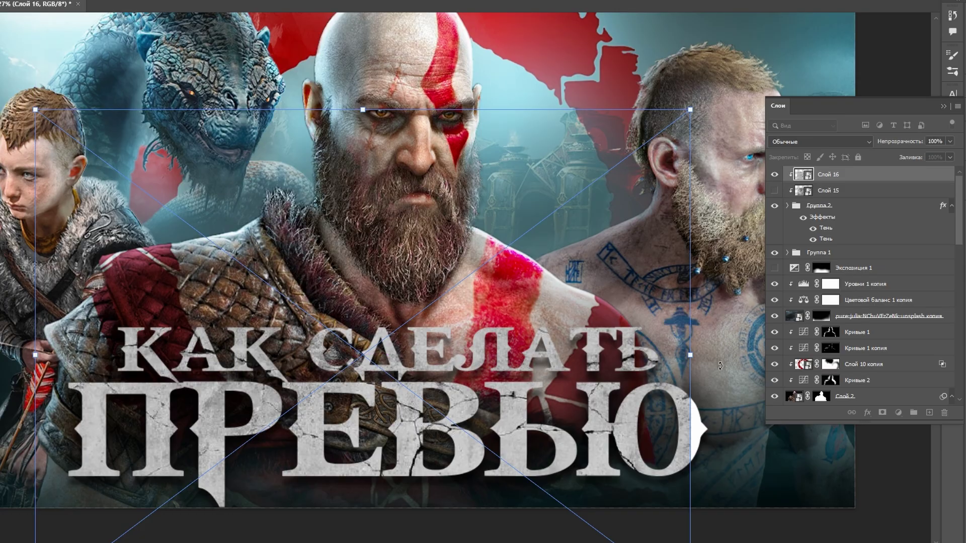
{"action": "right_click", "coordinate": [636, 271]}
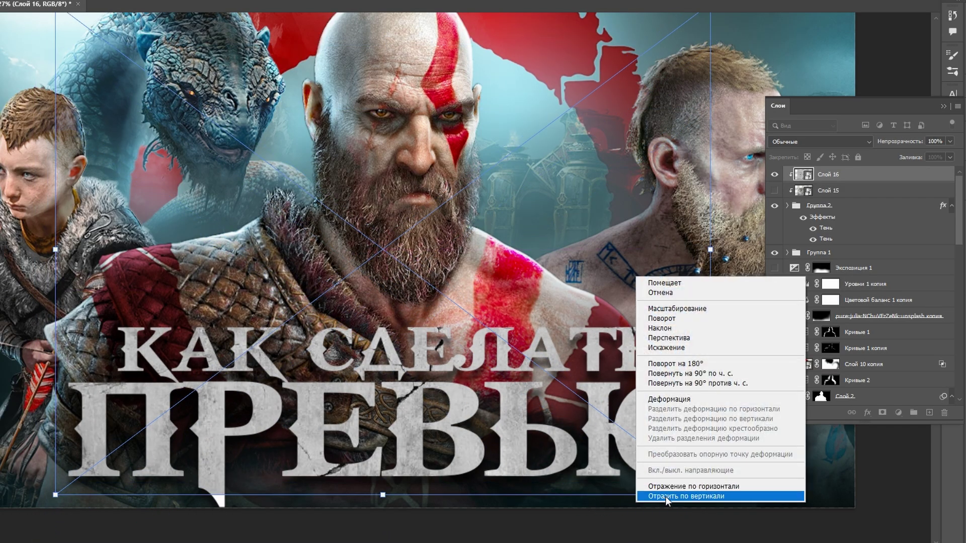
{"action": "left_click", "coordinate": [665, 496]}
{"action": "left_click_drag", "start_coordinate": [586, 254], "coordinate": [587, 461]}
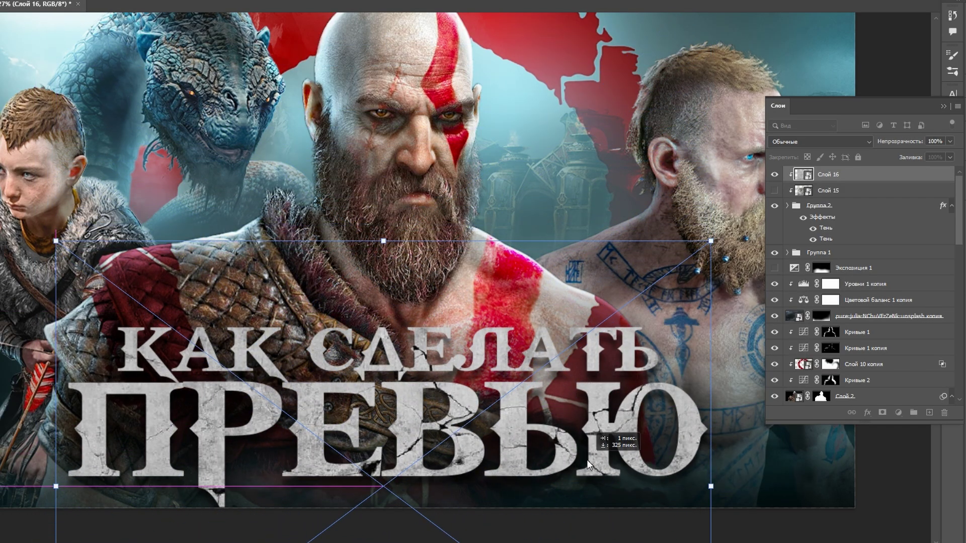
{"action": "key", "text": "shift+Up"}
{"action": "key", "text": "shift+Up"}
{"action": "key", "text": "shift+Up"}
{"action": "key", "text": "shift+Right"}
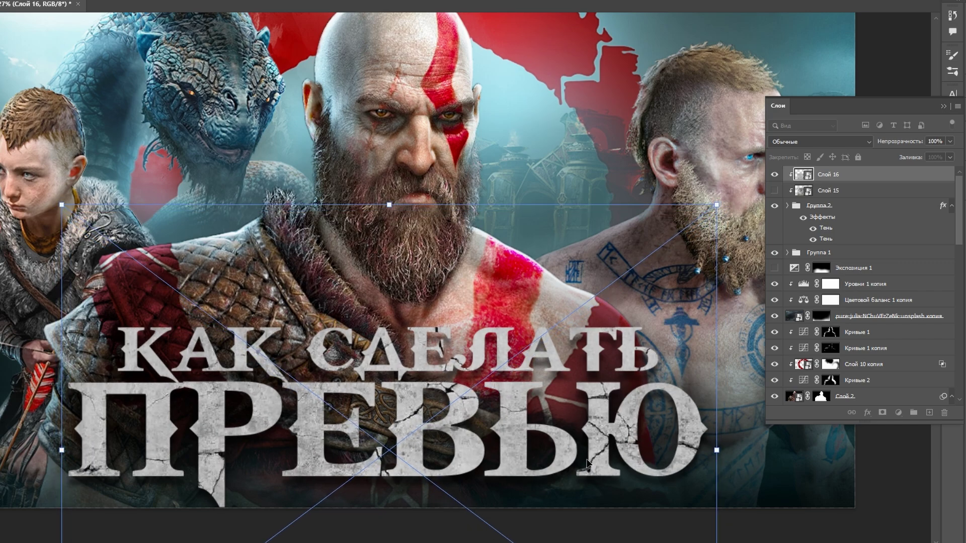
{"action": "key", "text": "Return"}
Apply a Levels correction with inputs 57 and 227 to boost contrast.
{"action": "scroll", "coordinate": [411, 306], "scroll_direction": "down", "scroll_amount": 3}
{"action": "scroll", "coordinate": [411, 305], "scroll_direction": "up", "scroll_amount": 1}
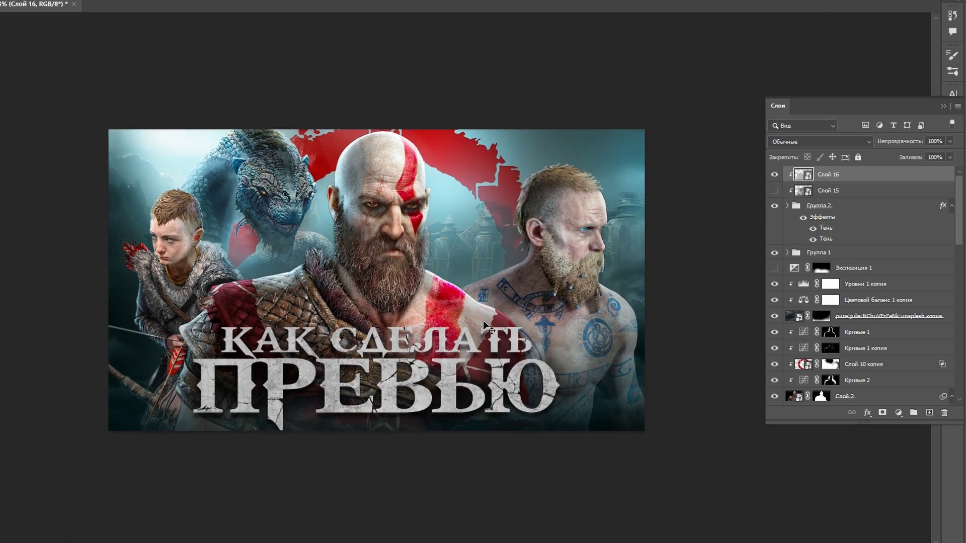
{"action": "key", "text": "ctrl+l"}
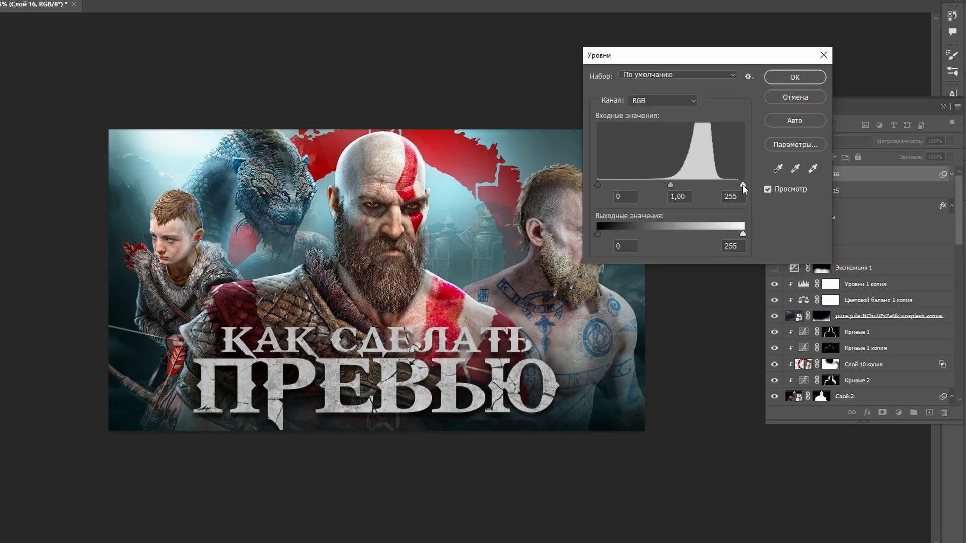
{"action": "left_click_drag", "start_coordinate": [741, 185], "coordinate": [713, 197]}
{"action": "left_click_drag", "start_coordinate": [714, 198], "coordinate": [732, 201]}
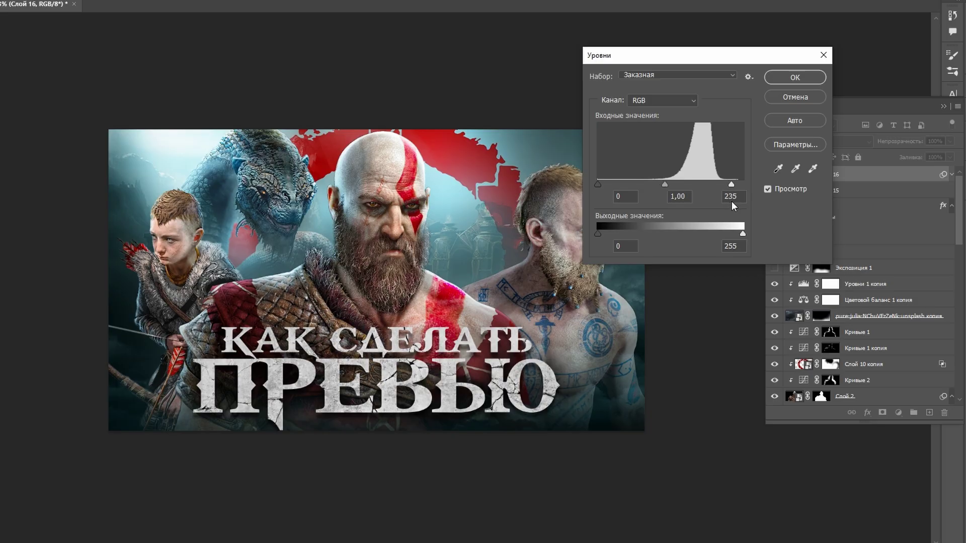
{"action": "mouse_move", "coordinate": [599, 185]}
{"action": "left_mouse_down"}
{"action": "mouse_move", "coordinate": [647, 192]}
{"action": "mouse_move", "coordinate": [614, 192]}
{"action": "mouse_move", "coordinate": [630, 194]}
{"action": "left_mouse_up"}
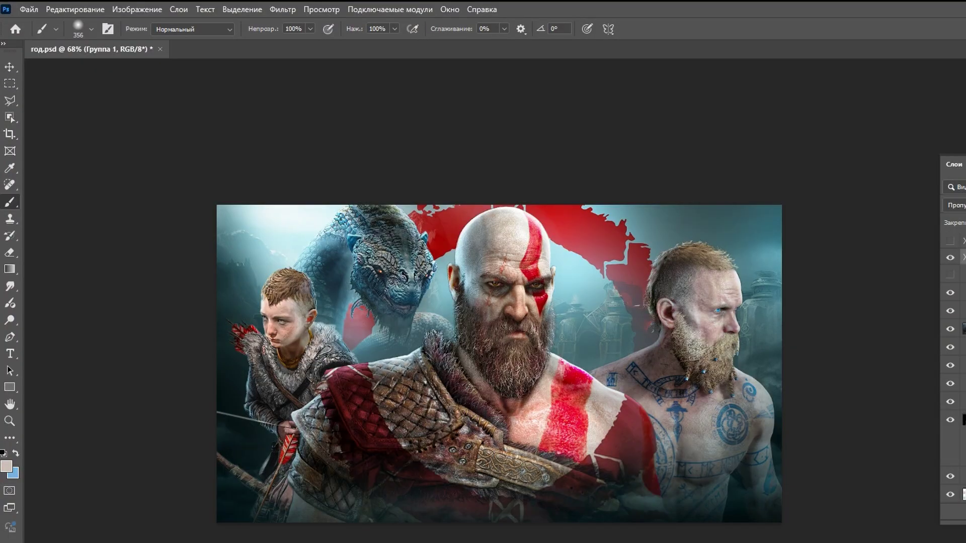
Stamp a merged layer and Quick Export it as a PNG to Downloads.
{"action": "key", "text": "ctrl+shift+alt+e"}
{"action": "left_click", "coordinate": [29, 9]}
{"action": "left_click", "coordinate": [256, 210]}
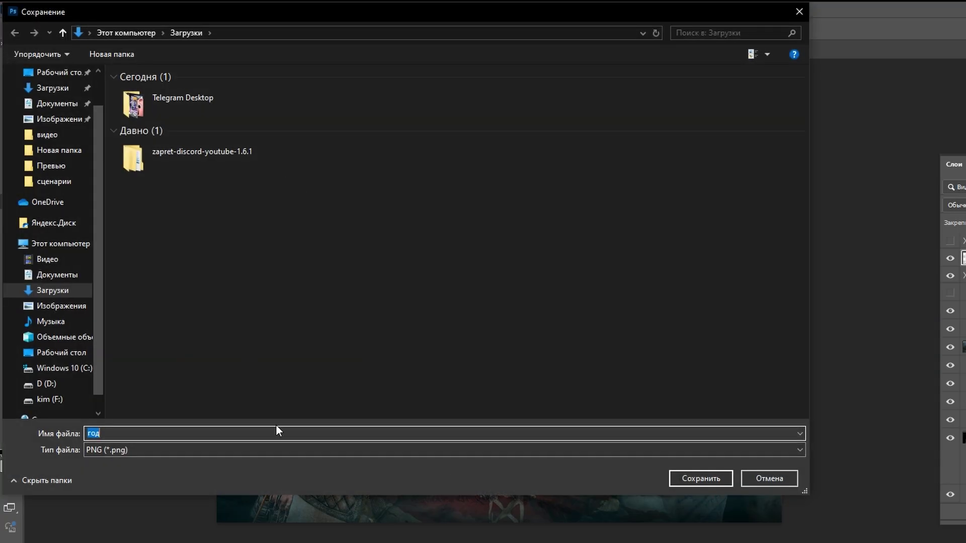
{"action": "left_click", "coordinate": [702, 478]}
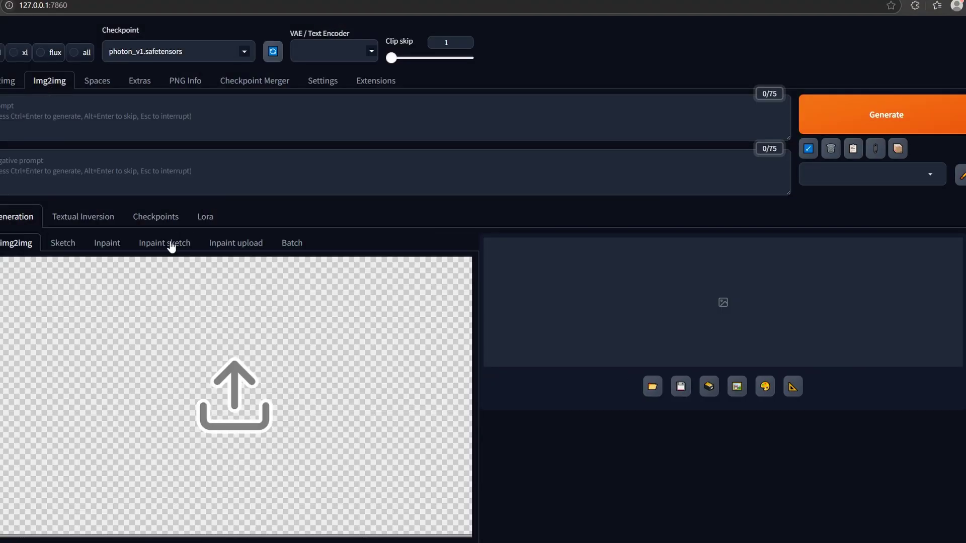
Upload the thumbnail PNG to img2img and paste the prepared prompt.
{"action": "left_click", "coordinate": [185, 319]}
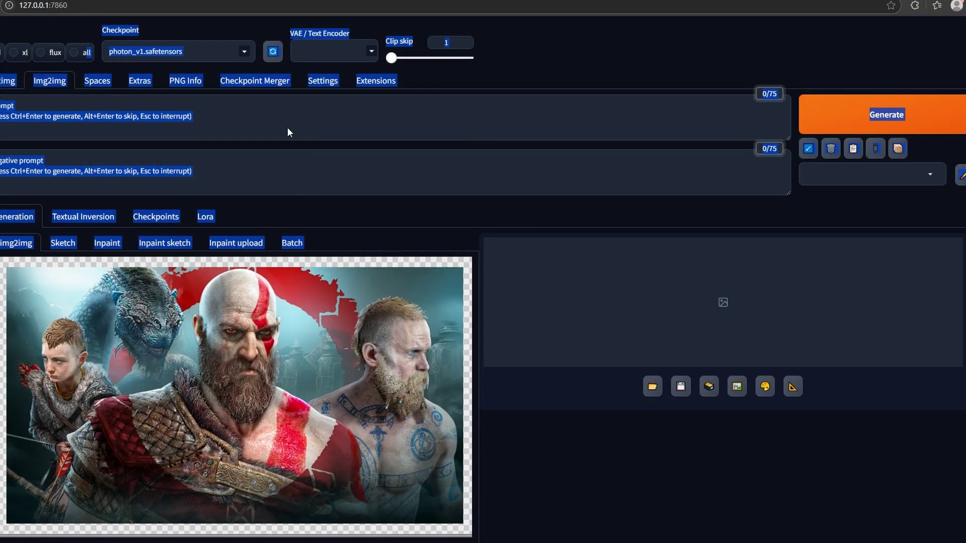
{"action": "right_click", "coordinate": [172, 123]}
{"action": "left_click", "coordinate": [193, 209]}
{"action": "scroll", "coordinate": [522, 291], "scroll_direction": "down", "scroll_amount": 5}
{"action": "scroll", "coordinate": [522, 291], "scroll_direction": "down", "scroll_amount": 3}
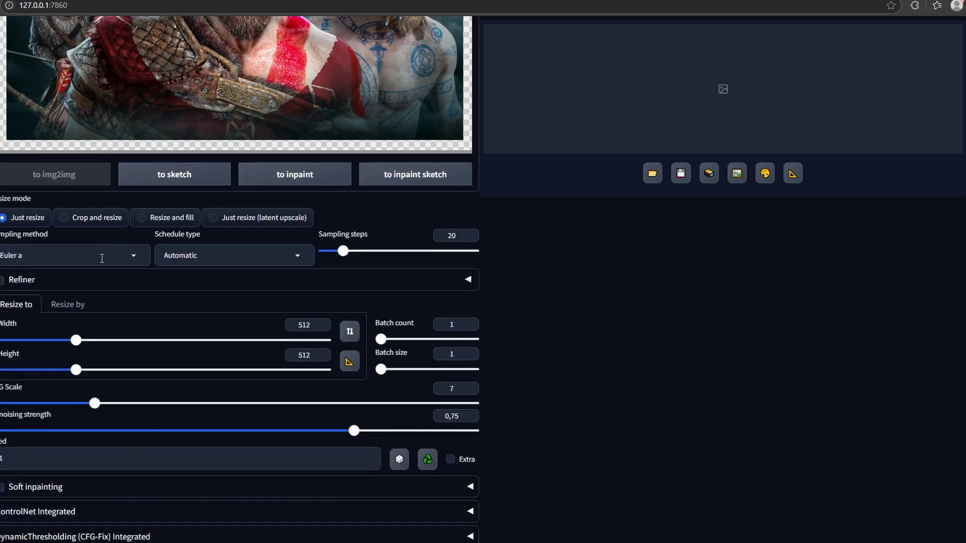
Set DPM++ SDE sampler, Karras schedule, 1280×720 size and 0.35 denoising.
{"action": "left_click", "coordinate": [101, 256]}
{"action": "scroll", "coordinate": [66, 323], "scroll_direction": "up", "scroll_amount": 3}
{"action": "left_click", "coordinate": [30, 240]}
{"action": "left_click", "coordinate": [231, 255]}
{"action": "left_click", "coordinate": [209, 277]}
{"action": "left_click", "coordinate": [348, 363]}
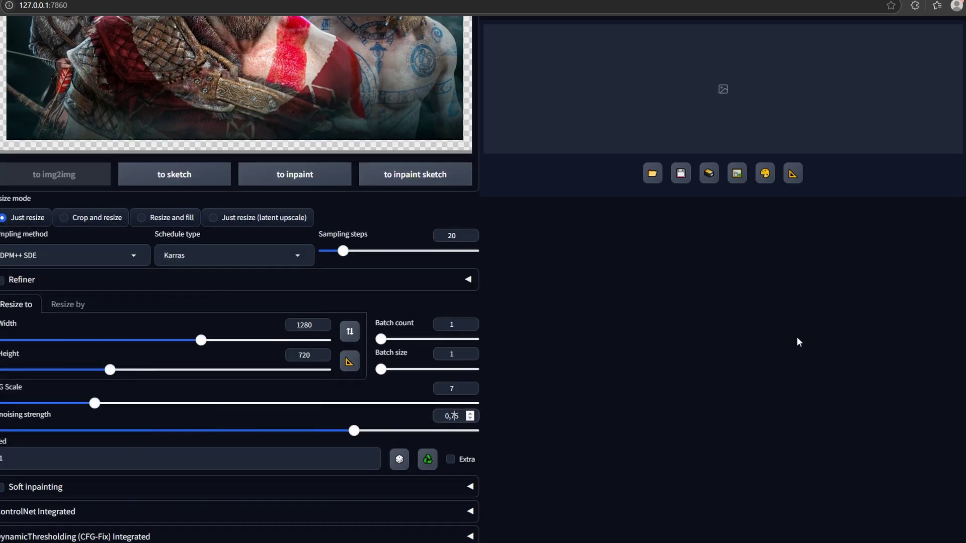
{"action": "key", "text": "BackSpace"}
{"action": "type", "text": "3"}
{"action": "scroll", "coordinate": [729, 390], "scroll_direction": "up", "scroll_amount": 8}
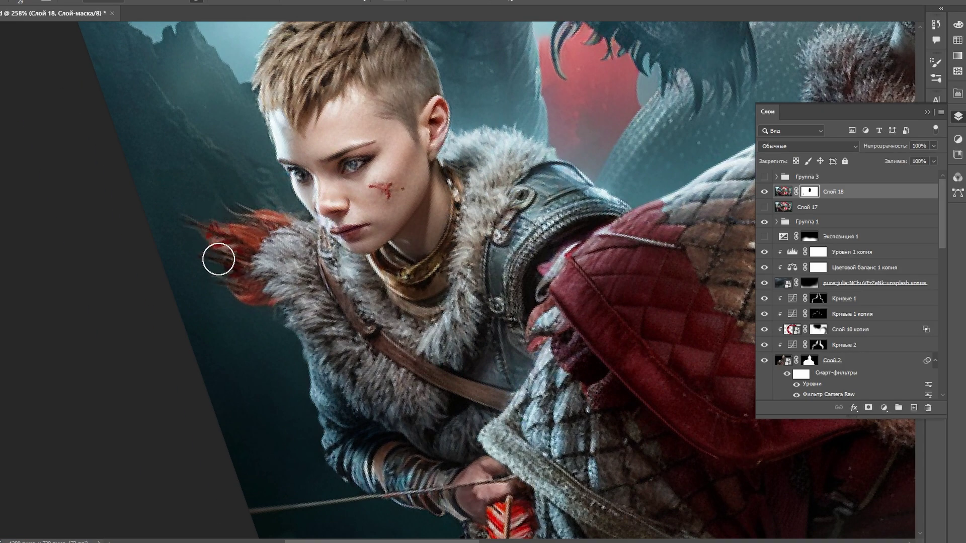
Paint the mask to reveal the refined red arrow fletching and the boy's face and hair.
{"action": "left_click_drag", "start_coordinate": [215, 258], "coordinate": [297, 241]}
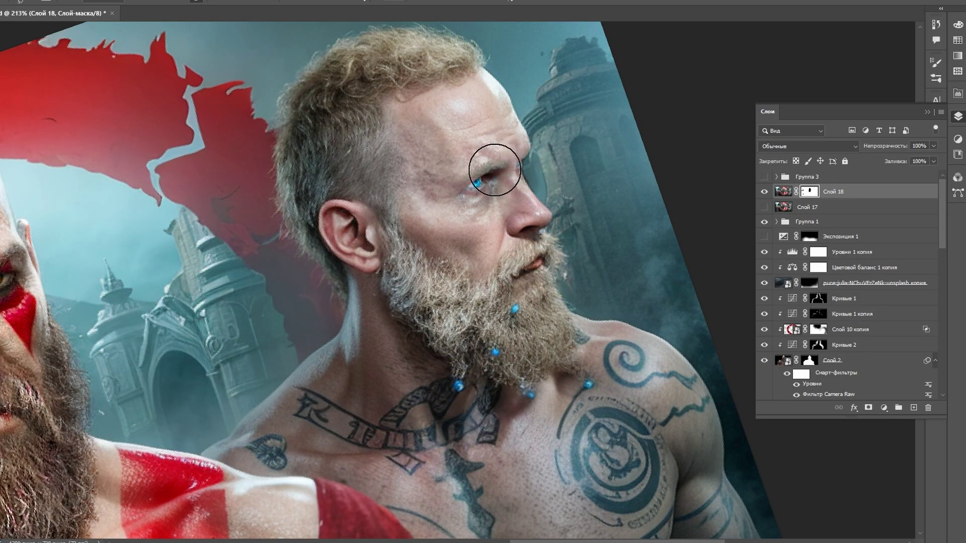
{"action": "mouse_move", "coordinate": [494, 170]}
{"action": "left_mouse_down"}
{"action": "mouse_move", "coordinate": [399, 91]}
{"action": "mouse_move", "coordinate": [511, 242]}
{"action": "mouse_move", "coordinate": [533, 398]}
{"action": "left_mouse_up"}
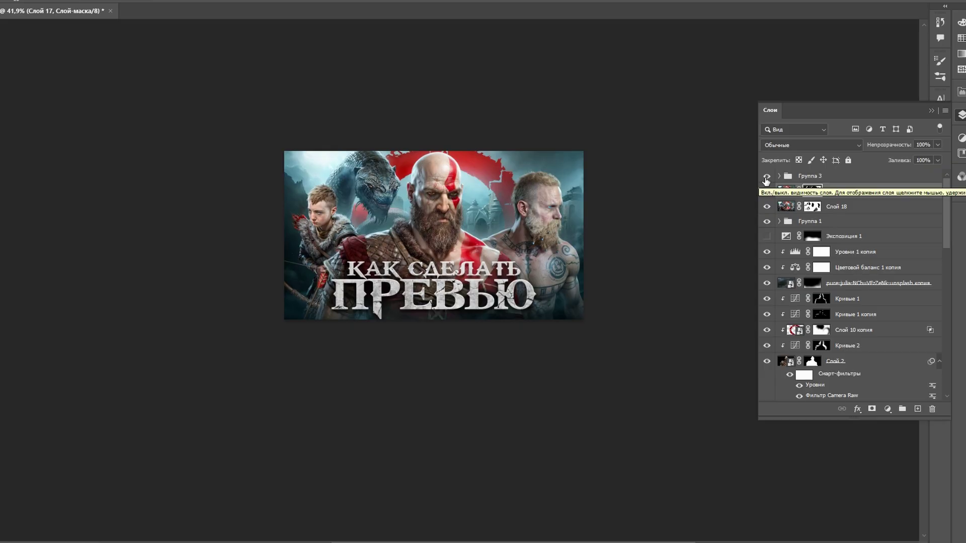
{"action": "key", "text": "ctrl+2"}
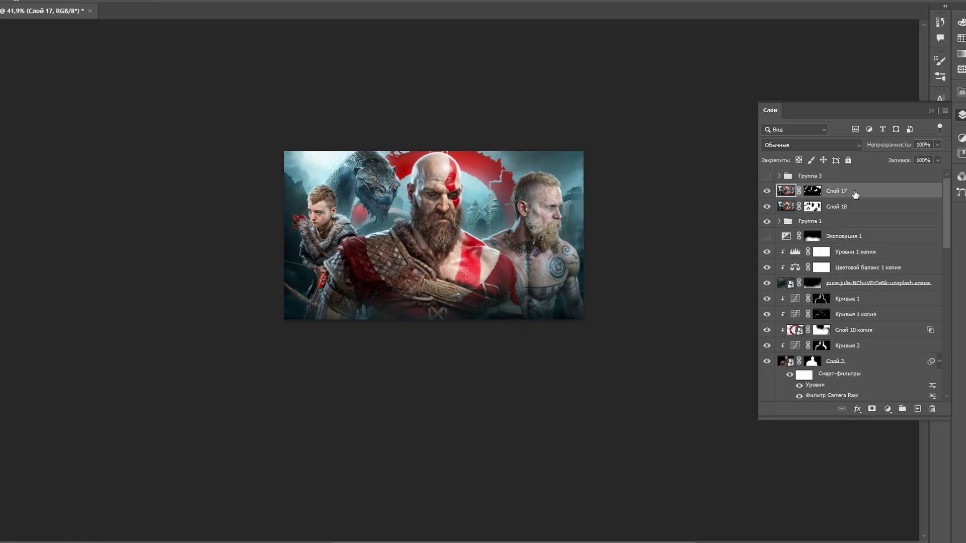
Stamp all visible layers into a new smart object layer for the Camera Raw filter.
{"action": "key", "text": "ctrl+alt+shift+e"}
{"action": "right_click", "coordinate": [855, 194]}
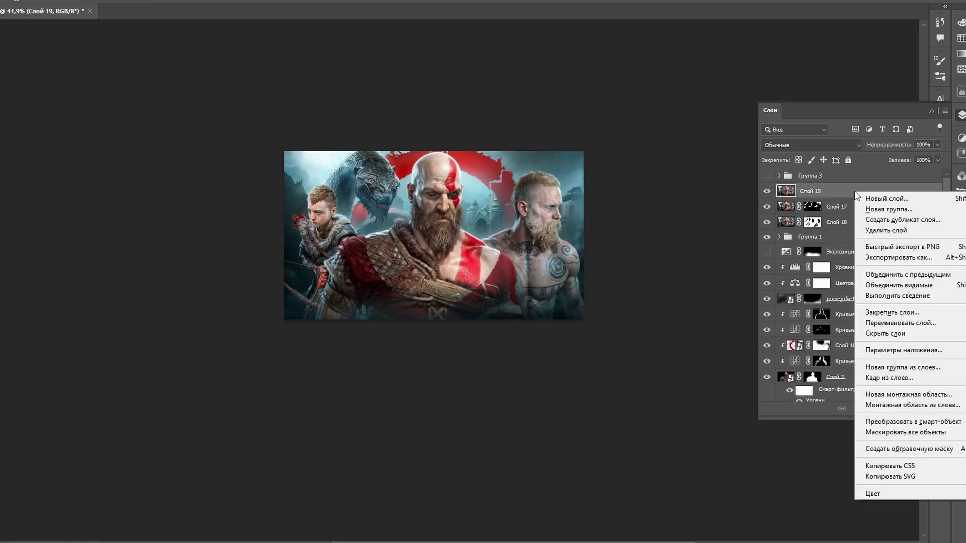
{"action": "left_click", "coordinate": [880, 423]}
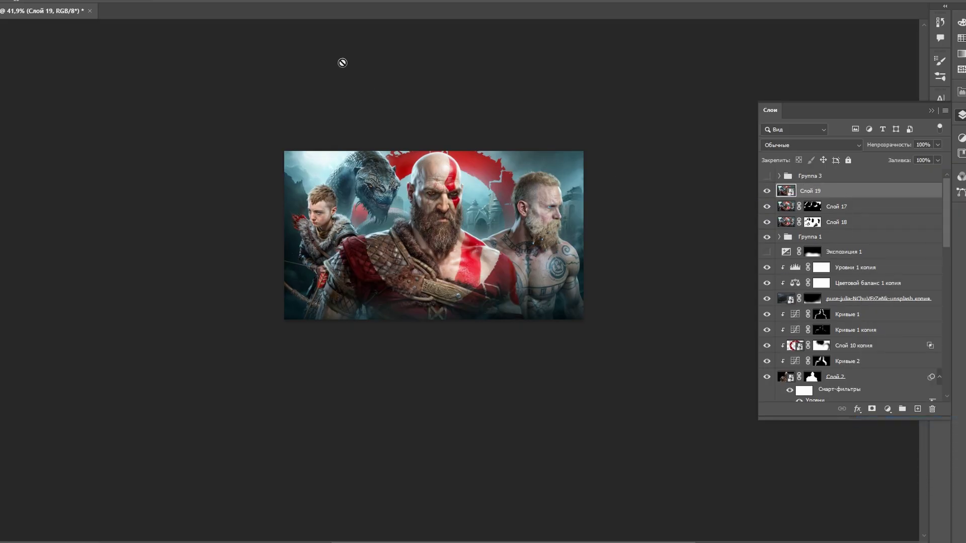
{"action": "left_click", "coordinate": [217, 10]}
{"action": "left_click", "coordinate": [209, 59]}
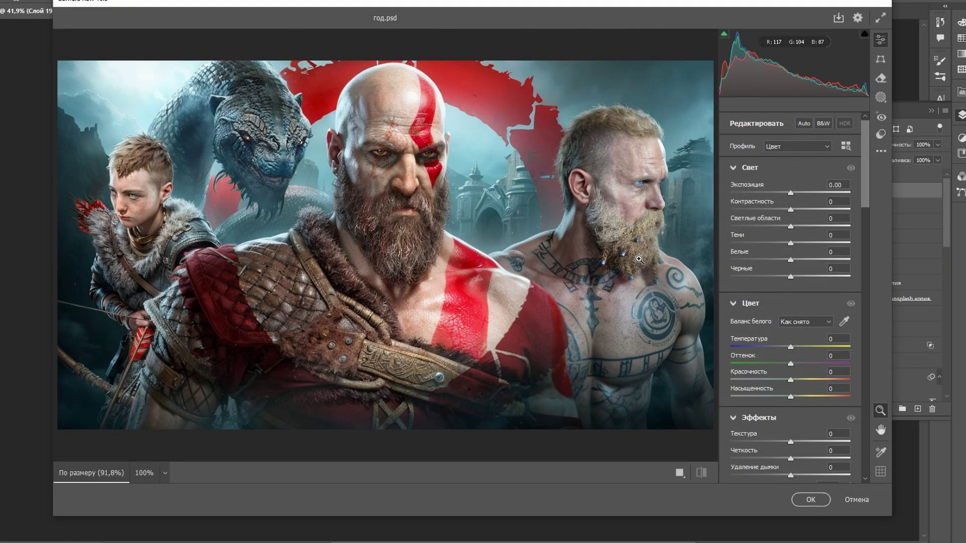
Lift blacks and shadows, brighten highlights, and add Texture +47.
{"action": "left_click_drag", "start_coordinate": [790, 276], "coordinate": [801, 276]}
{"action": "mouse_move", "coordinate": [790, 243]}
{"action": "left_mouse_down"}
{"action": "mouse_move", "coordinate": [801, 243]}
{"action": "mouse_move", "coordinate": [805, 227]}
{"action": "left_mouse_up"}
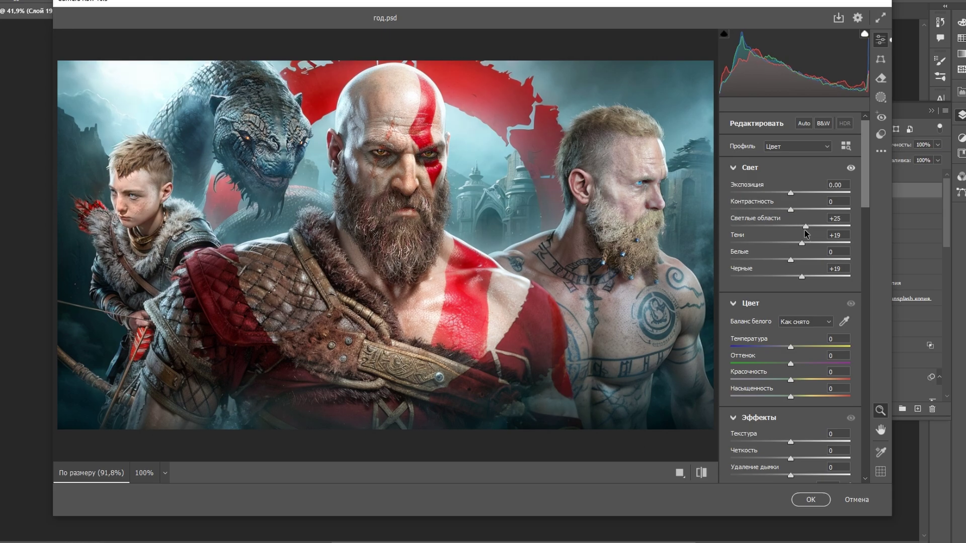
{"action": "left_click_drag", "start_coordinate": [790, 259], "coordinate": [791, 259]}
{"action": "scroll", "coordinate": [788, 266], "scroll_direction": "down", "scroll_amount": 3}
{"action": "left_click_drag", "start_coordinate": [790, 308], "coordinate": [818, 307]}
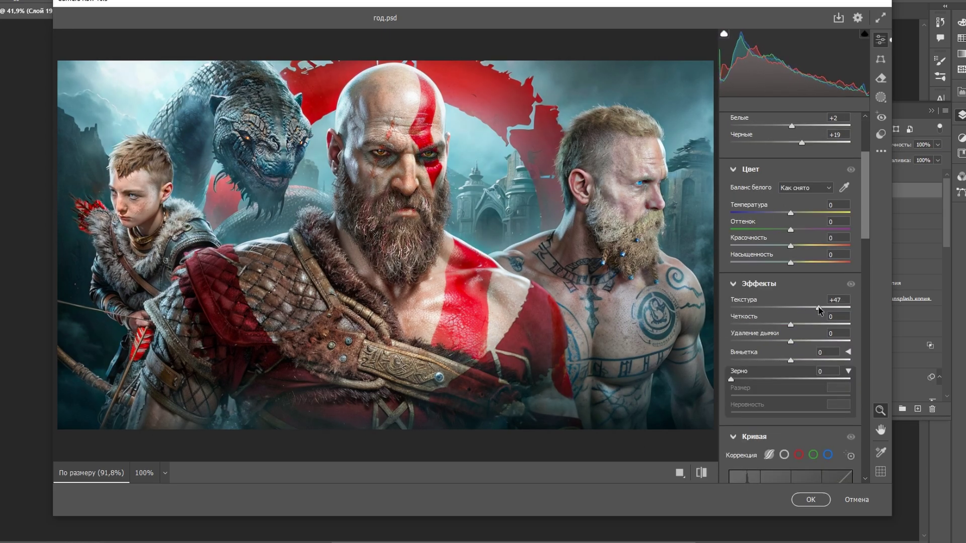
Slightly lower the curve shadows and shift Blue Primary hue and saturation in Calibration.
{"action": "scroll", "coordinate": [810, 322], "scroll_direction": "down", "scroll_amount": 2}
{"action": "scroll", "coordinate": [790, 343], "scroll_direction": "down", "scroll_amount": 4}
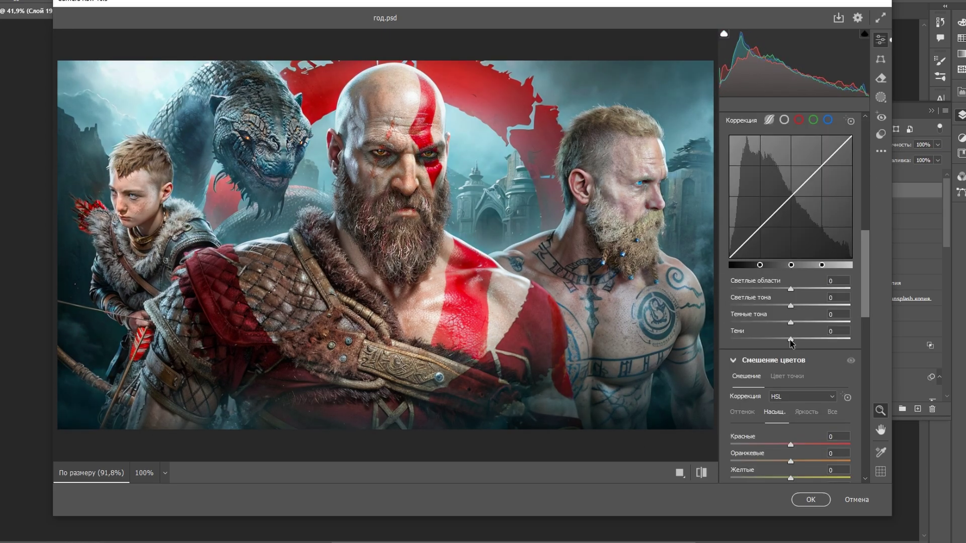
{"action": "left_click_drag", "start_coordinate": [790, 340], "coordinate": [788, 340]}
{"action": "scroll", "coordinate": [791, 352], "scroll_direction": "down", "scroll_amount": 5}
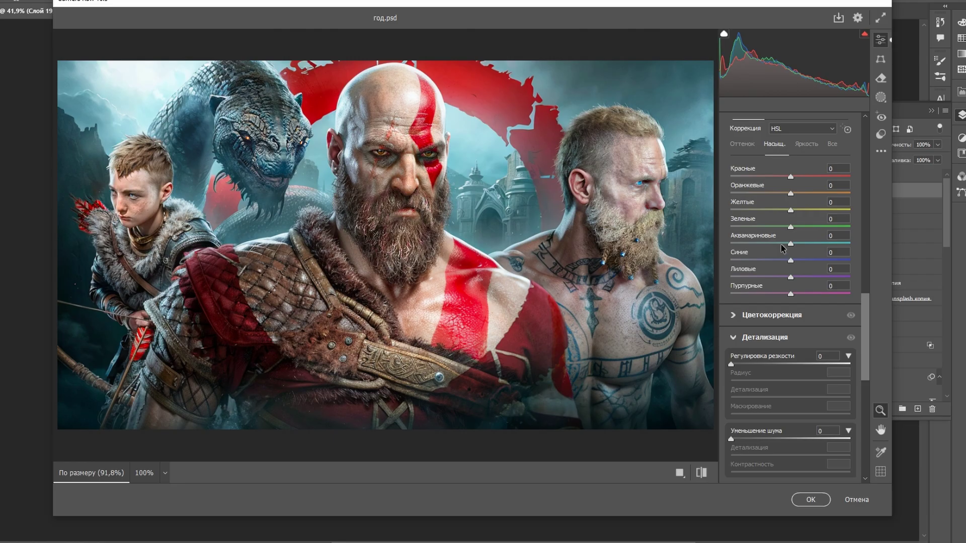
{"action": "scroll", "coordinate": [791, 382], "scroll_direction": "down", "scroll_amount": 5}
{"action": "scroll", "coordinate": [791, 427], "scroll_direction": "down", "scroll_amount": 4}
{"action": "left_click_drag", "start_coordinate": [791, 473], "coordinate": [818, 473]}
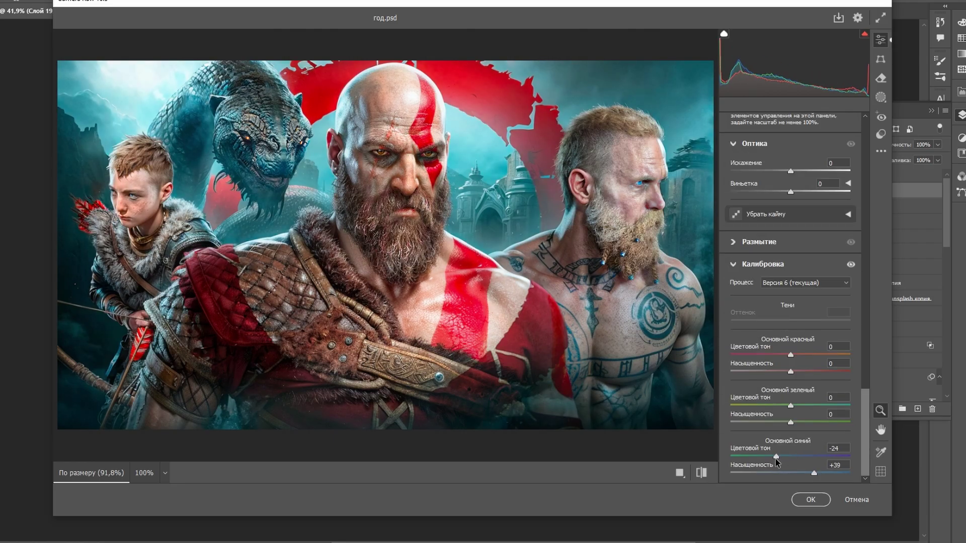